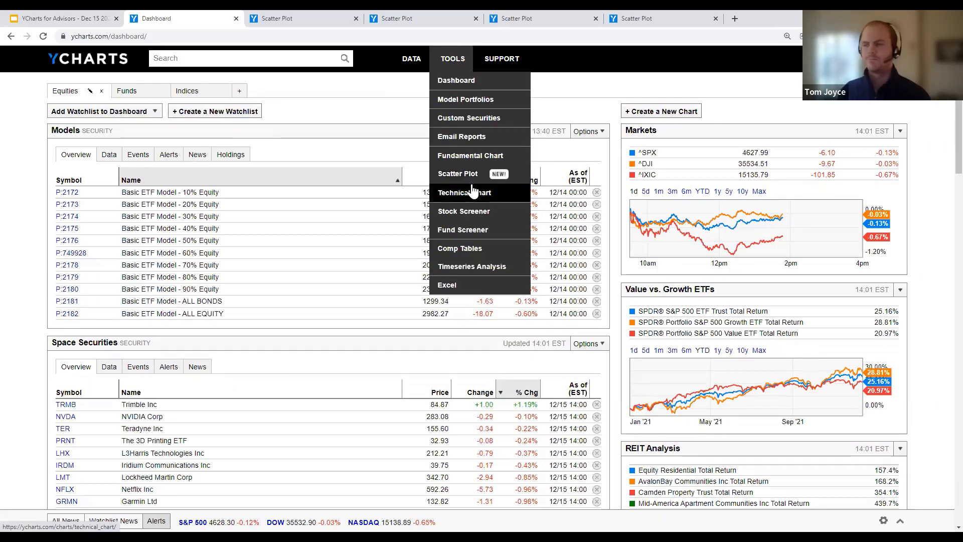
Step: Start a new scatter plot from Tools > Scatter Plot and view its title file options
{"action": "left_click", "coordinate": [473, 179]}
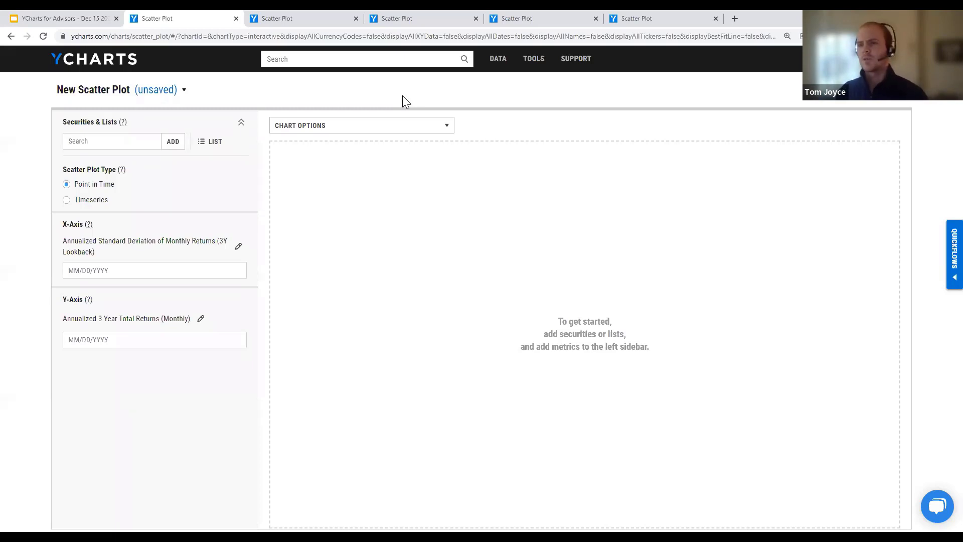
{"action": "left_click", "coordinate": [152, 95]}
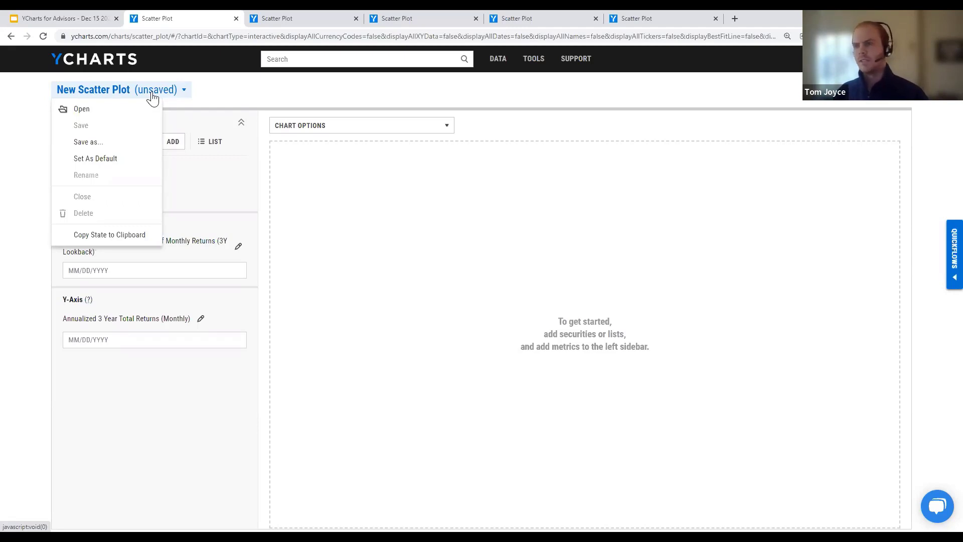
Step: Close the title menu and open the Select Security Lists dialog from the Securities search
{"action": "left_click", "coordinate": [241, 92]}
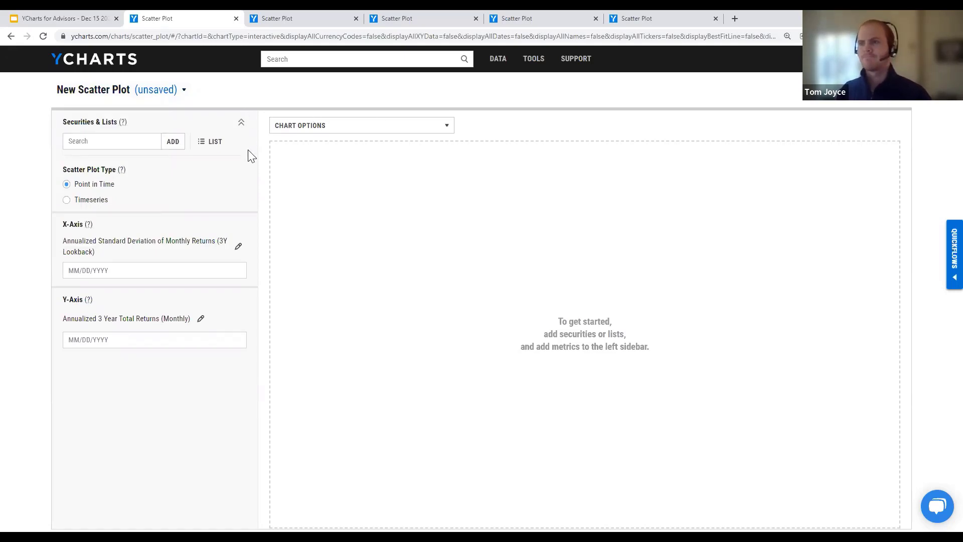
{"action": "left_click", "coordinate": [117, 140]}
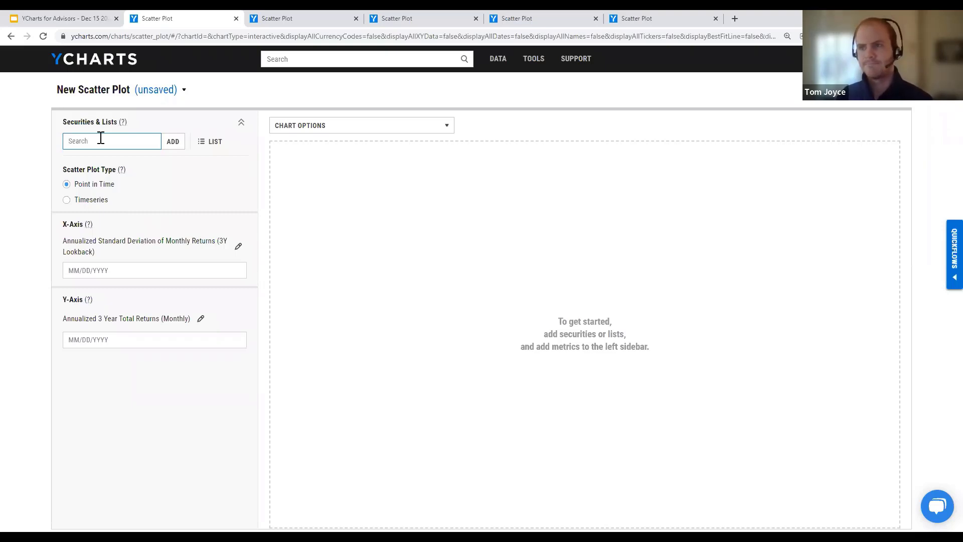
{"action": "left_click", "coordinate": [210, 145]}
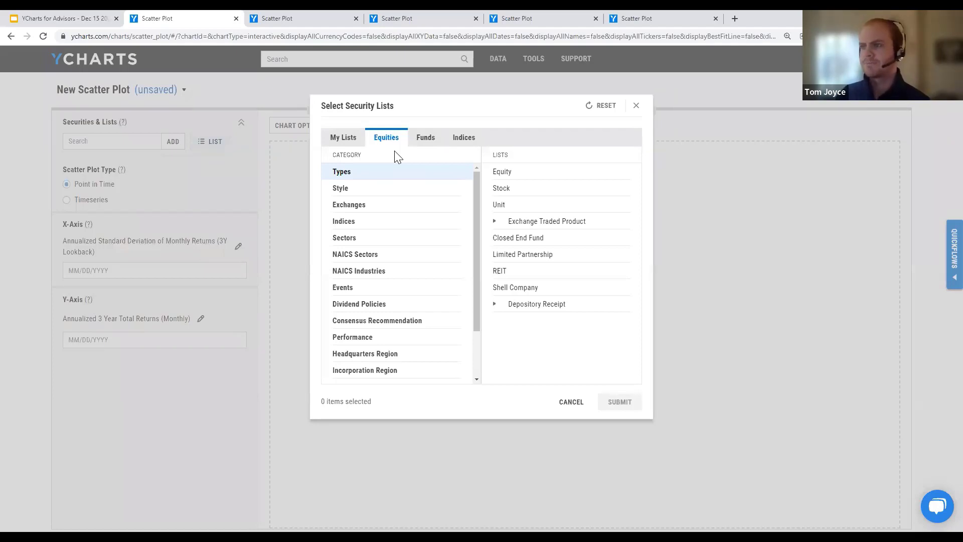
Step: Check the My Lists tab of the security list picker, then close the picker
{"action": "left_click", "coordinate": [333, 141]}
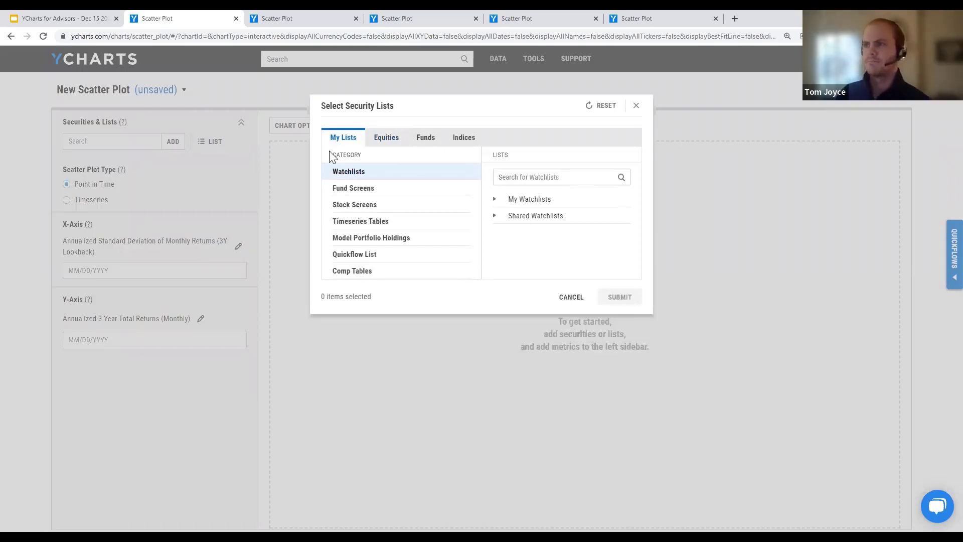
{"action": "left_click", "coordinate": [280, 163]}
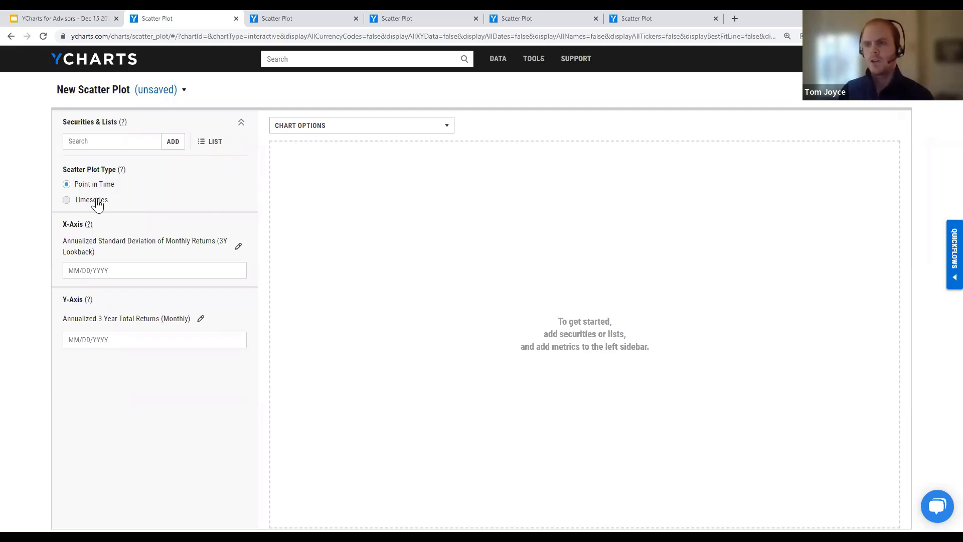
Step: Read the Scatter Plot Type help explanation and dismiss it
{"action": "left_click", "coordinate": [122, 170]}
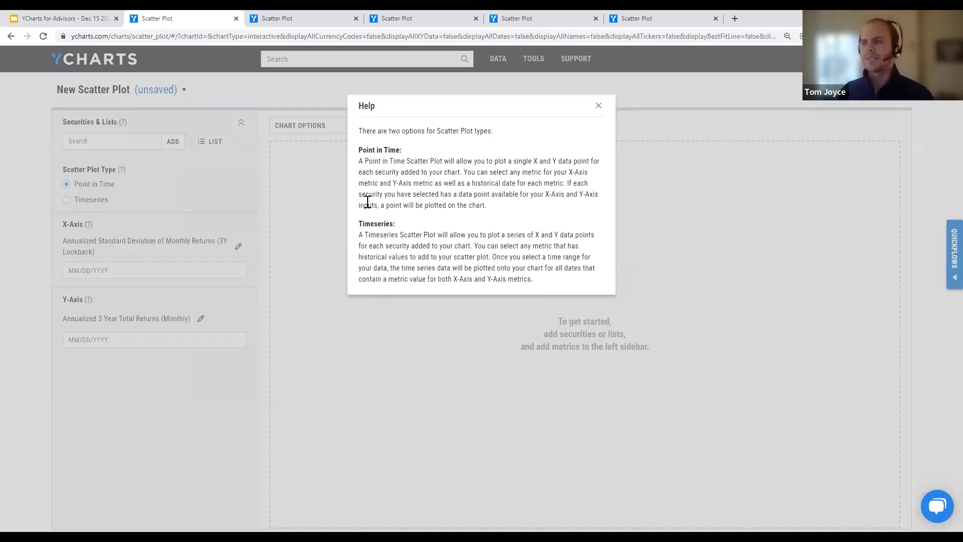
{"action": "left_click", "coordinate": [240, 182]}
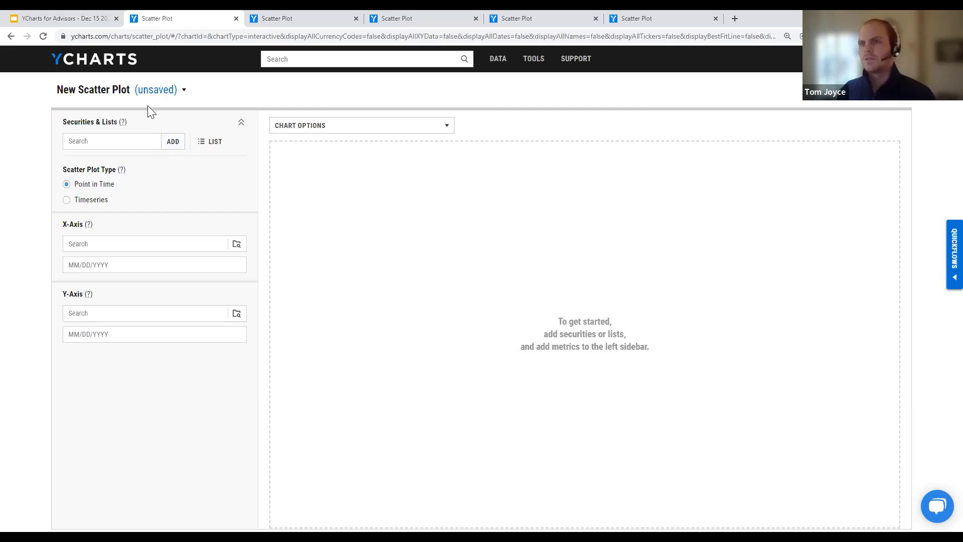
Step: Browse the financial metric picker for the X-axis, then close it without choosing
{"action": "left_click", "coordinate": [112, 243]}
{"action": "left_click", "coordinate": [235, 244]}
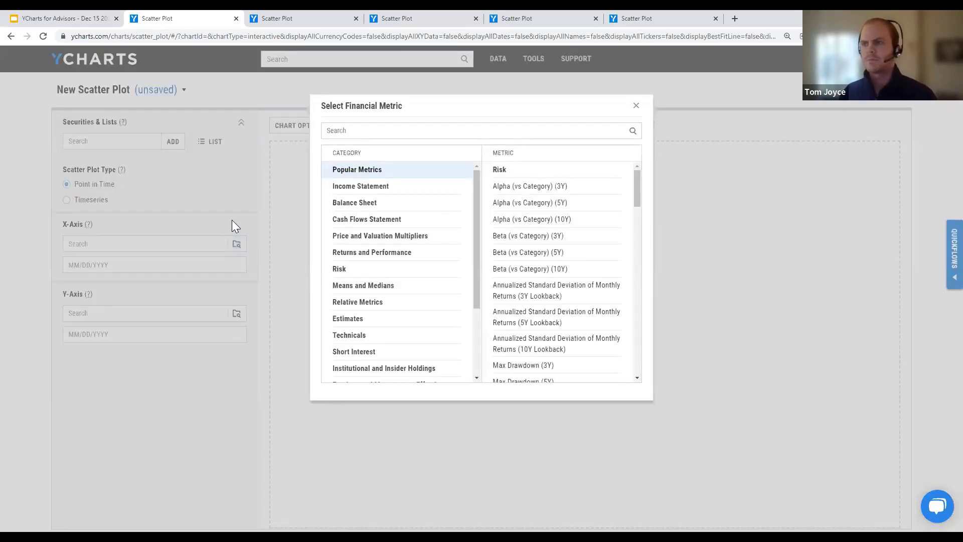
{"action": "left_click", "coordinate": [231, 221]}
Step: Reload a fresh scatter plot from Tools with the default standard deviation and 3-year return axes
{"action": "left_click", "coordinate": [152, 99]}
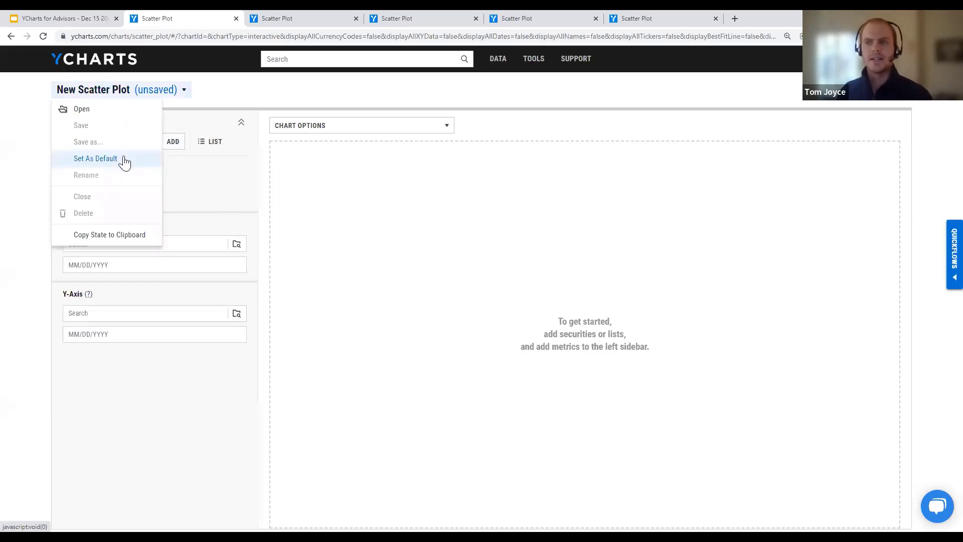
{"action": "left_click", "coordinate": [262, 154]}
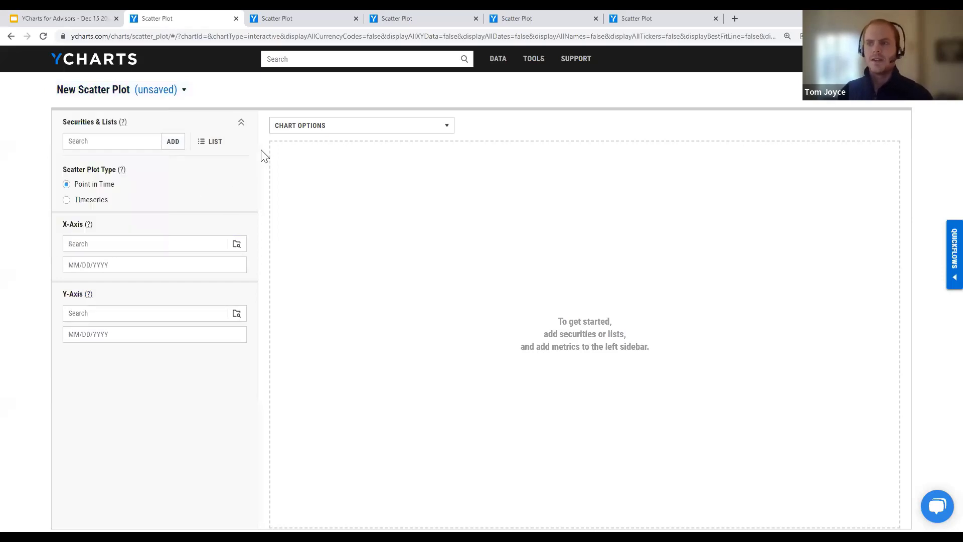
{"action": "mouse_move", "coordinate": [541, 65]}
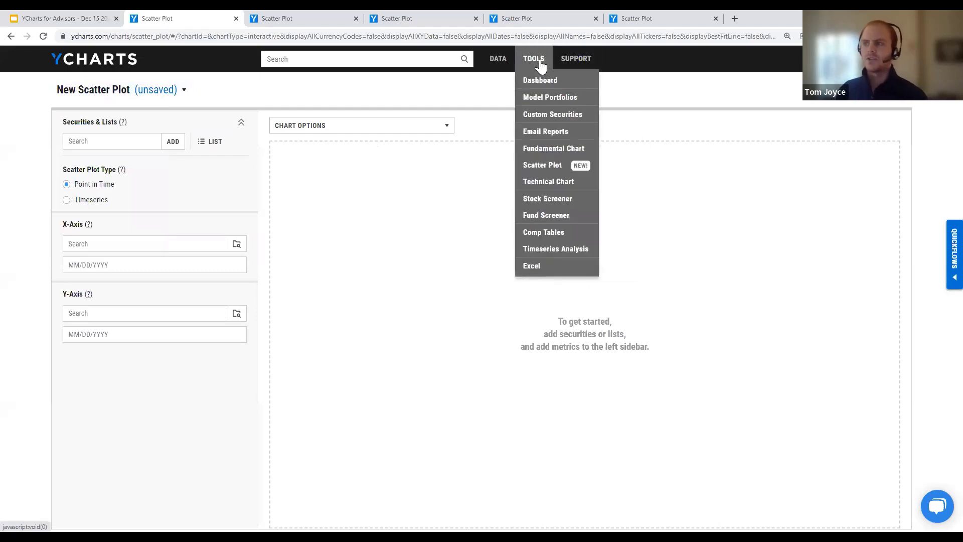
{"action": "left_click", "coordinate": [542, 166]}
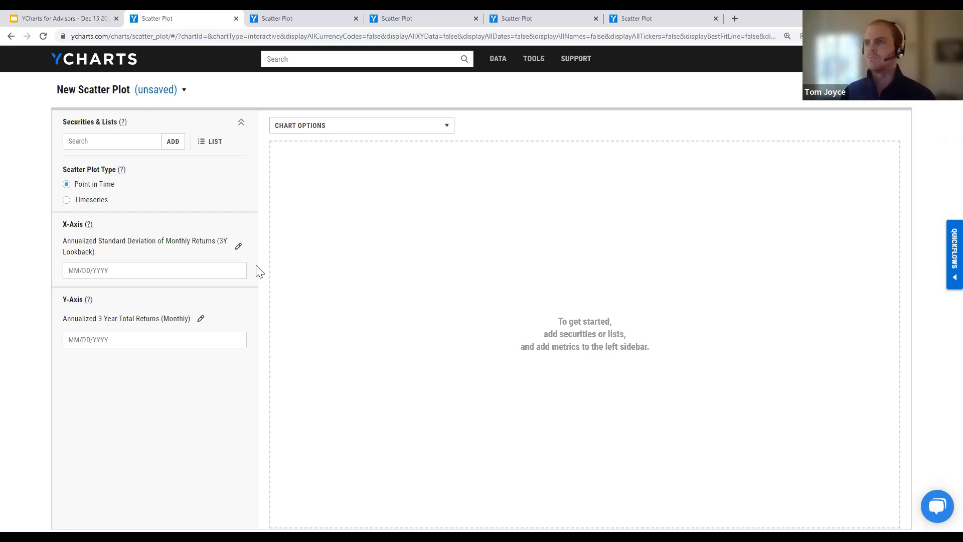
Step: Add S&P 500 Total Return (^SPXTR) to the new scatter plot by searching 'spxtr'
{"action": "left_click", "coordinate": [269, 14]}
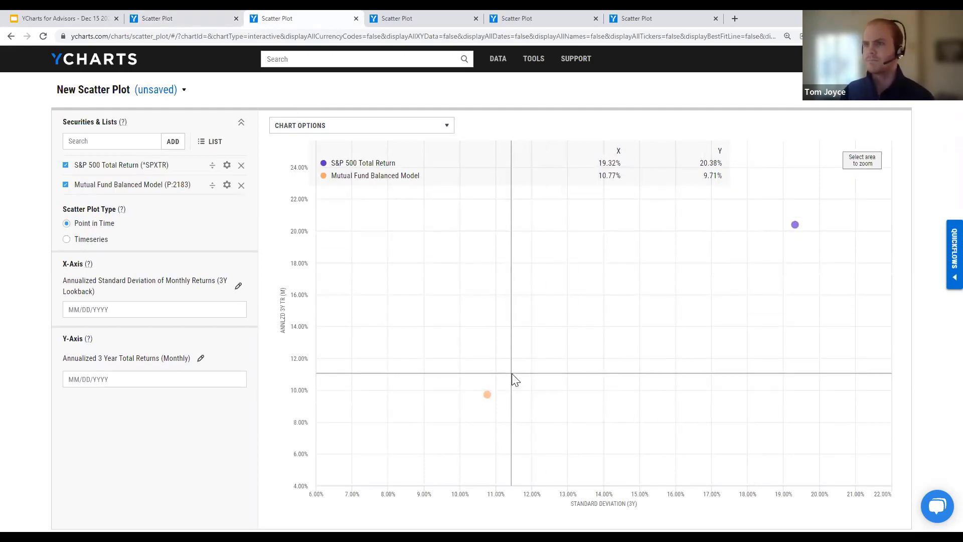
{"action": "left_click", "coordinate": [189, 20]}
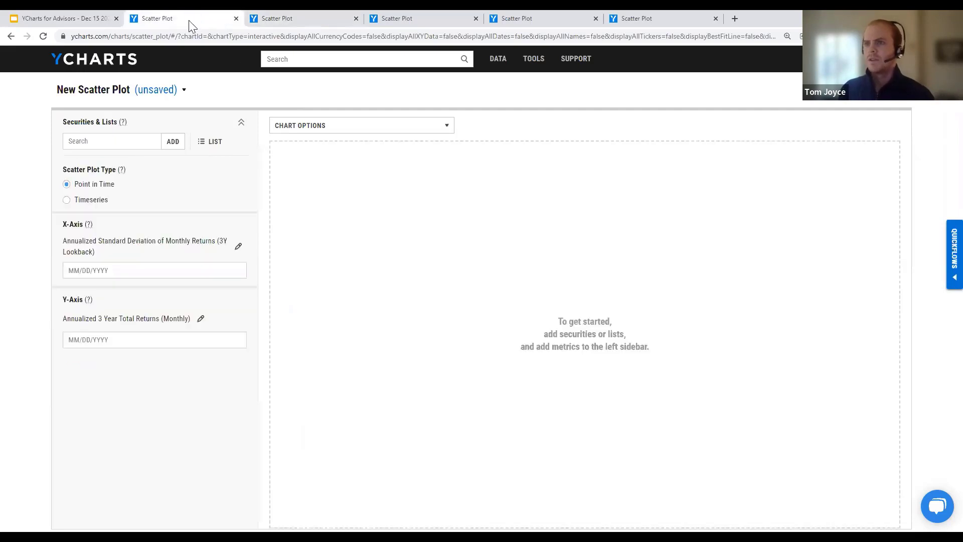
{"action": "left_click", "coordinate": [134, 146]}
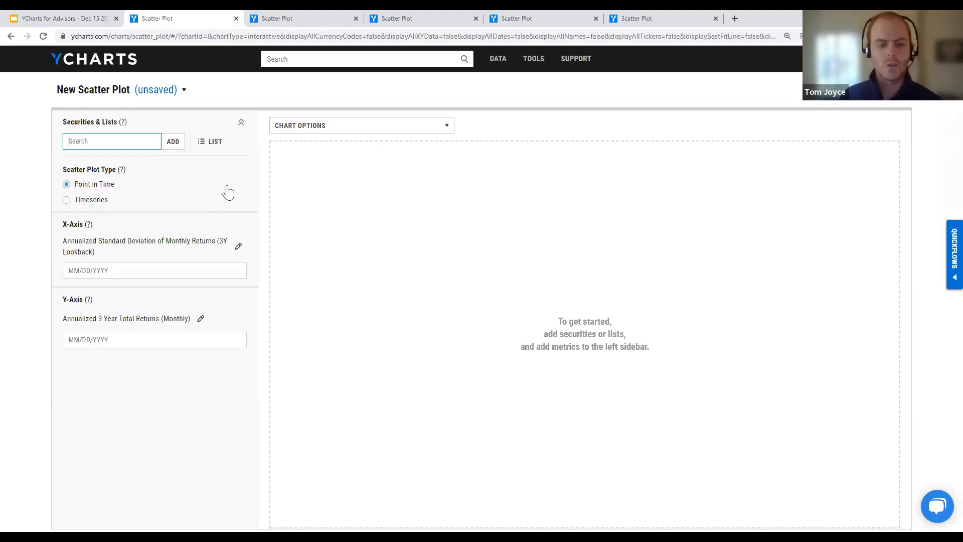
{"action": "type", "text": "spxtr"}
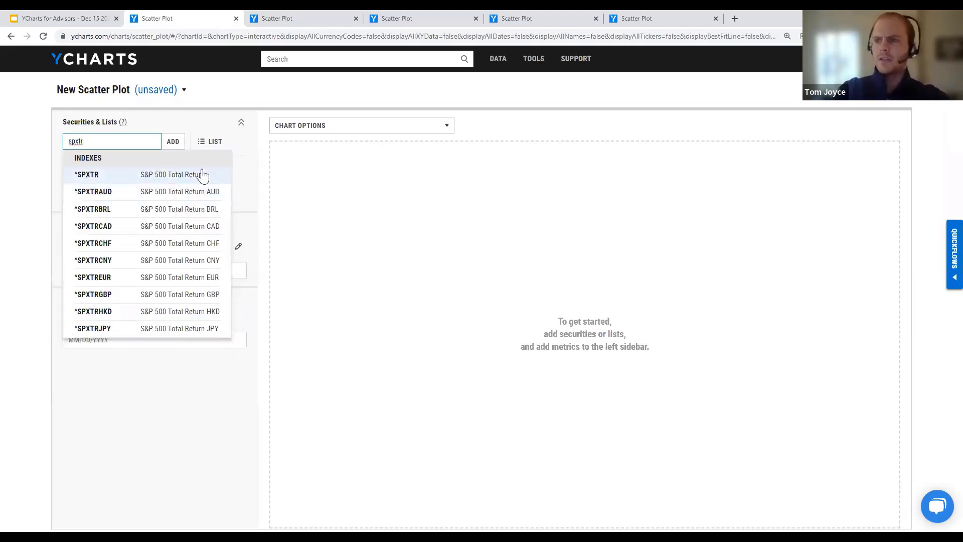
{"action": "left_click", "coordinate": [202, 175]}
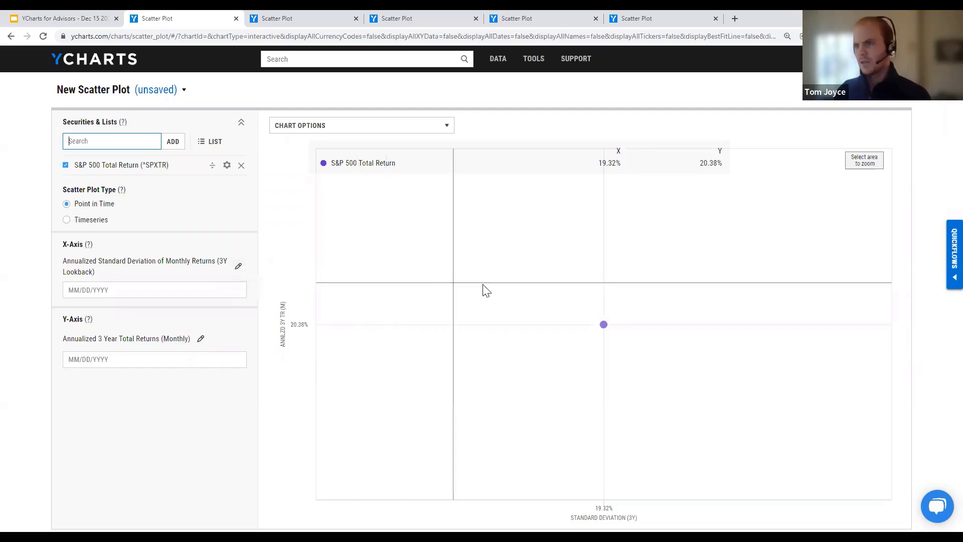
{"action": "mouse_move", "coordinate": [601, 326]}
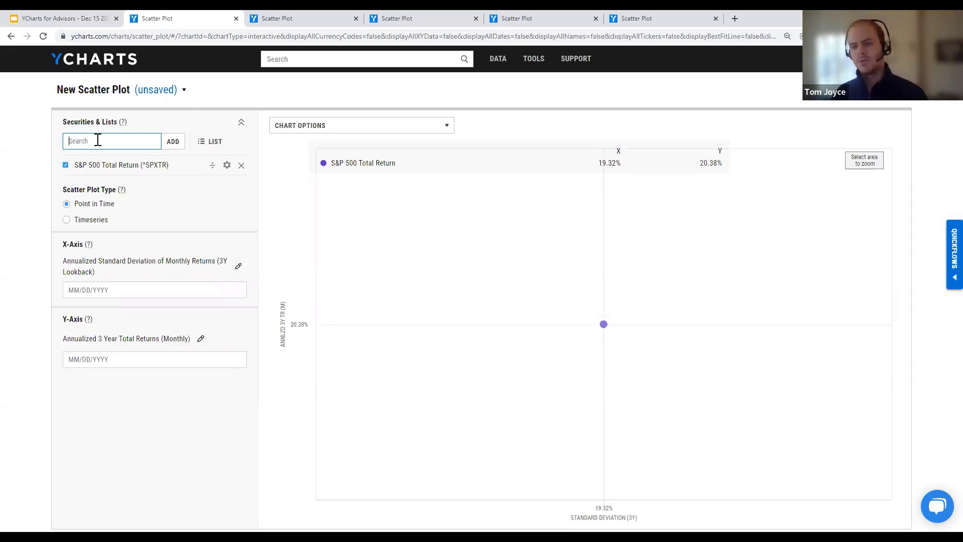
Step: Search 'mutual fund balanced' and add P:2183 Mutual Fund Balanced Model to the plot
{"action": "type", "text": "m"}
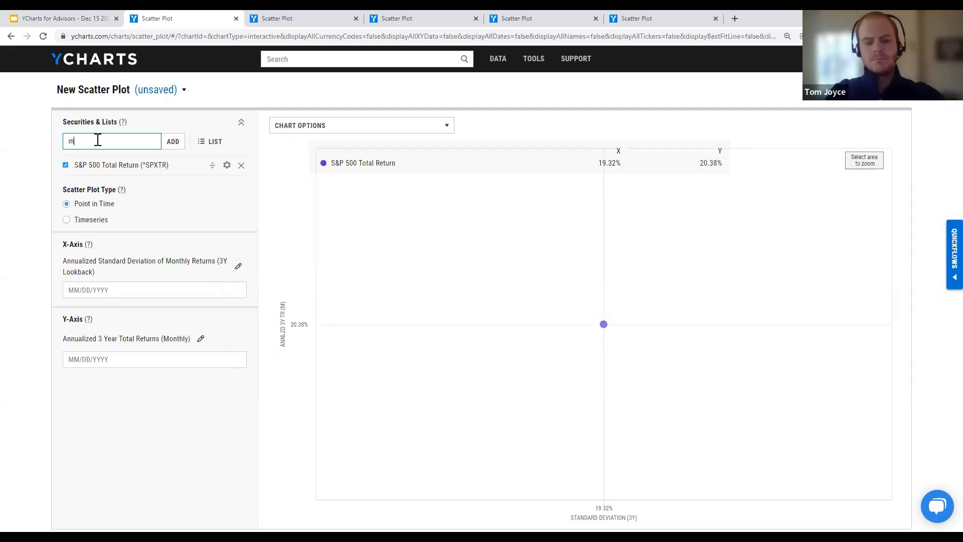
{"action": "type", "text": "utual f"}
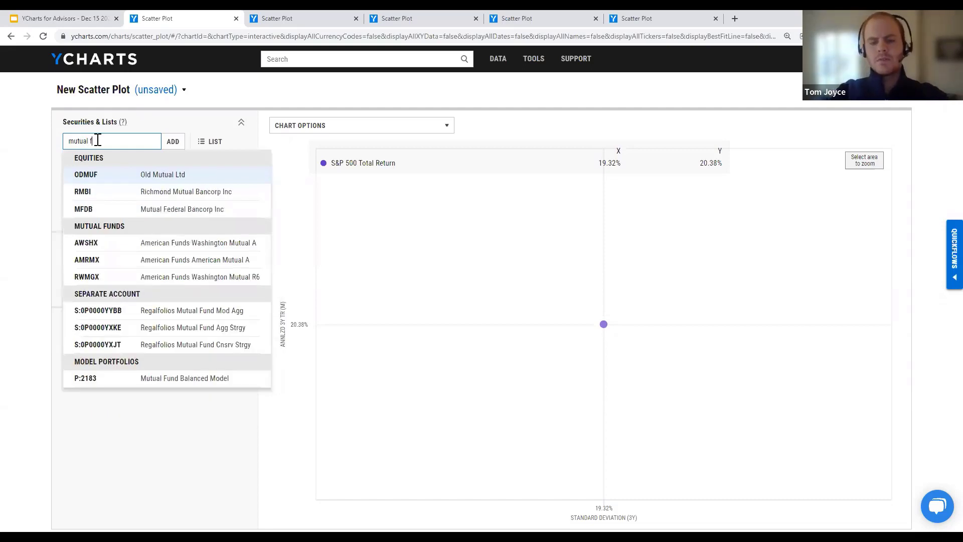
{"action": "type", "text": "und balanced"}
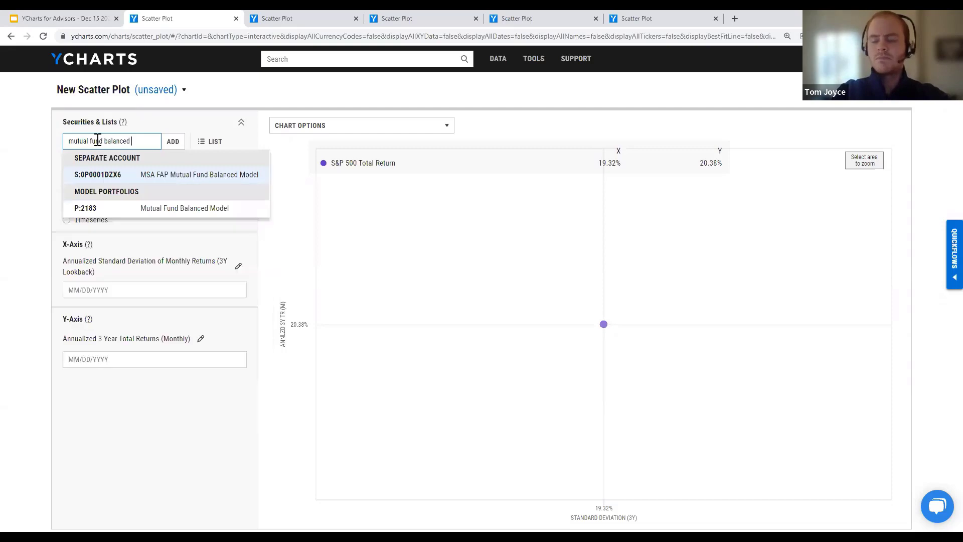
{"action": "left_click", "coordinate": [158, 203]}
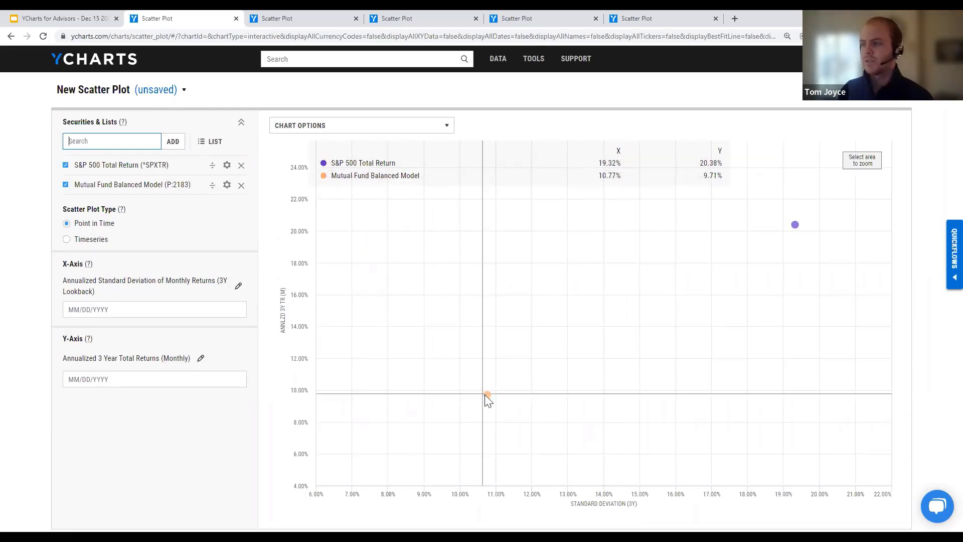
{"action": "mouse_move", "coordinate": [486, 395]}
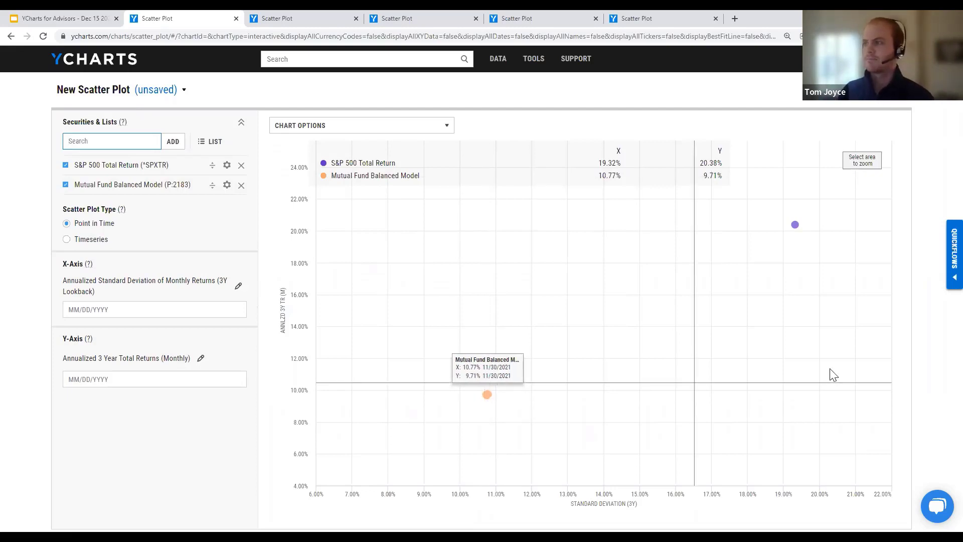
{"action": "mouse_move", "coordinate": [795, 228]}
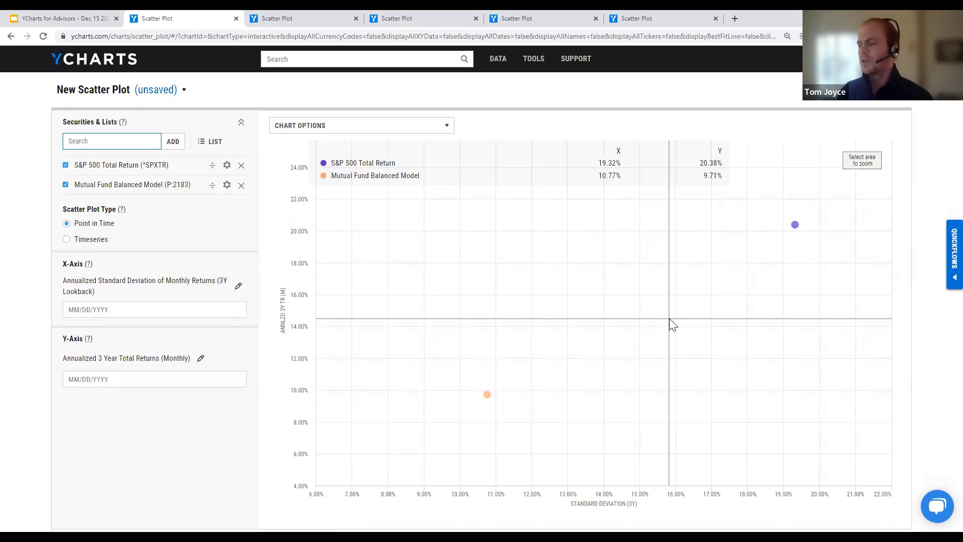
{"action": "left_click", "coordinate": [326, 16]}
Step: Close the extra scatter plot page and return to the new plot with the Tools menu showing
{"action": "left_click", "coordinate": [416, 19]}
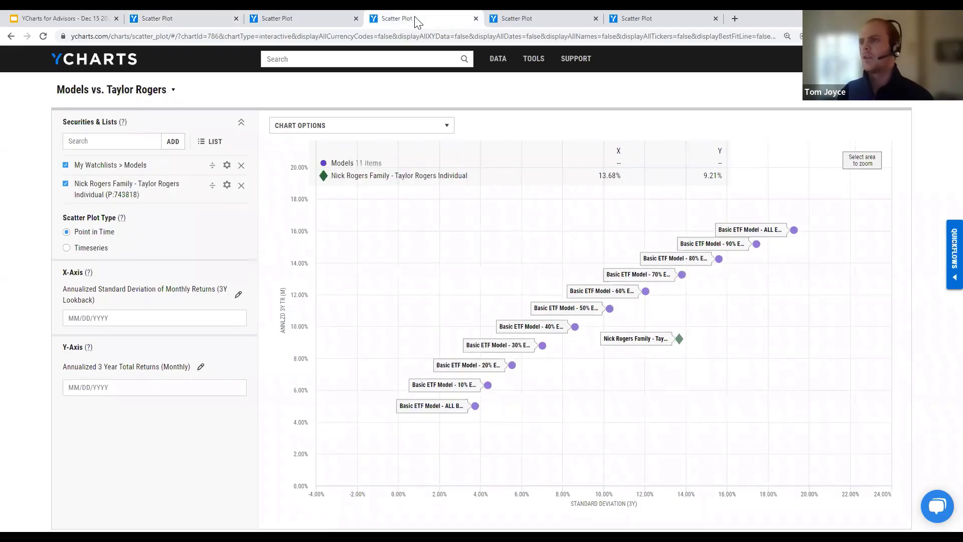
{"action": "left_click", "coordinate": [356, 18]}
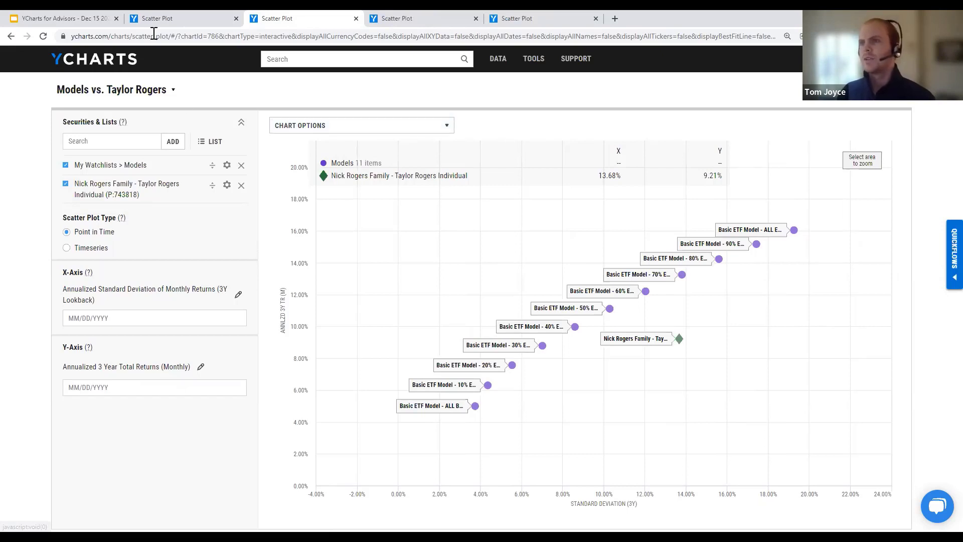
{"action": "left_click", "coordinate": [163, 18]}
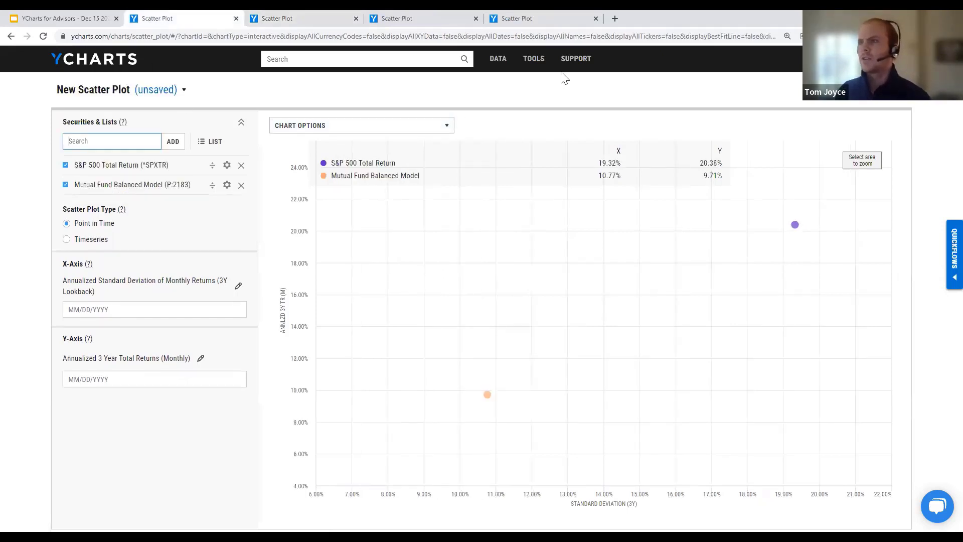
{"action": "mouse_move", "coordinate": [546, 68]}
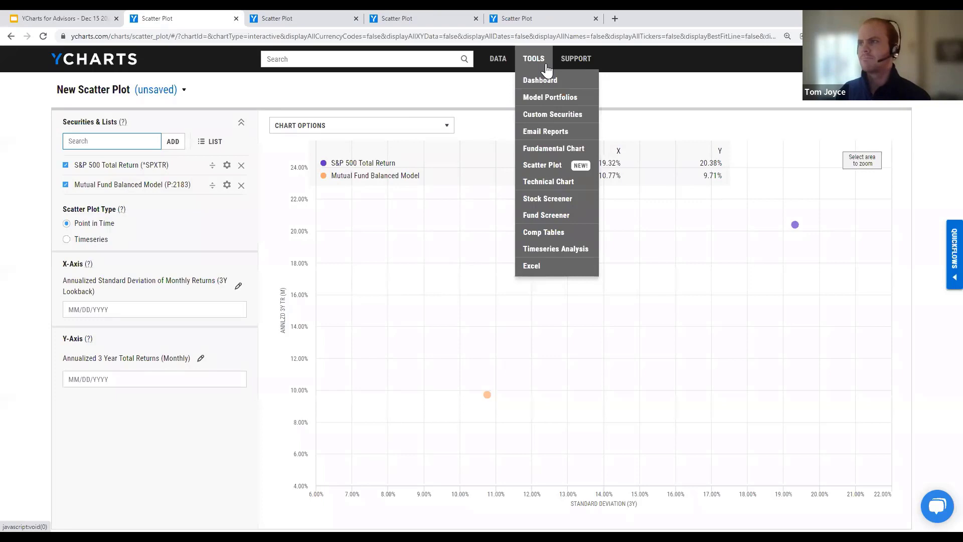
Step: Go to the Model Portfolios list of 59 portfolios from the Tools menu
{"action": "left_click", "coordinate": [542, 100]}
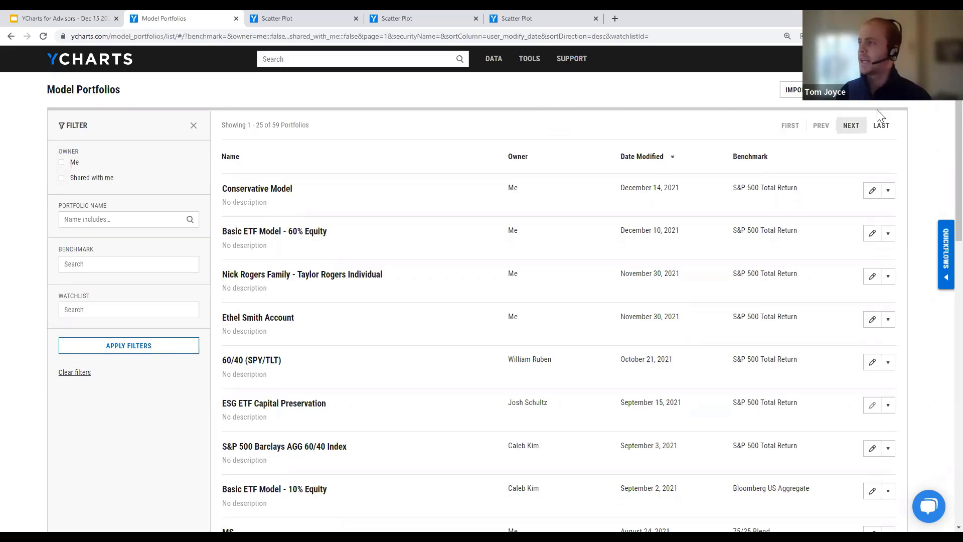
Step: Show the Blank, Blank Dynamic and New From Template model portfolio creation options
{"action": "left_click", "coordinate": [867, 89]}
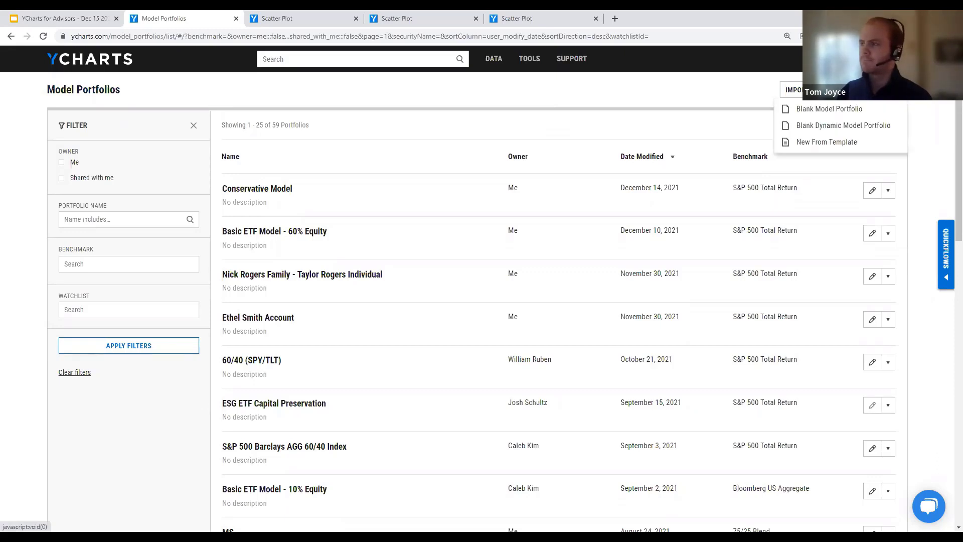
{"action": "left_click", "coordinate": [872, 146]}
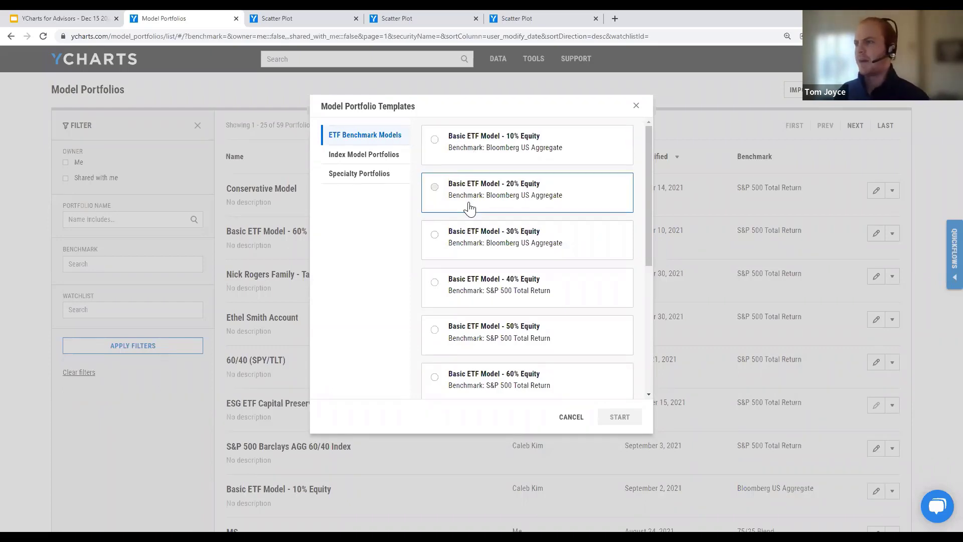
{"action": "scroll", "coordinate": [470, 209], "scroll_direction": "down", "scroll_amount": 5}
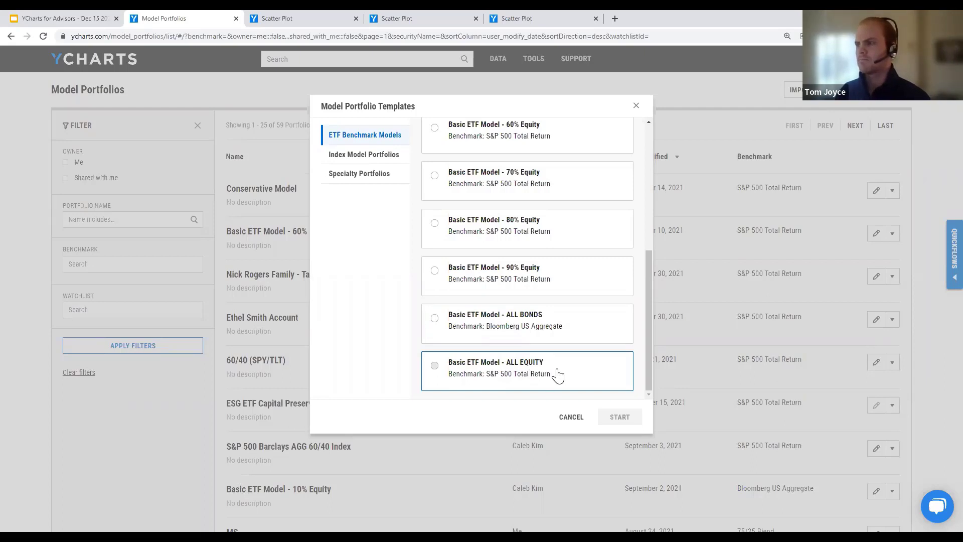
{"action": "left_click", "coordinate": [569, 419]}
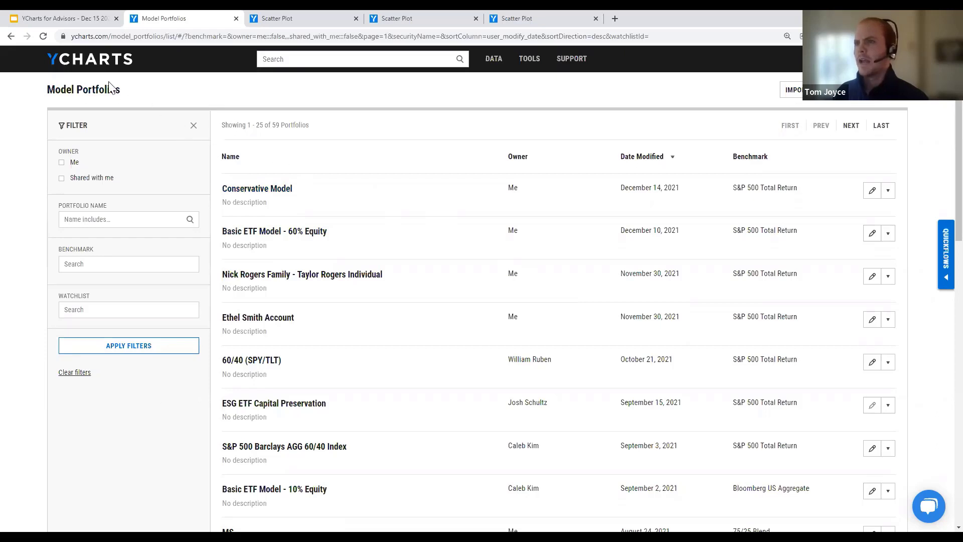
Step: Go to the YCharts Dashboard showing the Models watchlist of Basic ETF Models
{"action": "left_click", "coordinate": [92, 64]}
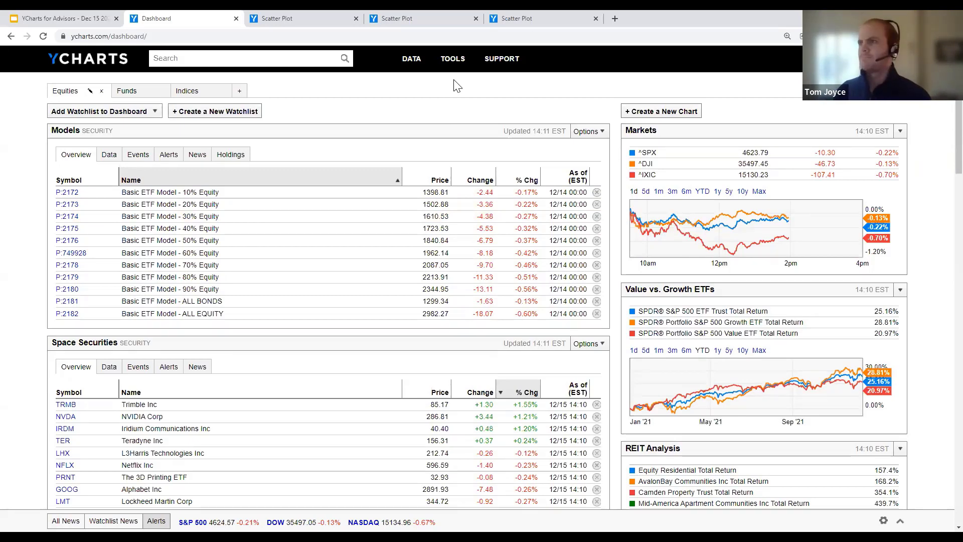
Step: Return to the Model Portfolios list of 59 portfolios via the Tools menu
{"action": "mouse_move", "coordinate": [455, 61]}
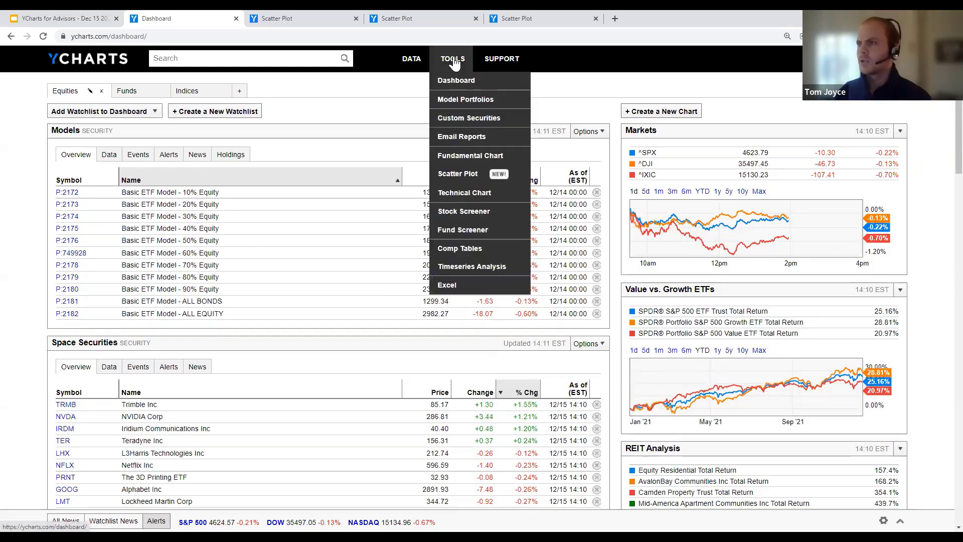
{"action": "left_click", "coordinate": [459, 104]}
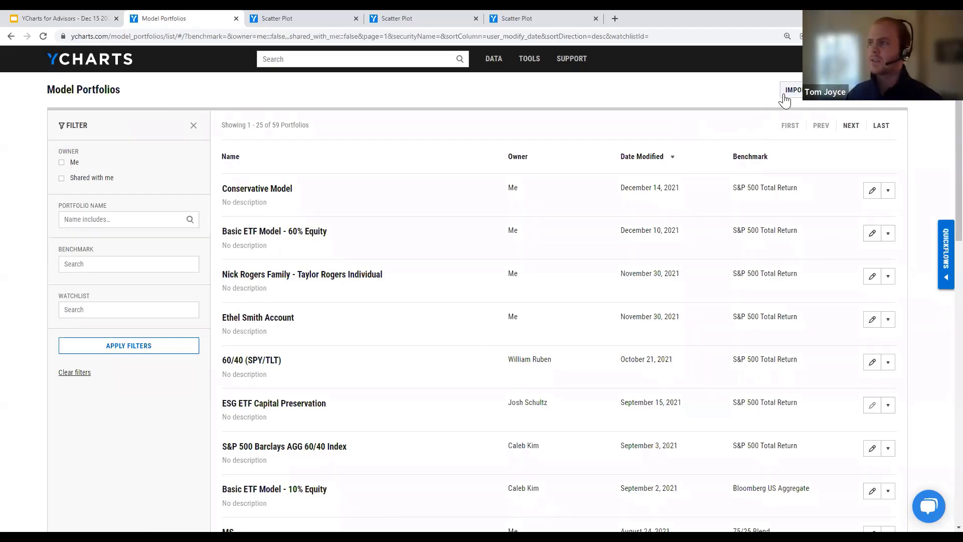
Step: Preview the portfolio import integrations, dismiss them, and bring up the list of tools
{"action": "left_click", "coordinate": [786, 96]}
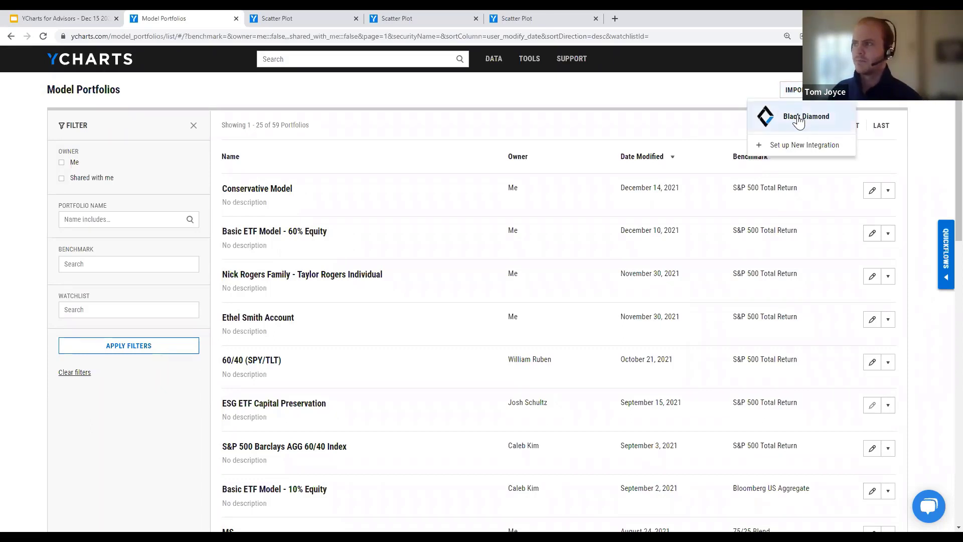
{"action": "left_click", "coordinate": [722, 111]}
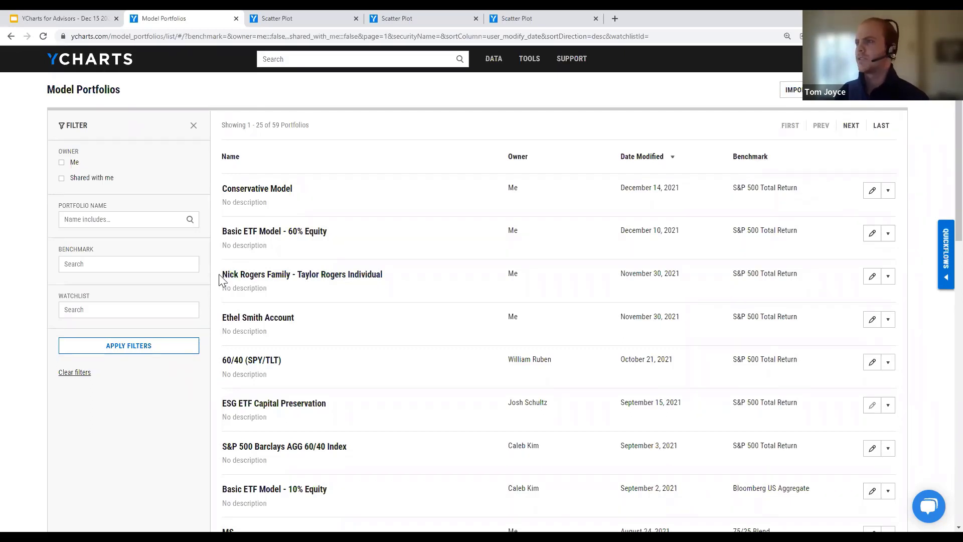
{"action": "left_click", "coordinate": [527, 68]}
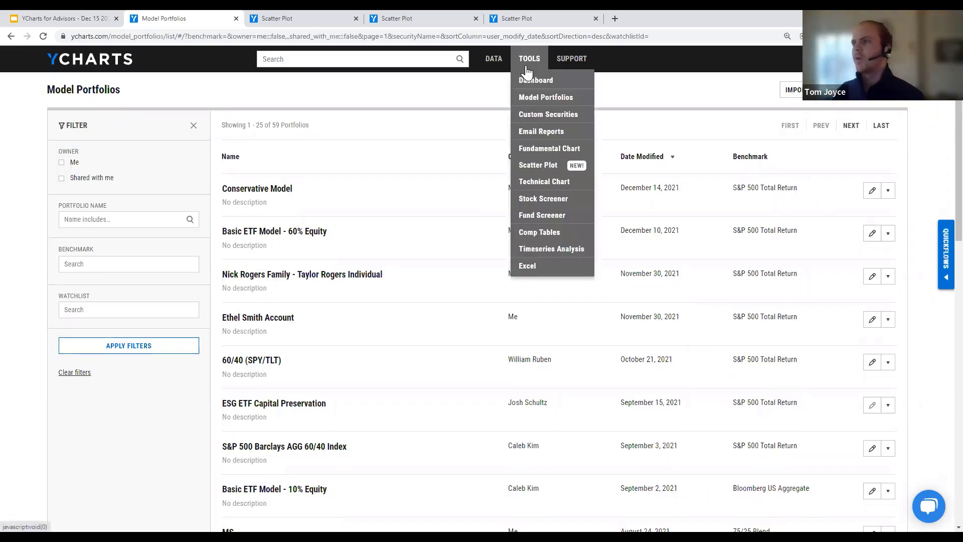
Step: Start a new empty scatter plot and bring up the Select Security Lists chooser
{"action": "left_click", "coordinate": [546, 172]}
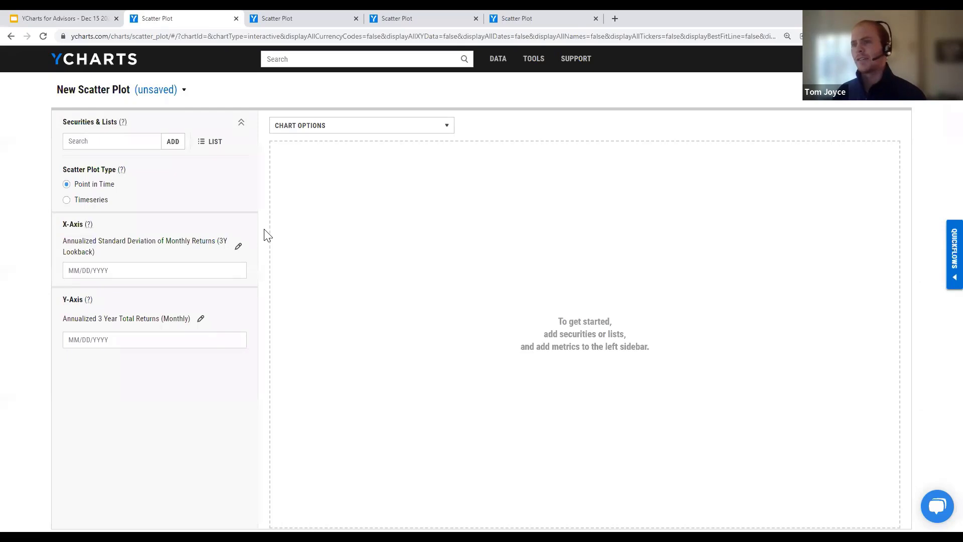
{"action": "left_click", "coordinate": [124, 141]}
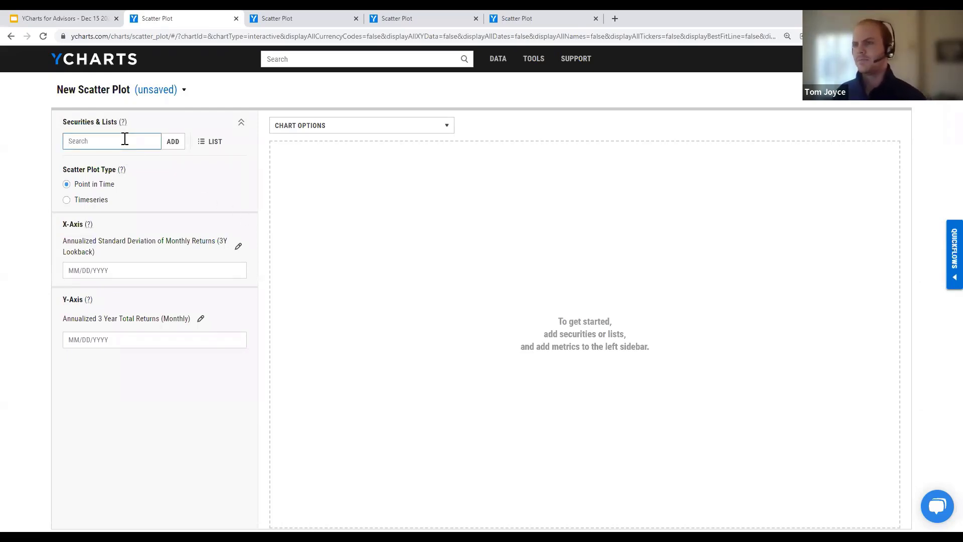
{"action": "left_click", "coordinate": [214, 148]}
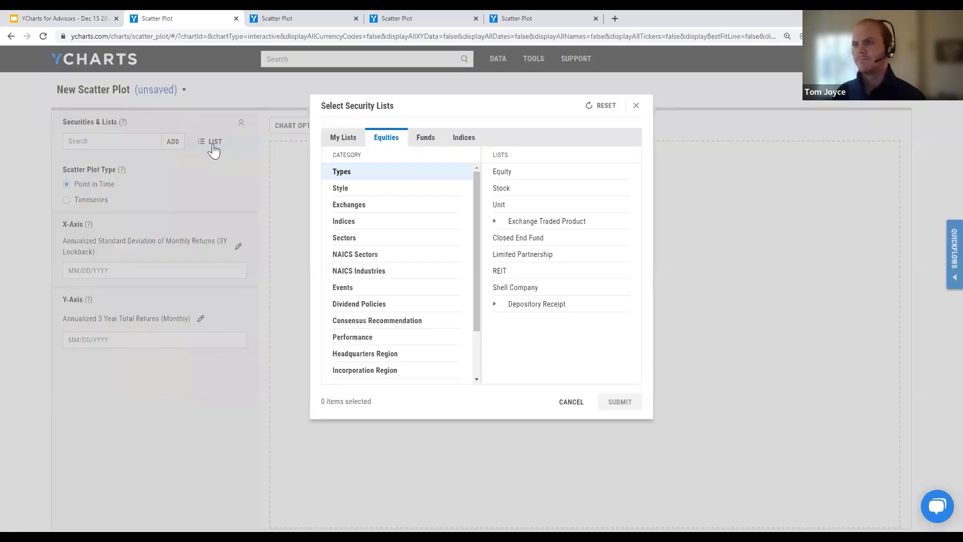
Step: Plot the Models watchlist from My Lists > My Watchlists on the scatter plot
{"action": "left_click", "coordinate": [337, 146]}
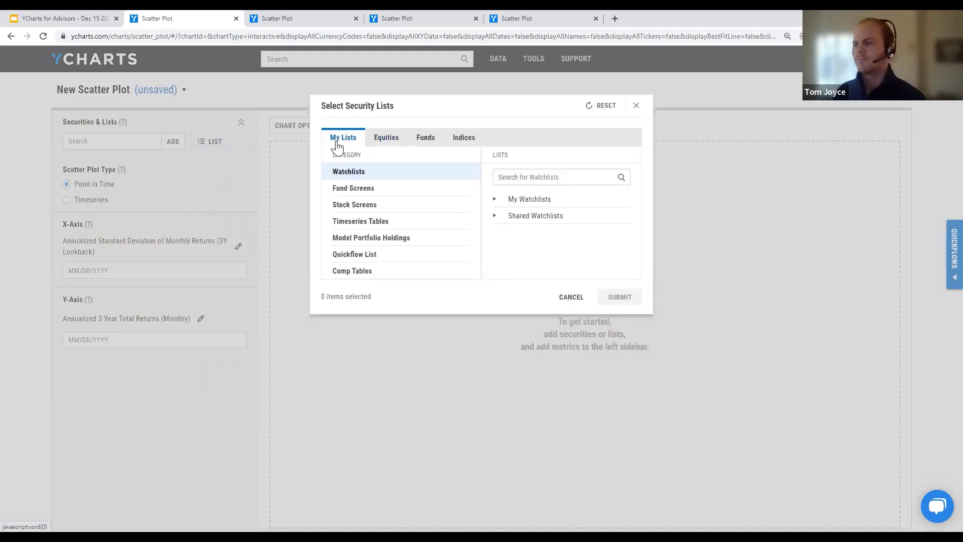
{"action": "left_click", "coordinate": [530, 199]}
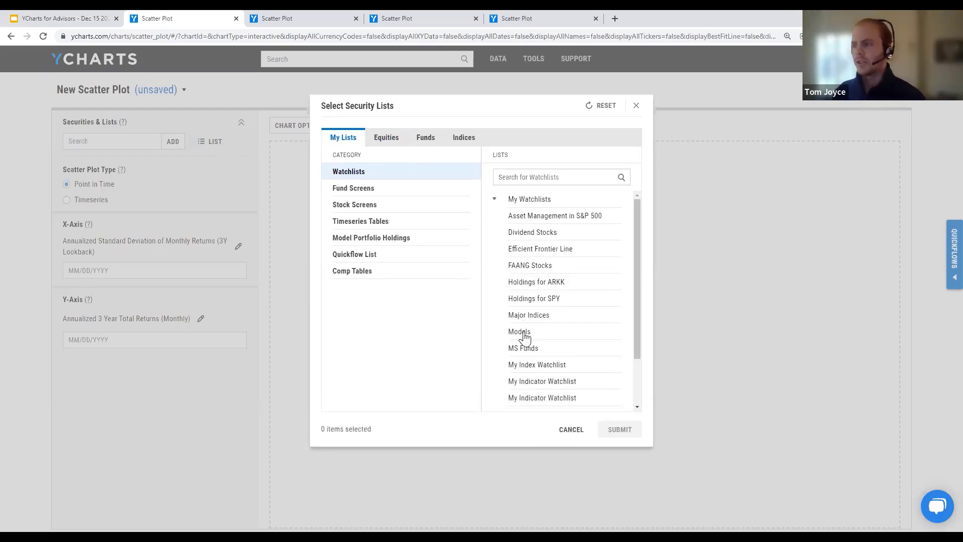
{"action": "left_click", "coordinate": [512, 200]}
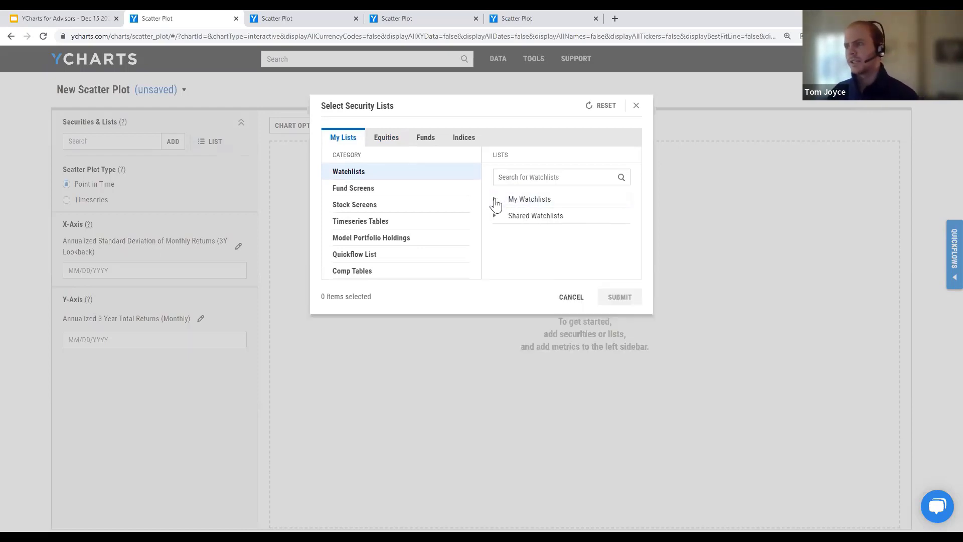
{"action": "left_click", "coordinate": [494, 201]}
{"action": "scroll", "coordinate": [517, 335], "scroll_direction": "down", "scroll_amount": 3}
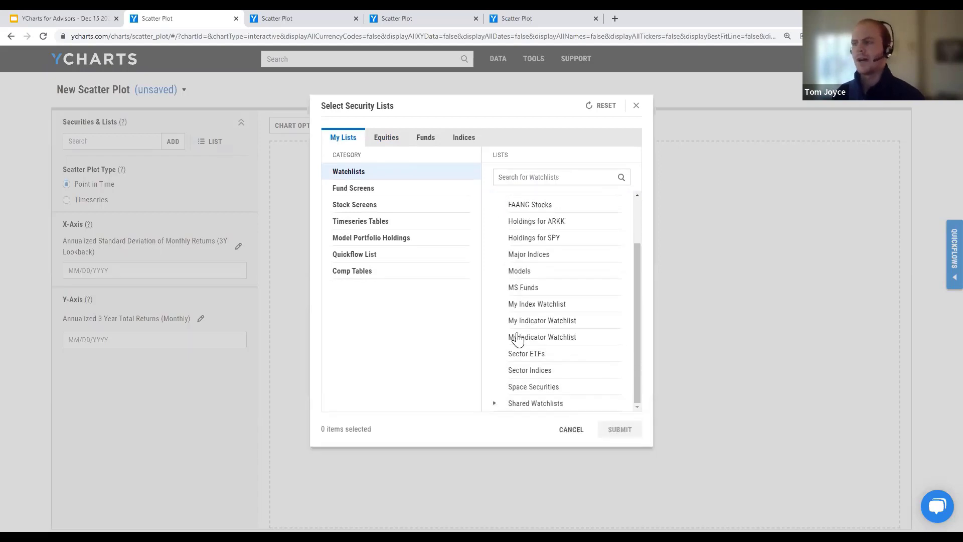
{"action": "scroll", "coordinate": [518, 337], "scroll_direction": "up", "scroll_amount": 2}
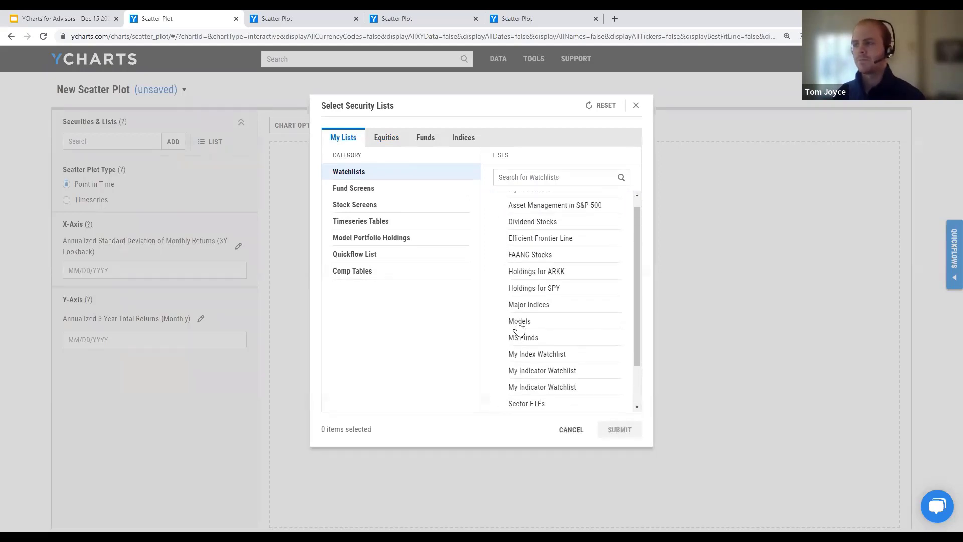
{"action": "left_click", "coordinate": [517, 324]}
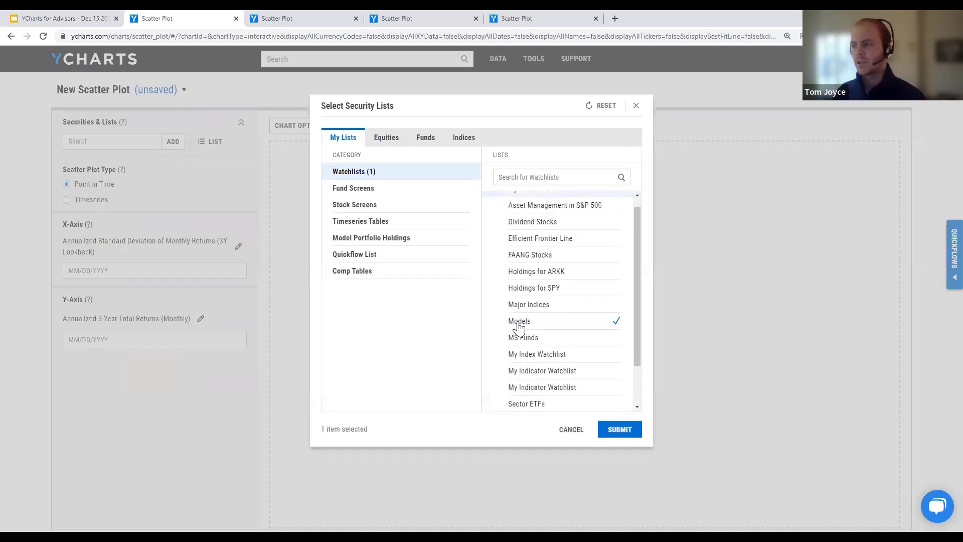
{"action": "left_click", "coordinate": [619, 430]}
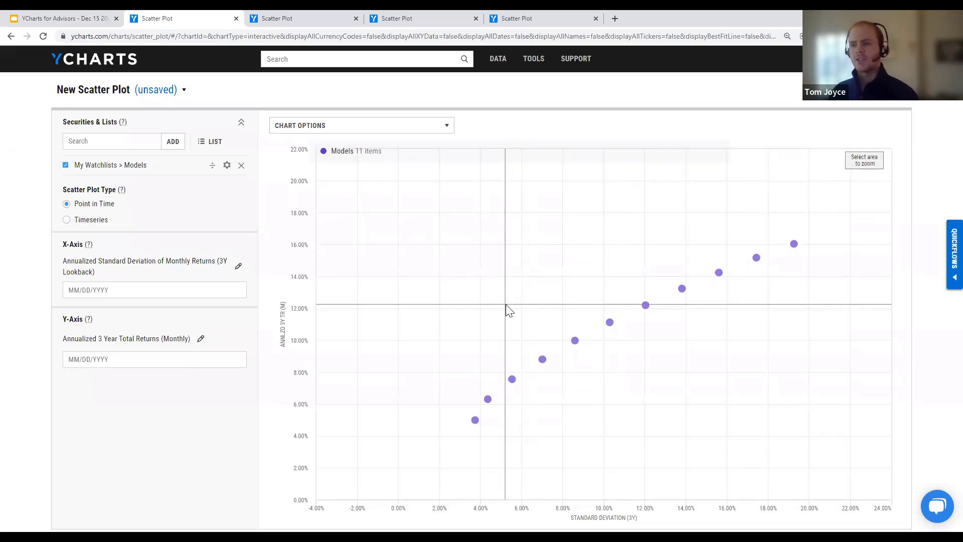
{"action": "mouse_move", "coordinate": [475, 421]}
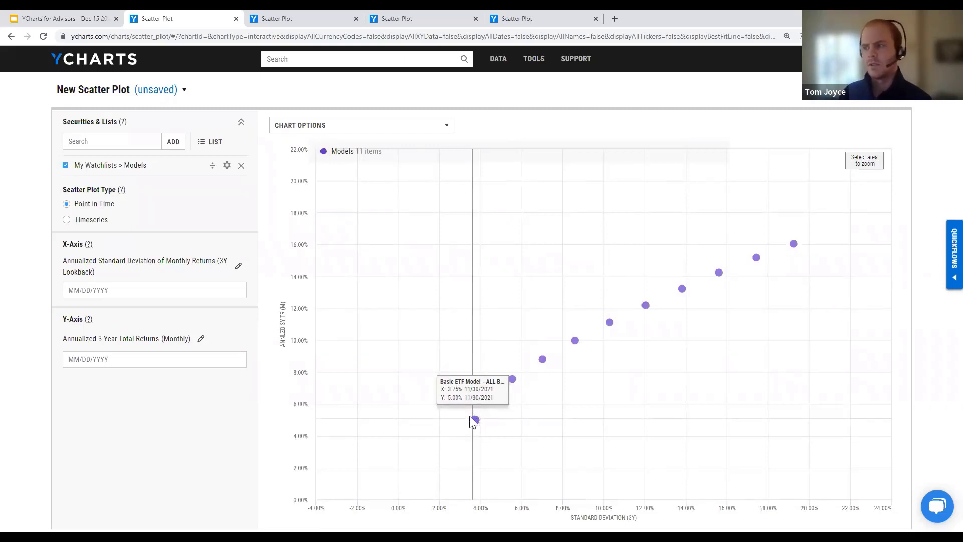
{"action": "mouse_move", "coordinate": [532, 382]}
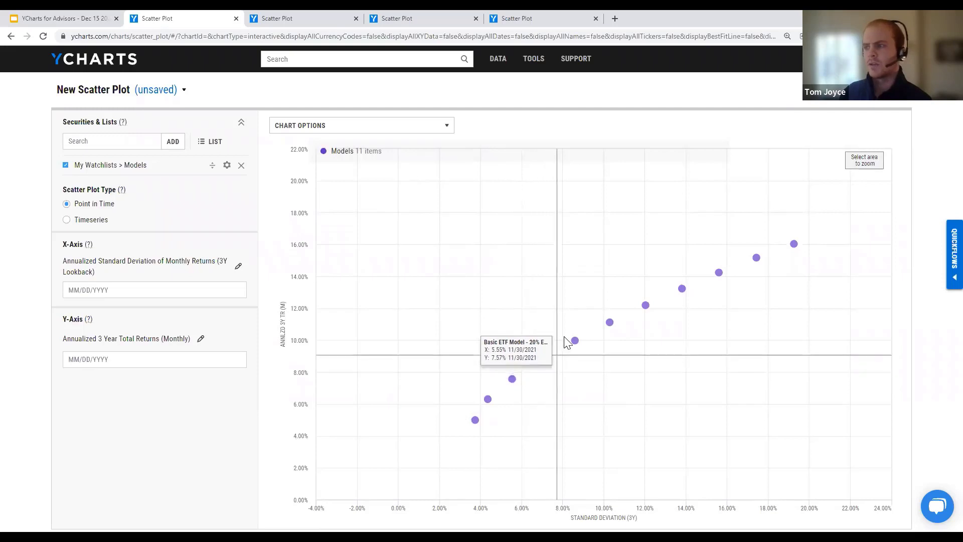
{"action": "mouse_move", "coordinate": [610, 322]}
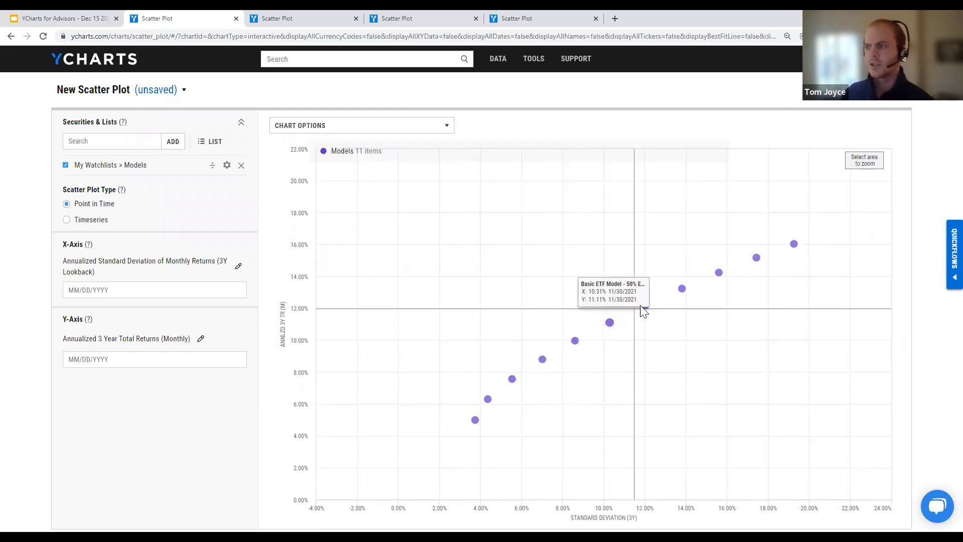
{"action": "mouse_move", "coordinate": [712, 284]}
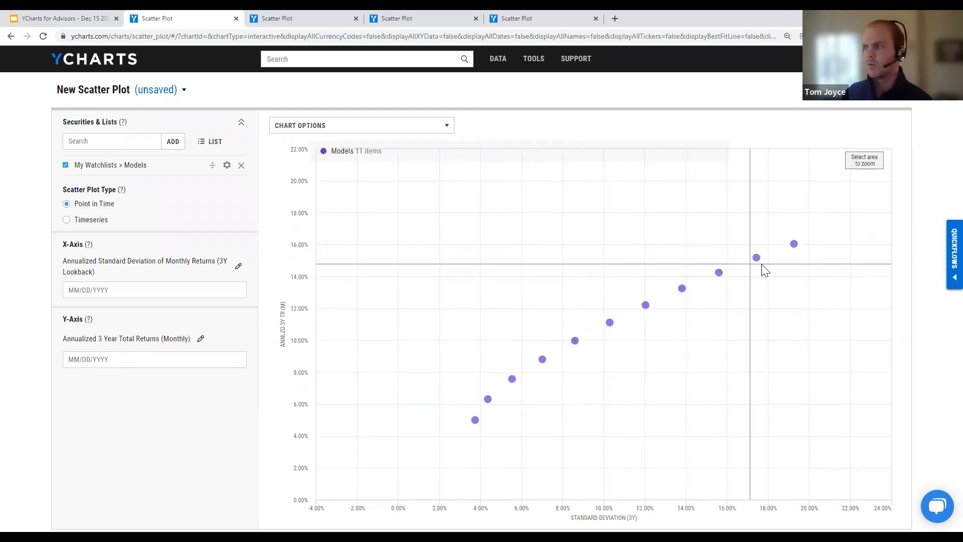
{"action": "mouse_move", "coordinate": [795, 248]}
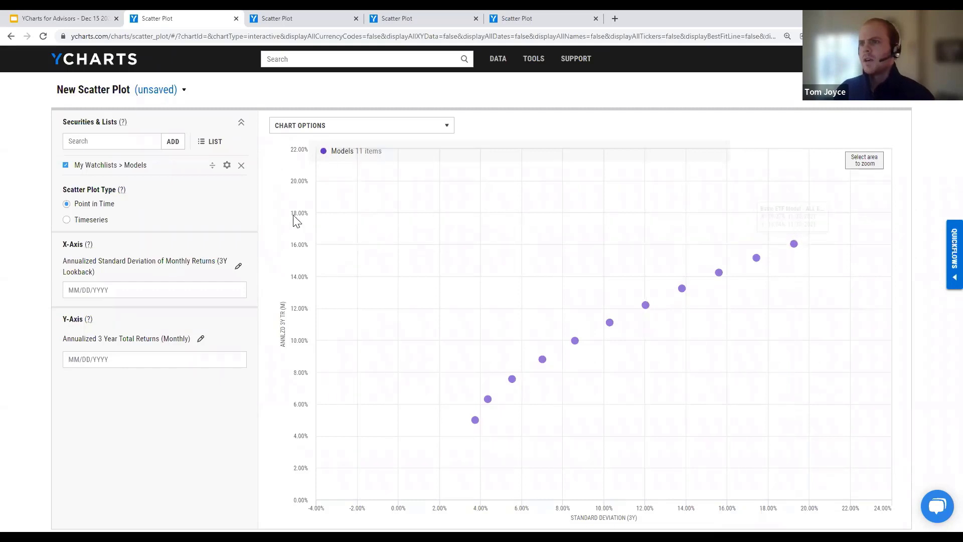
{"action": "left_click", "coordinate": [129, 144]}
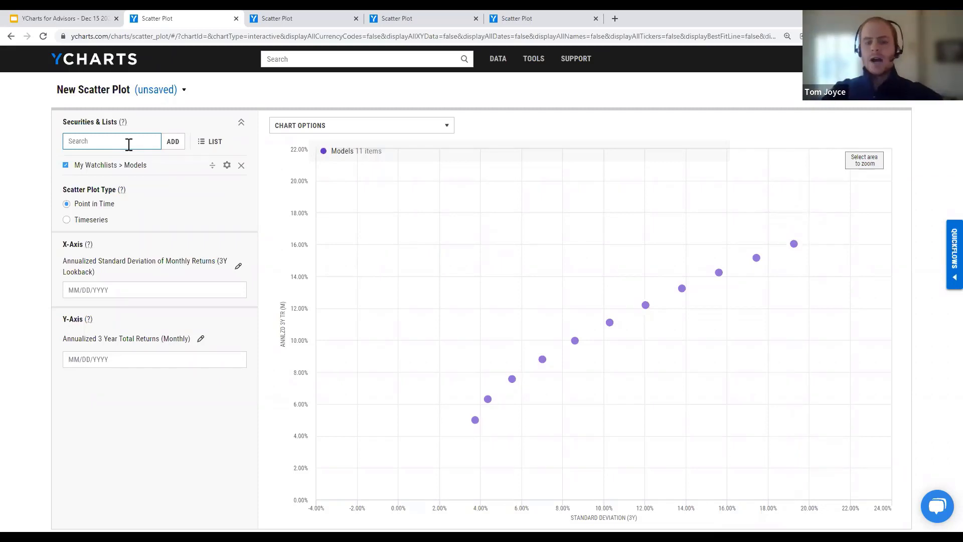
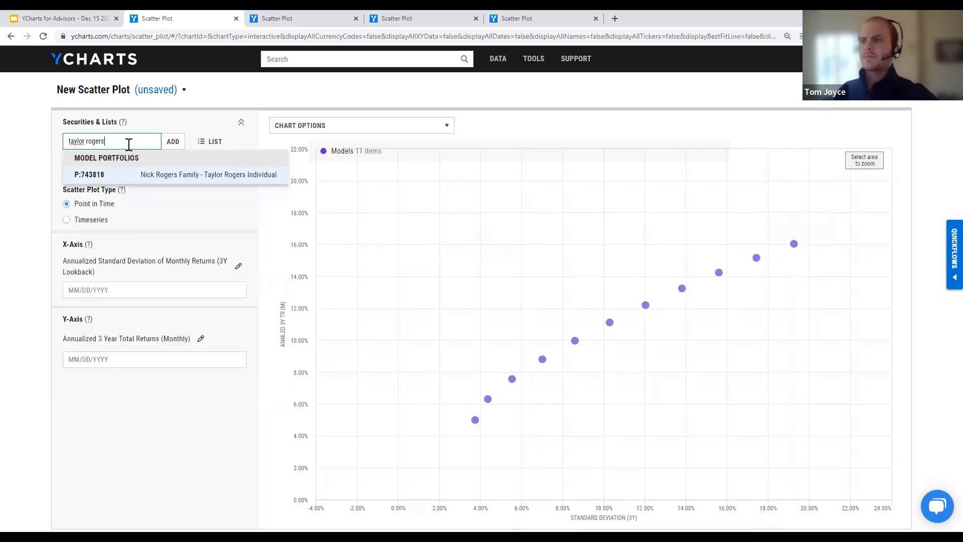
Step: Search for the client's model portfolio by name and add it to the scatter plot
{"action": "left_click", "coordinate": [175, 178]}
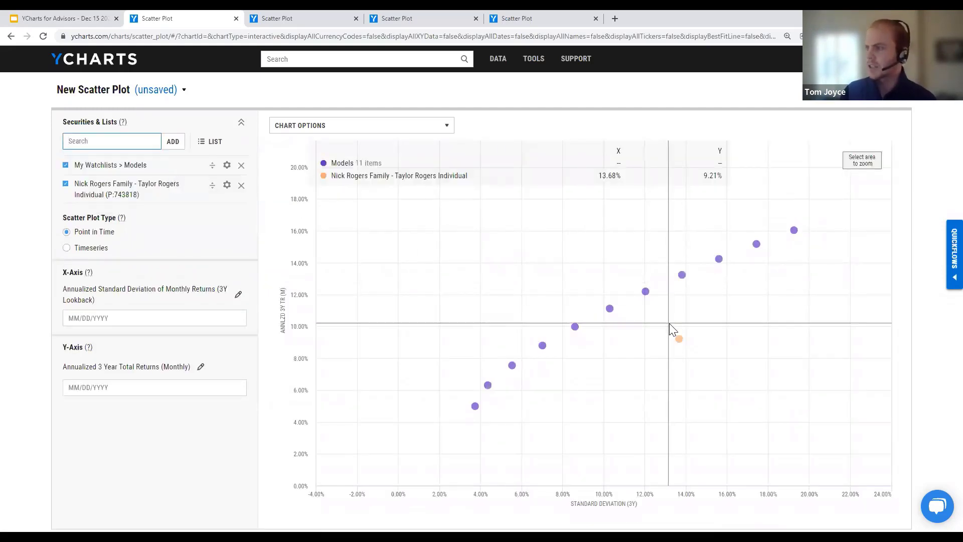
{"action": "mouse_move", "coordinate": [679, 339]}
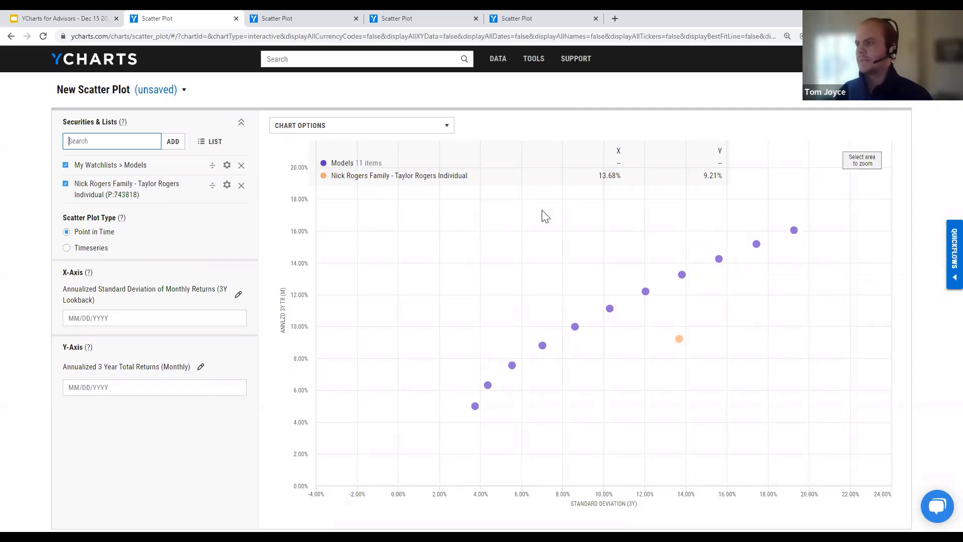
{"action": "mouse_move", "coordinate": [574, 326]}
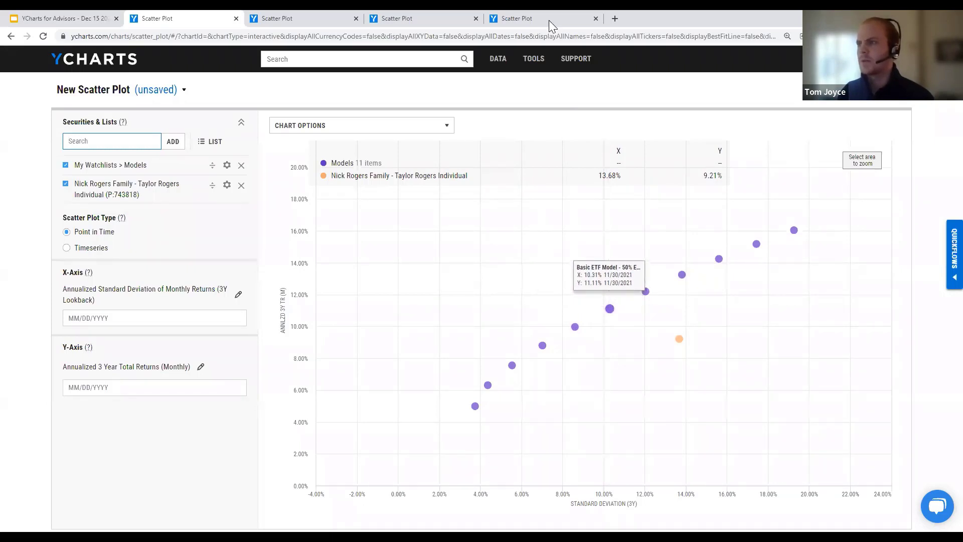
{"action": "left_click", "coordinate": [493, 101]}
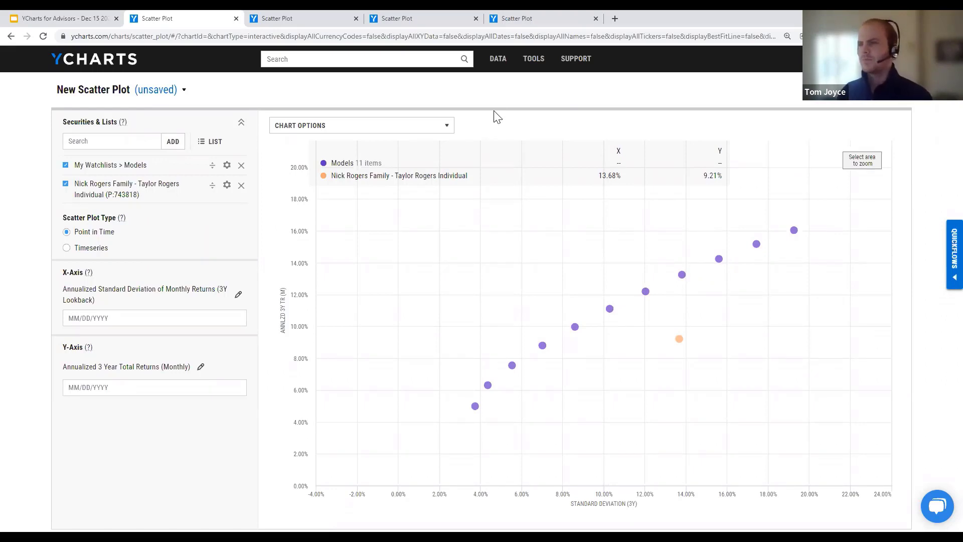
Step: Style the client portfolio's marker as a large dark green Diamond with its name shown
{"action": "left_click", "coordinate": [227, 185]}
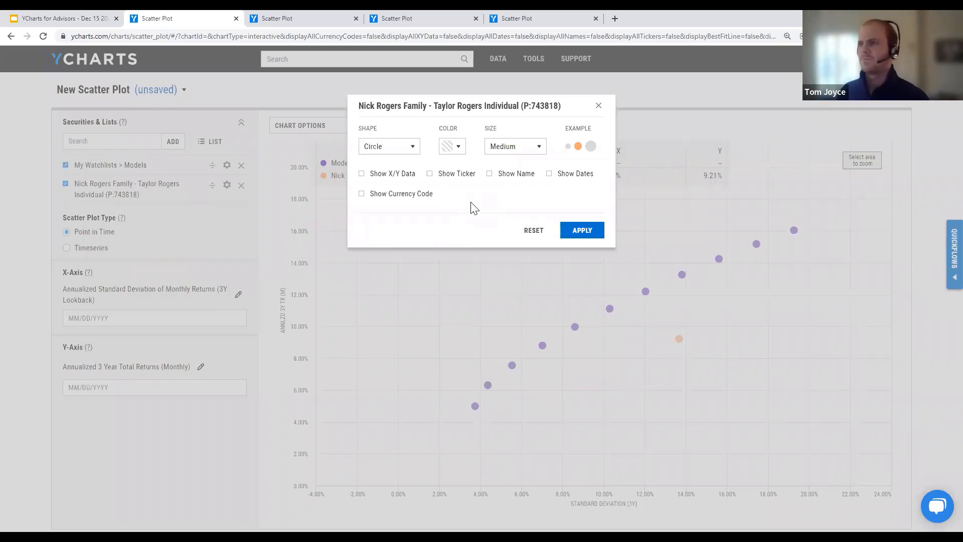
{"action": "left_click", "coordinate": [396, 147]}
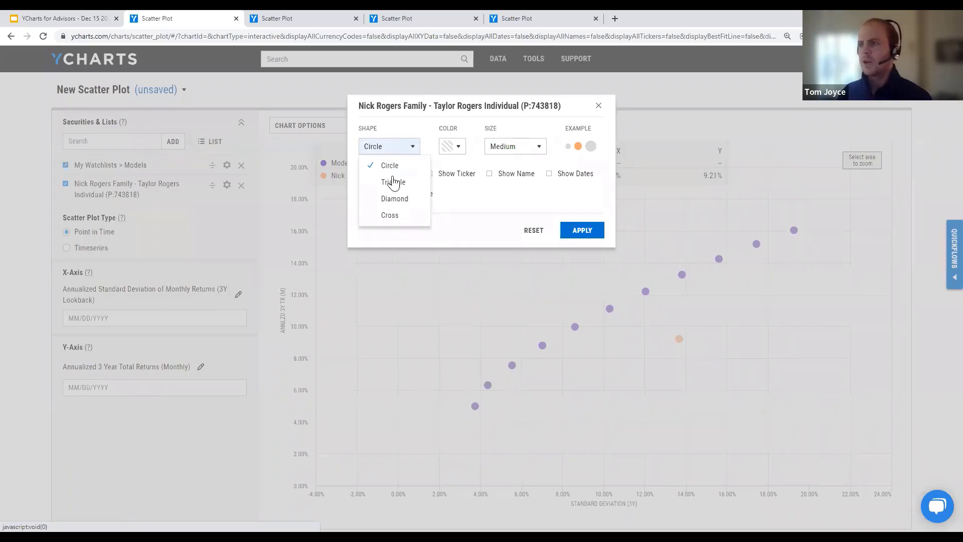
{"action": "left_click", "coordinate": [393, 200]}
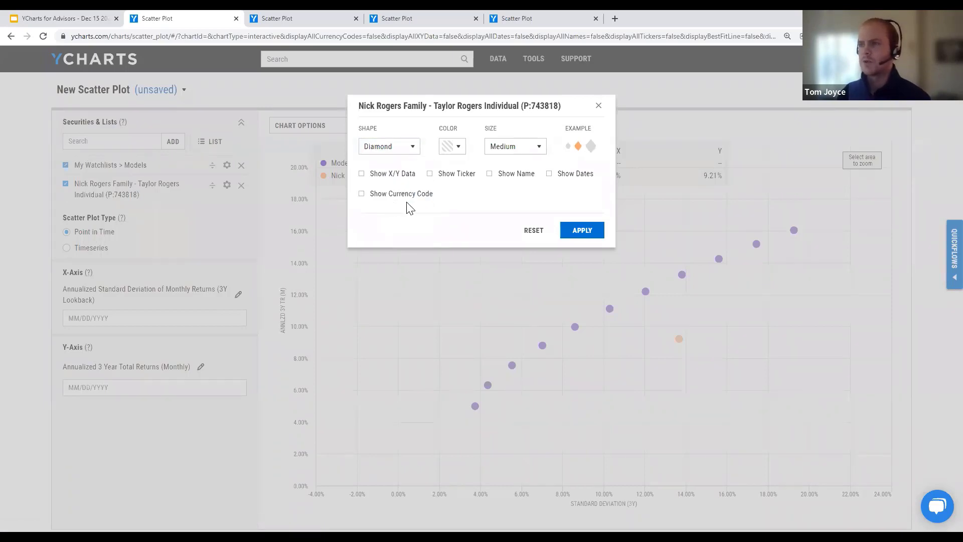
{"action": "left_click", "coordinate": [457, 148]}
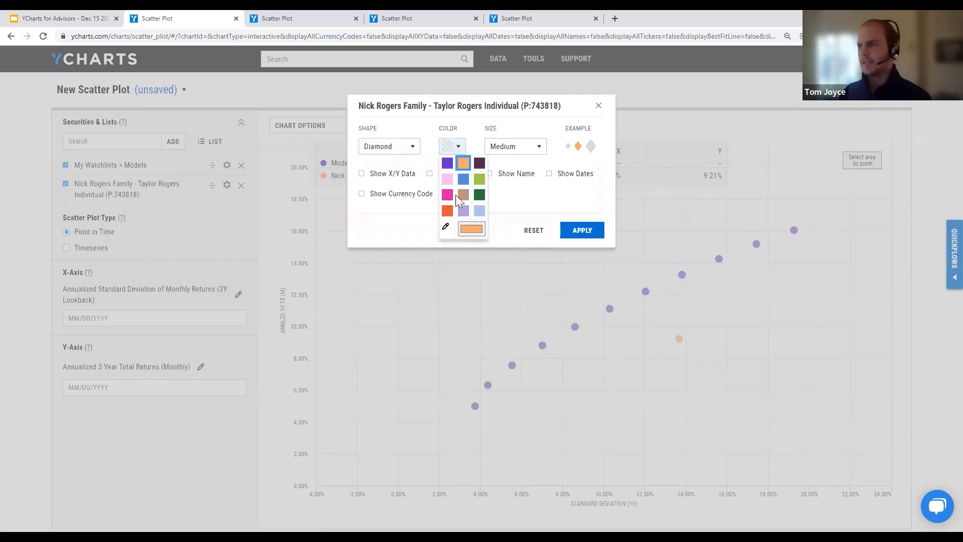
{"action": "left_click", "coordinate": [477, 196]}
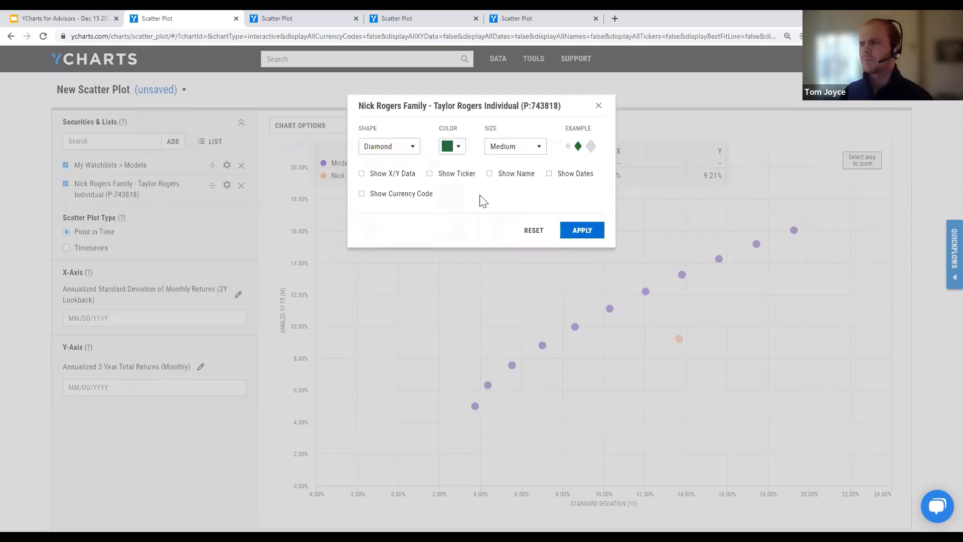
{"action": "left_click", "coordinate": [501, 145]}
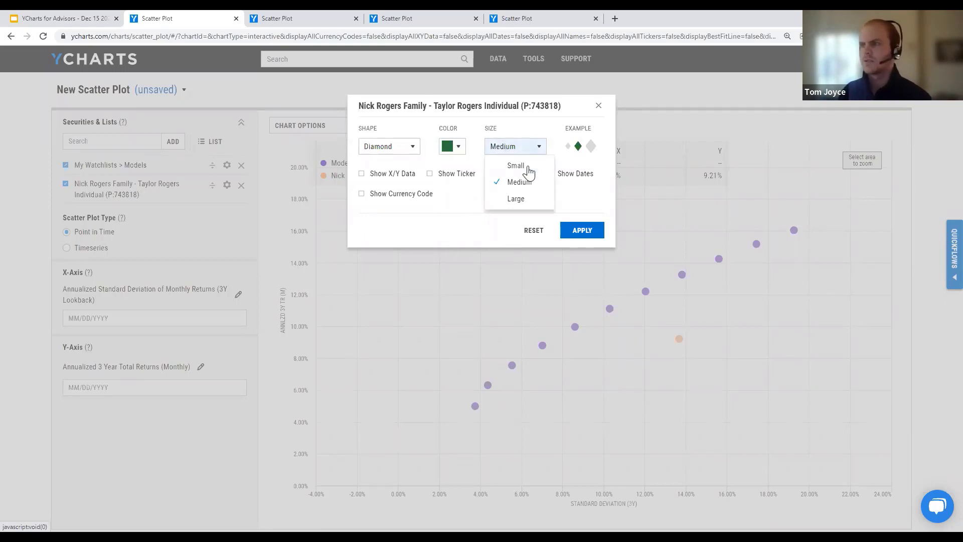
{"action": "left_click", "coordinate": [519, 203]}
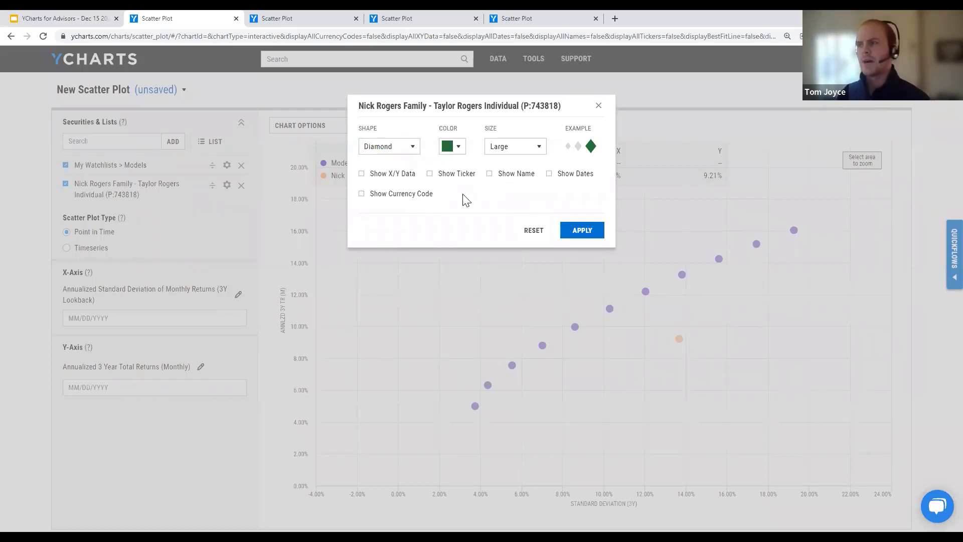
{"action": "left_click", "coordinate": [500, 182]}
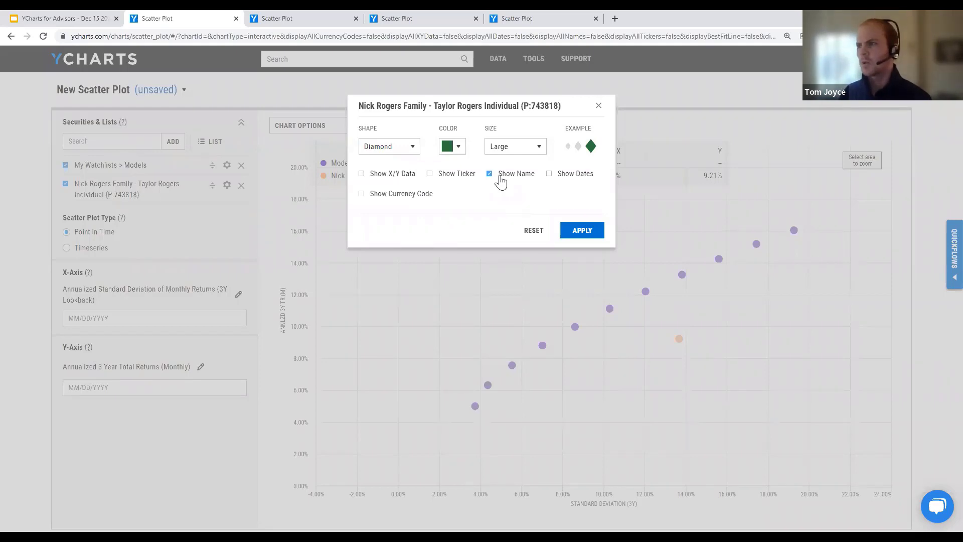
{"action": "left_click", "coordinate": [574, 234]}
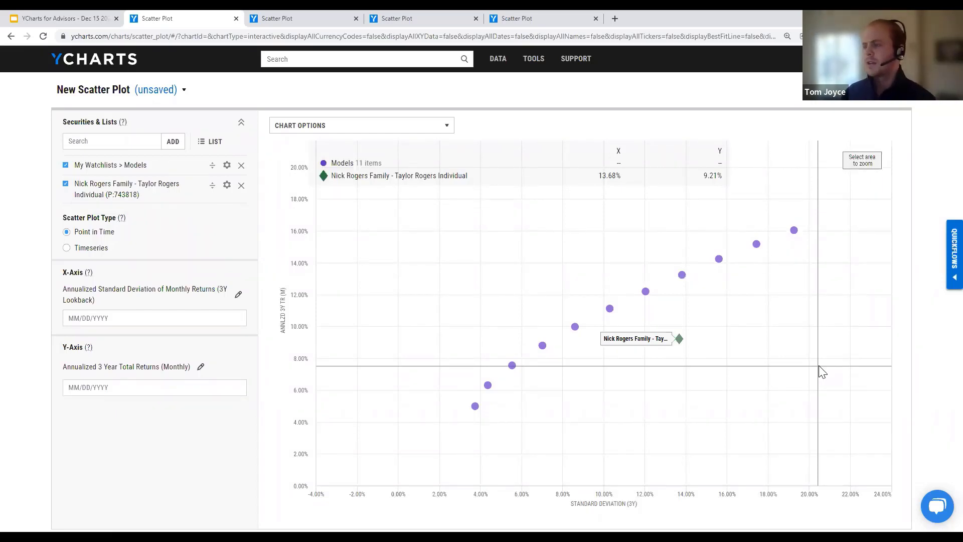
Step: Turn on Show Name labels for the Models series points
{"action": "left_click", "coordinate": [226, 166]}
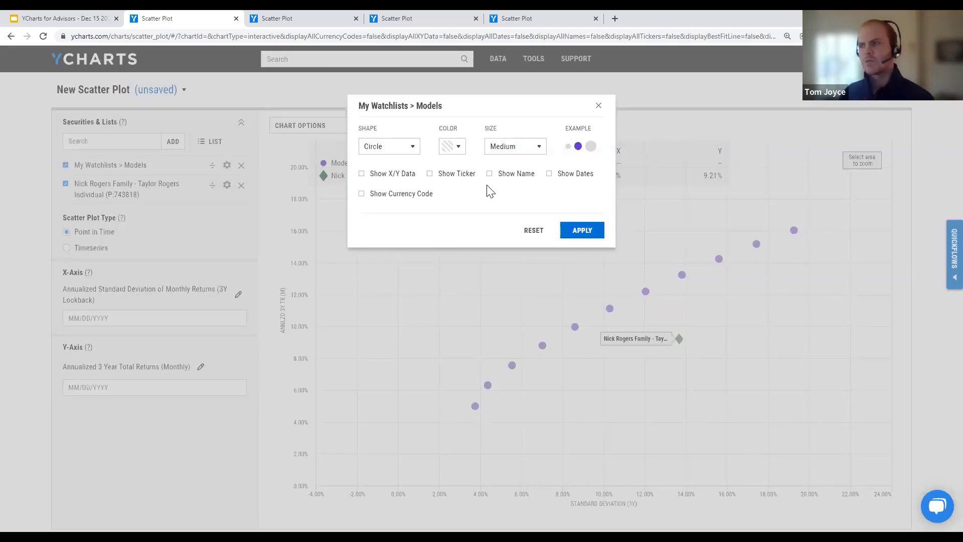
{"action": "left_click", "coordinate": [510, 182]}
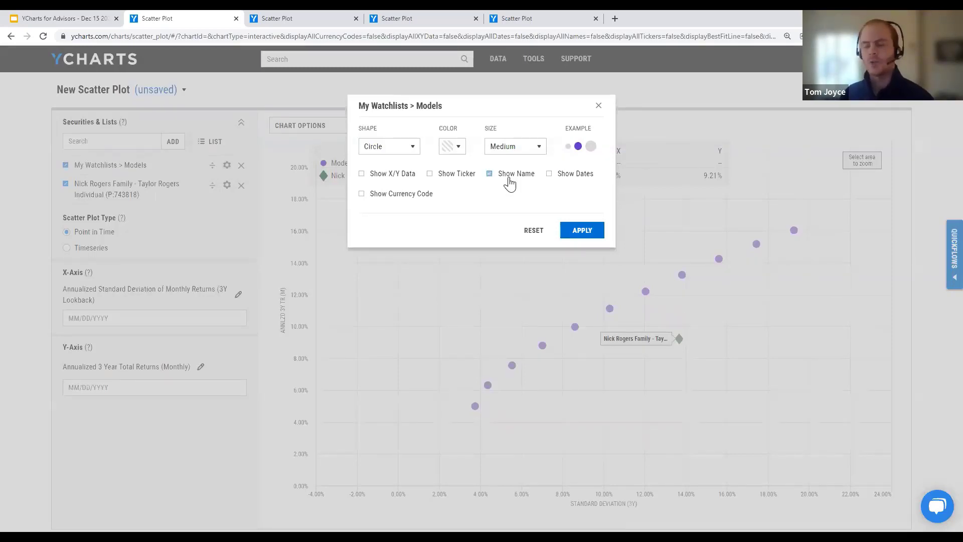
{"action": "left_click", "coordinate": [579, 230]}
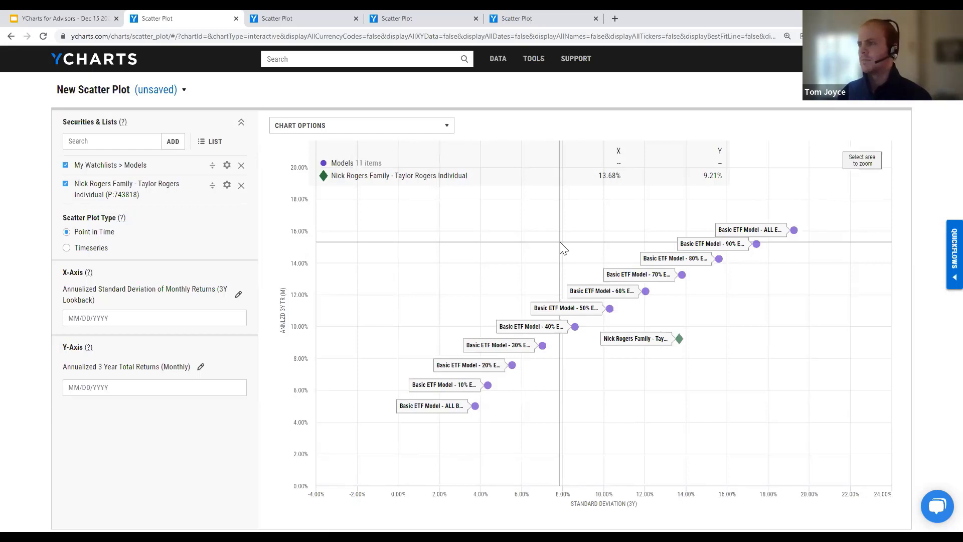
Step: Zoom the chart into the 8%–16% risk region, then switch to the IPO Performance scatter plot
{"action": "left_click_drag", "start_coordinate": [560, 245], "coordinate": [727, 355]}
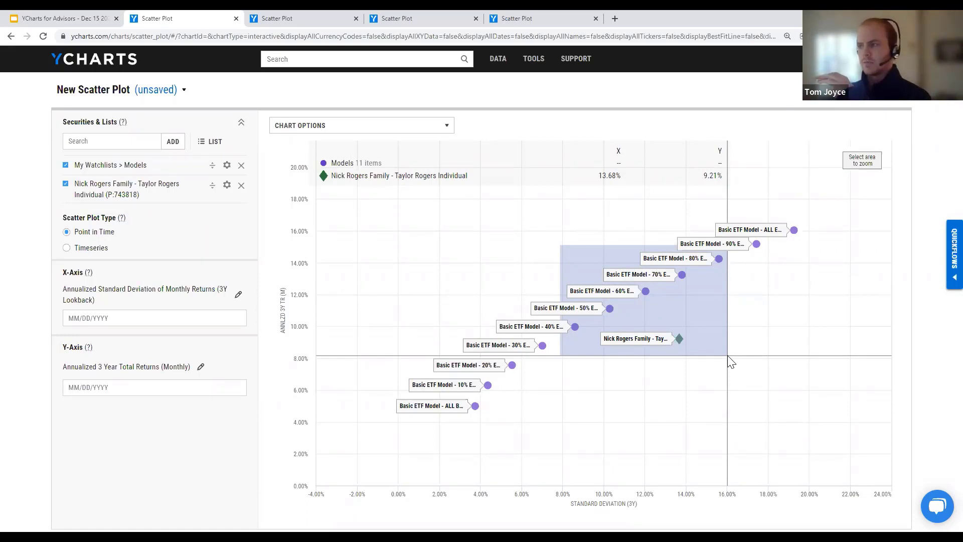
{"action": "left_click_drag", "start_coordinate": [727, 355], "coordinate": [728, 358]}
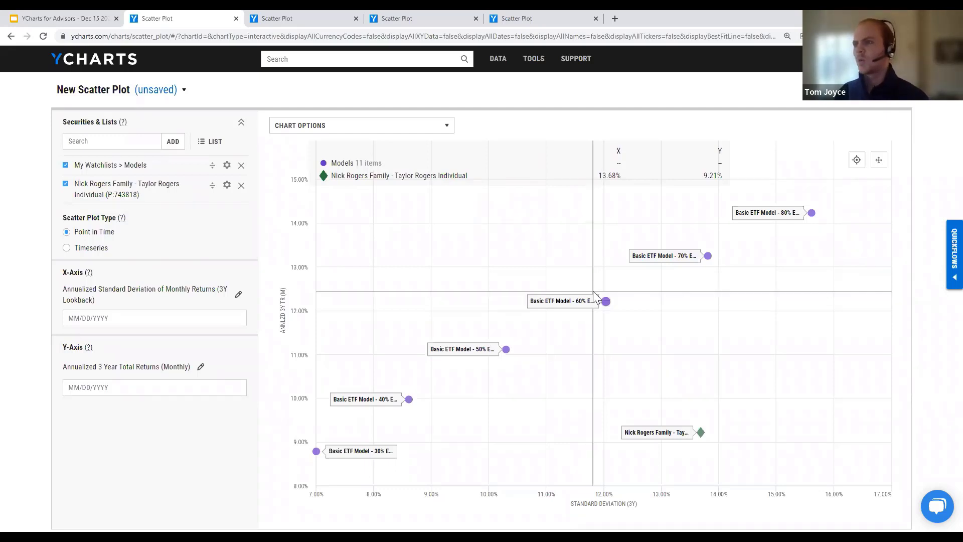
{"action": "left_click", "coordinate": [440, 15]}
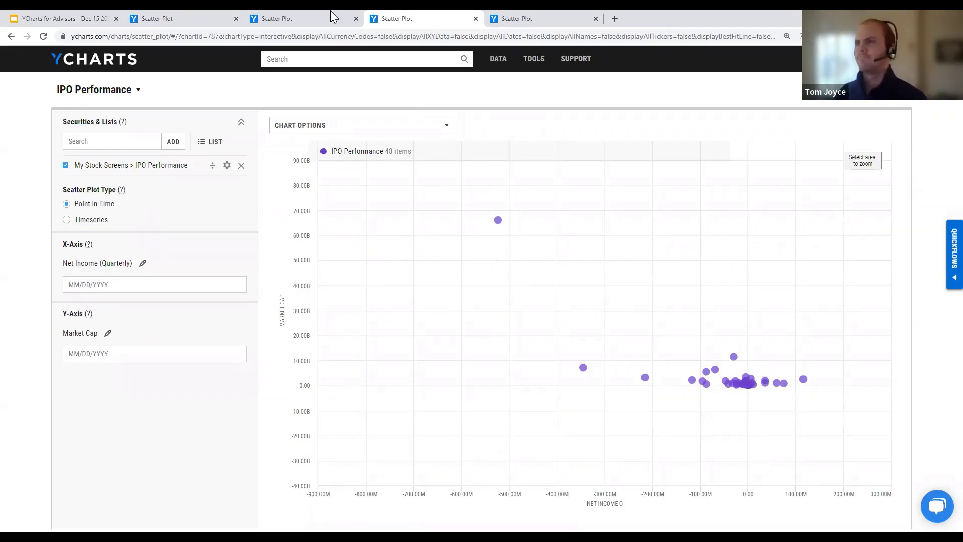
Step: From the New Scatter Plot tab, open the Stock Screener and show the new screen's file options
{"action": "left_click", "coordinate": [224, 17]}
{"action": "mouse_move", "coordinate": [554, 72]}
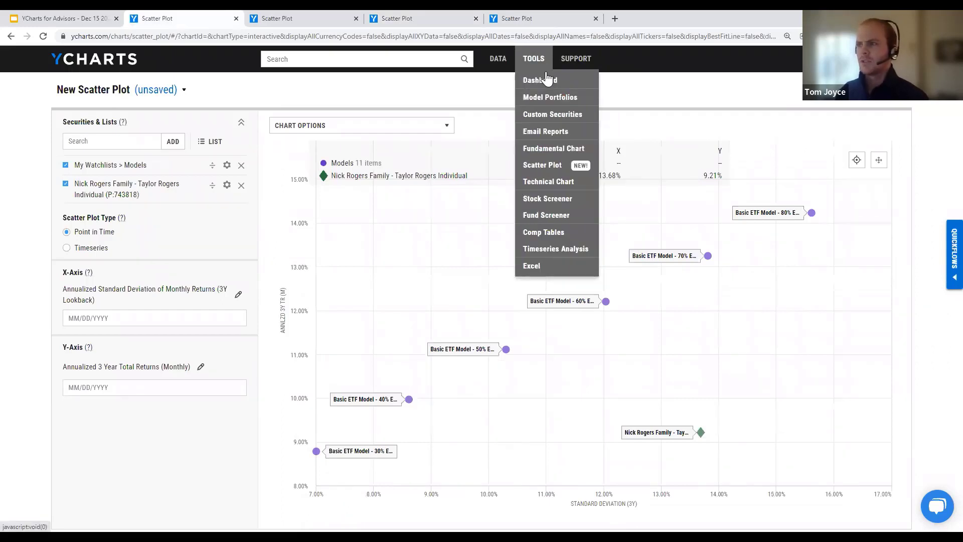
{"action": "left_click", "coordinate": [543, 204]}
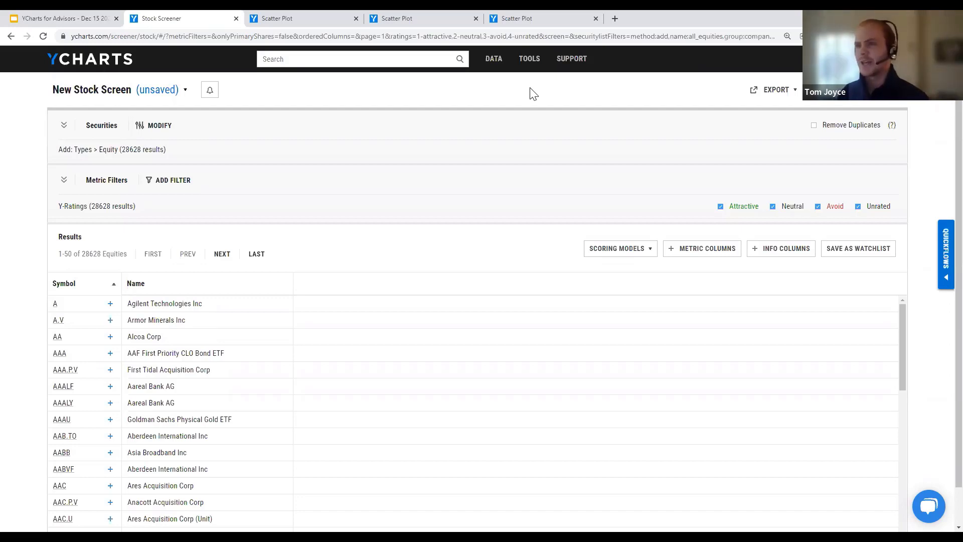
{"action": "left_click", "coordinate": [113, 95]}
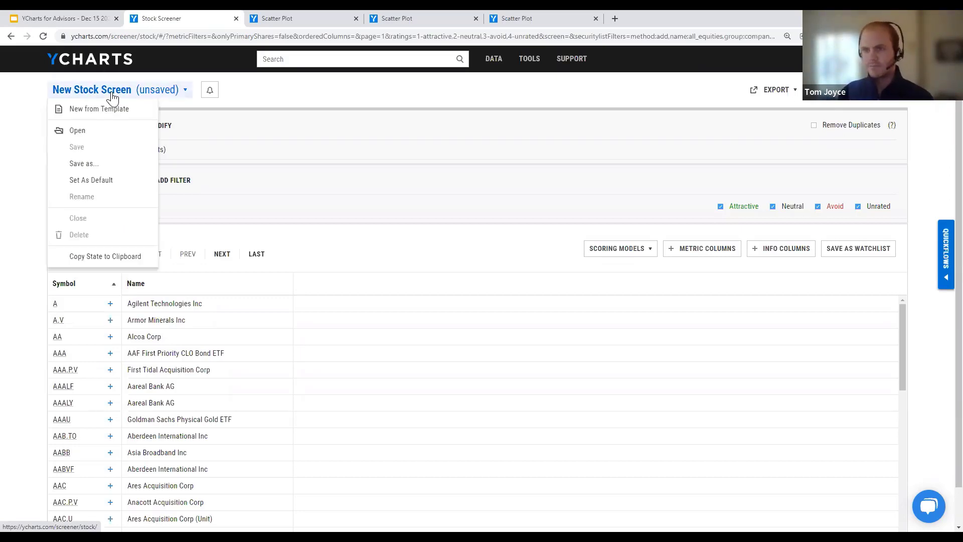
Step: Start a screen from a template and choose the Momentum Stocks growth template
{"action": "left_click", "coordinate": [136, 117]}
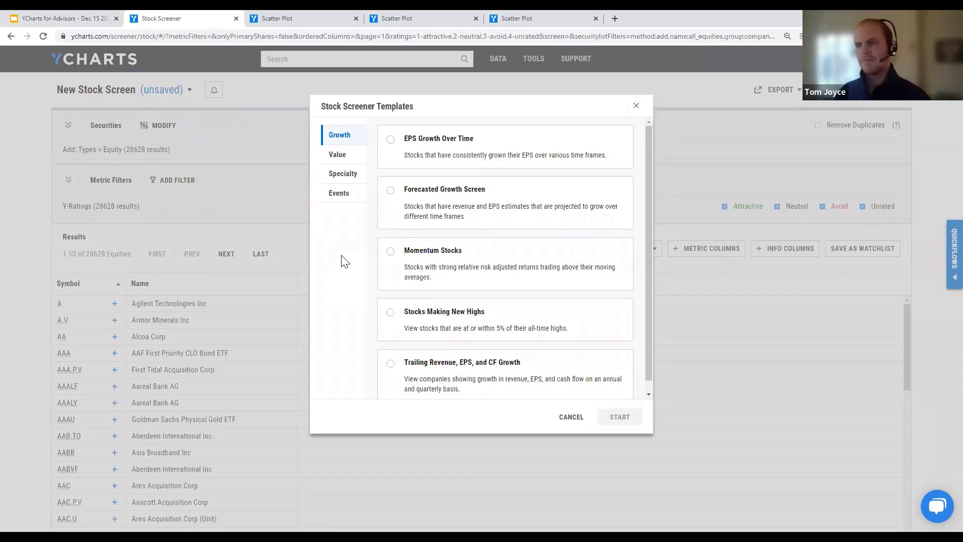
{"action": "left_click", "coordinate": [445, 269]}
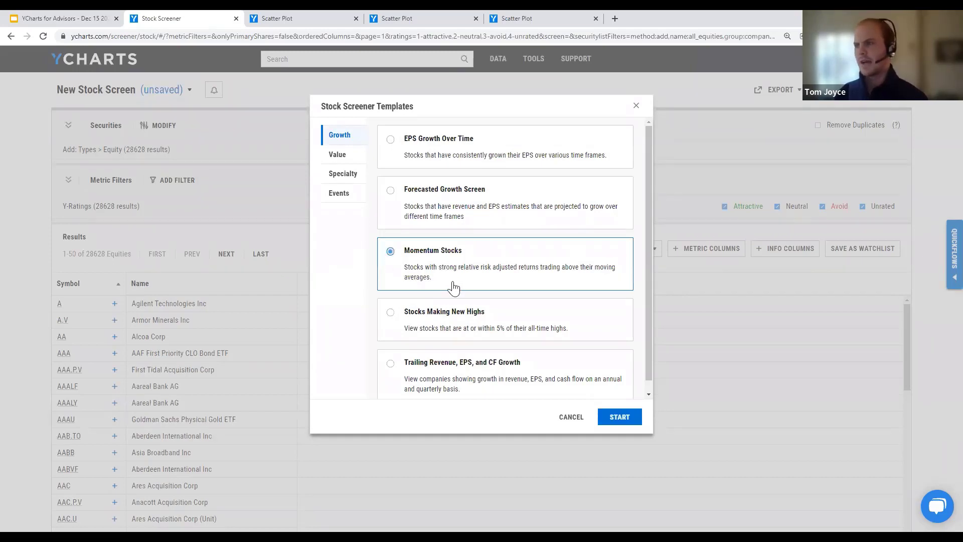
Step: Apply the Momentum Stocks template and review the 158 resulting equities sorted by 6-month return
{"action": "left_click", "coordinate": [629, 420]}
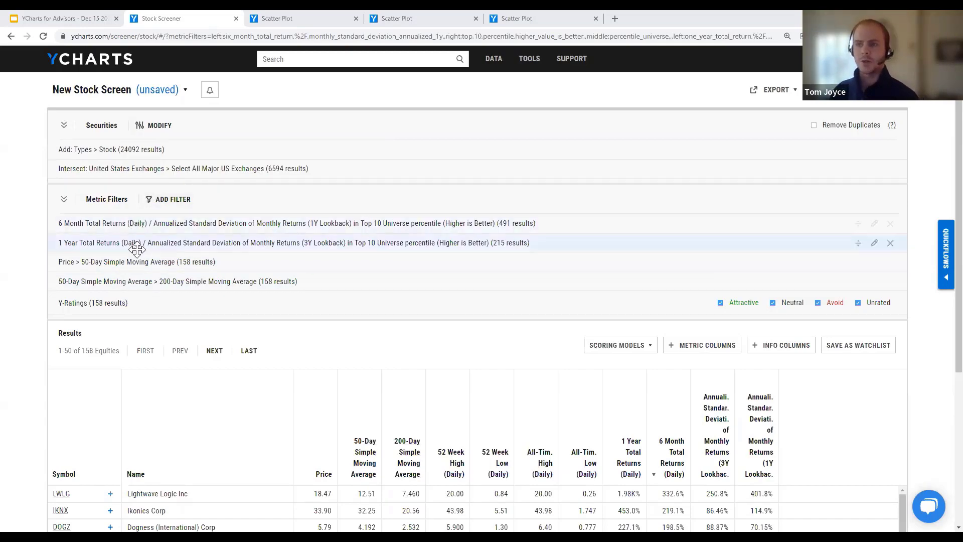
{"action": "scroll", "coordinate": [137, 254], "scroll_direction": "down", "scroll_amount": 1}
{"action": "scroll", "coordinate": [137, 256], "scroll_direction": "down", "scroll_amount": 4}
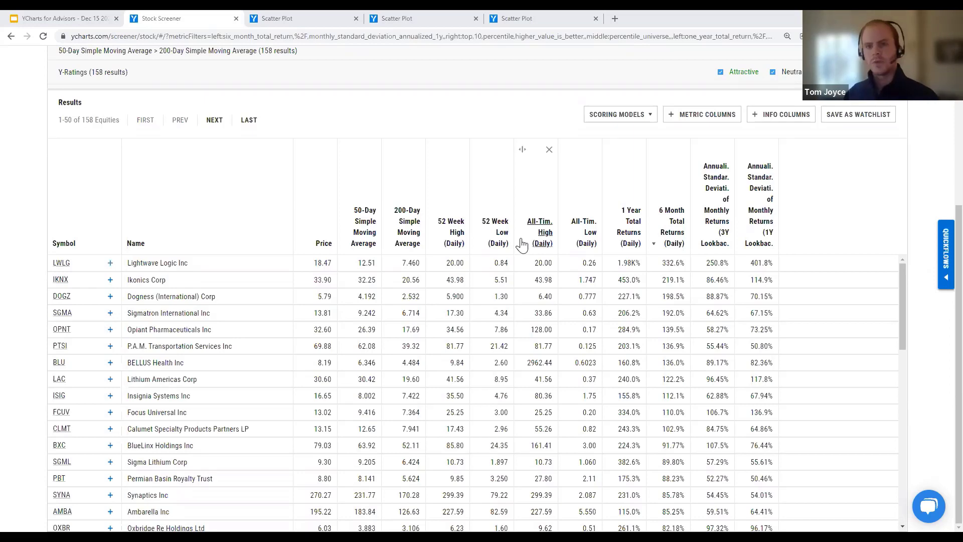
{"action": "scroll", "coordinate": [521, 245], "scroll_direction": "up", "scroll_amount": 5}
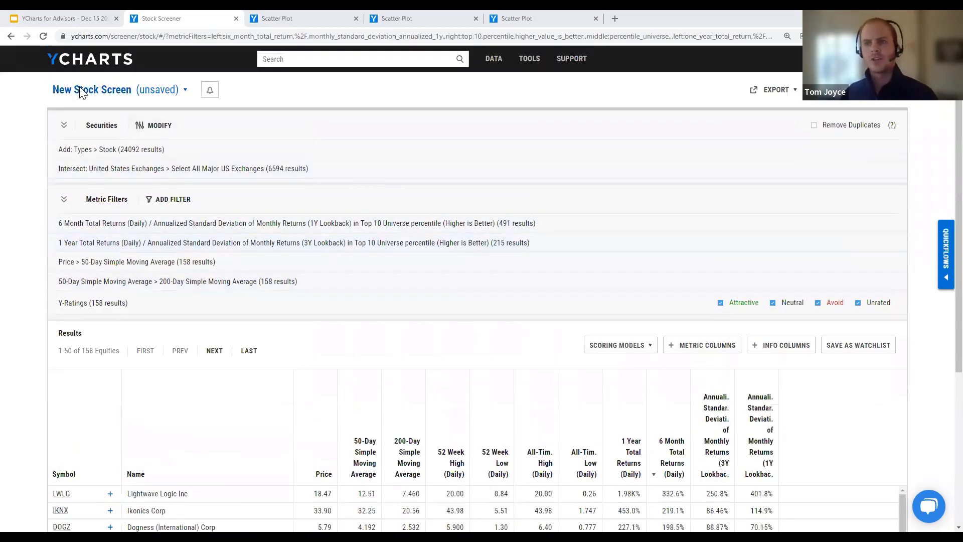
Step: Reset to a blank New Stock Screen covering all 28,628 equities and open the Securities list chooser
{"action": "left_click", "coordinate": [79, 91]}
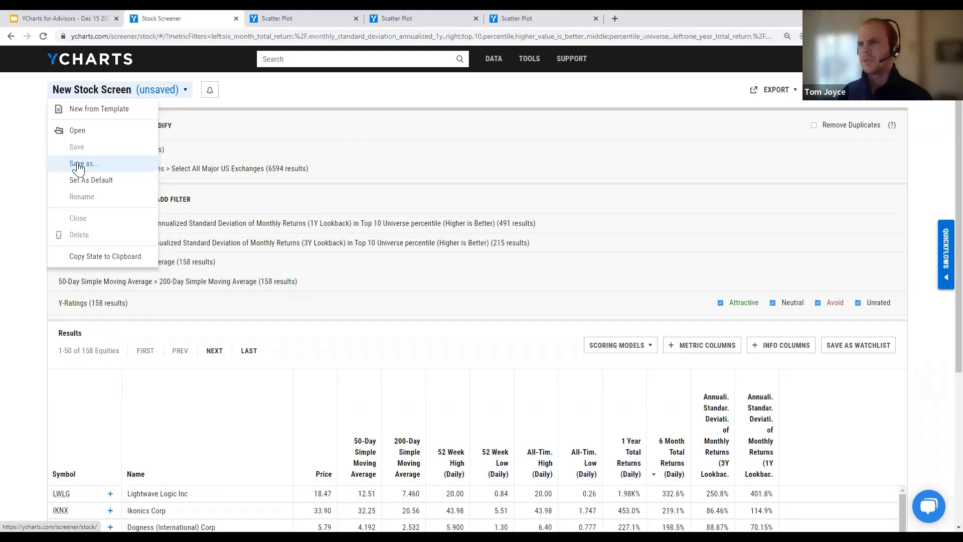
{"action": "left_click", "coordinate": [340, 101]}
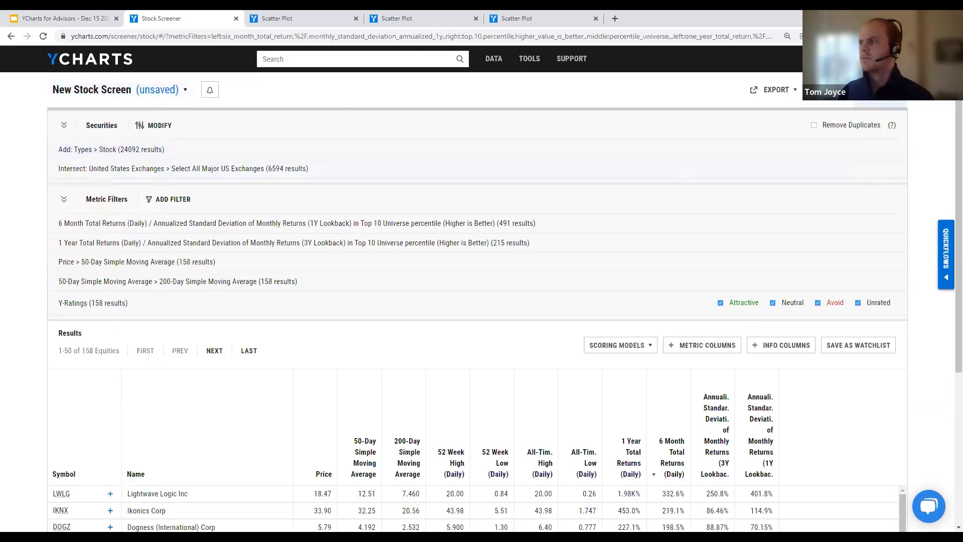
{"action": "left_click", "coordinate": [882, 107]}
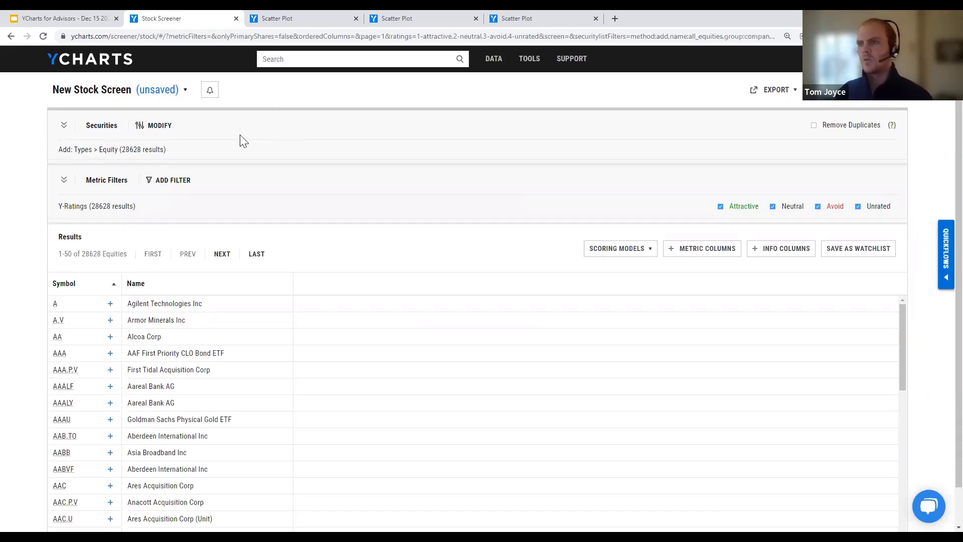
{"action": "left_click", "coordinate": [146, 134]}
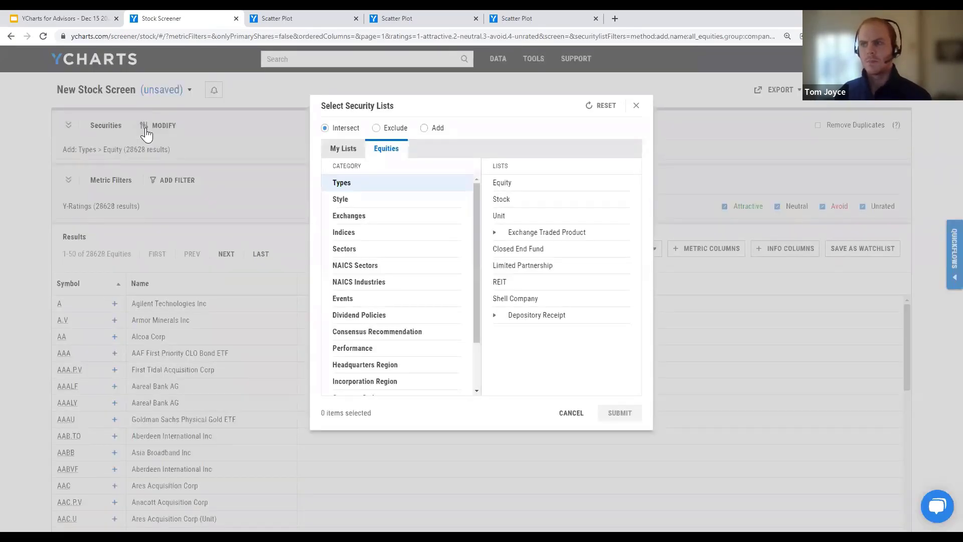
Step: Limit the screen to the Events > Recent IPOs > Last Year list, leaving 2,676 equities
{"action": "left_click", "coordinate": [370, 301]}
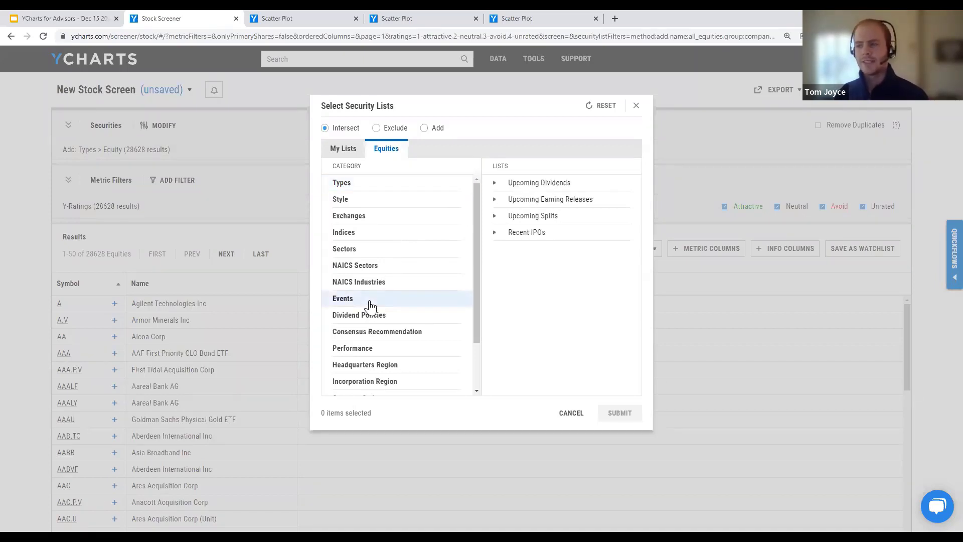
{"action": "left_click", "coordinate": [546, 239]}
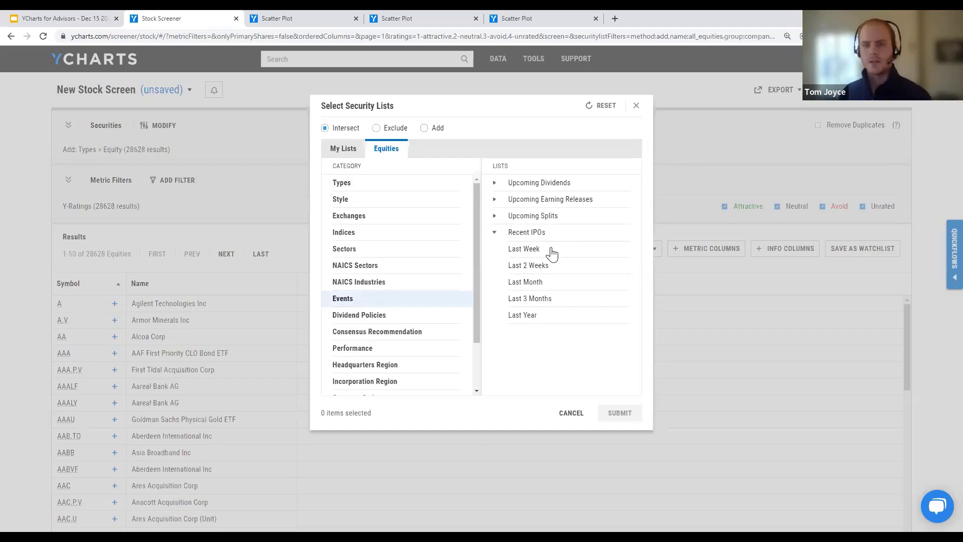
{"action": "left_click", "coordinate": [530, 316]}
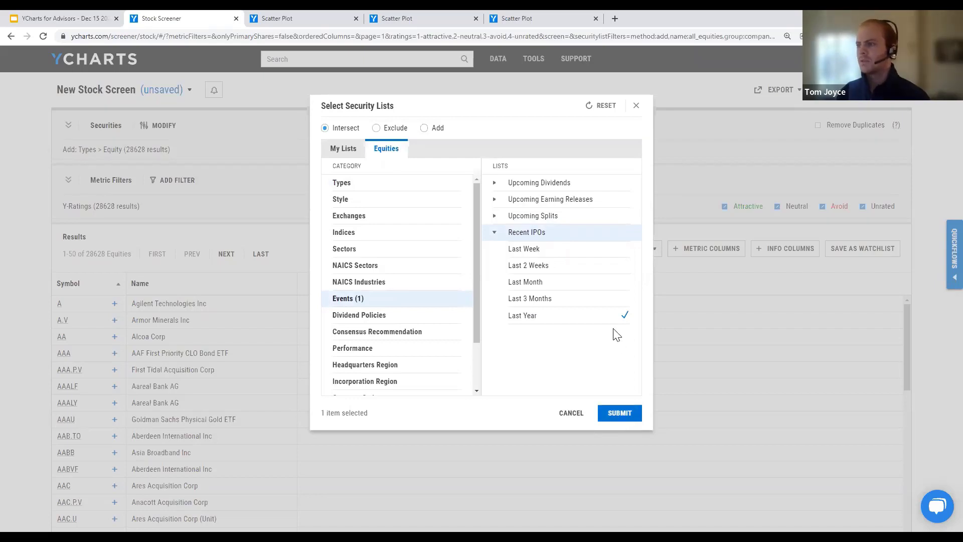
{"action": "left_click", "coordinate": [620, 415]}
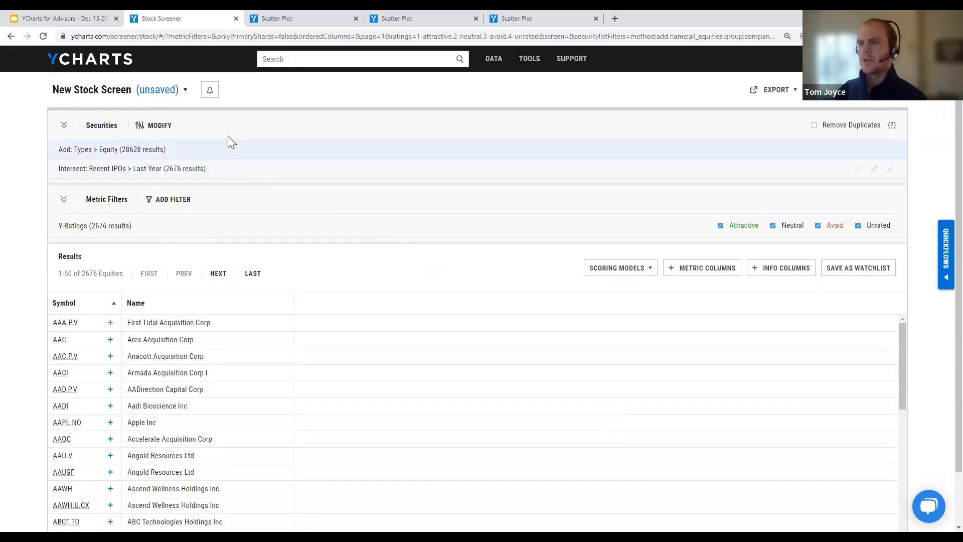
Step: Intersect the screen with United States Exchanges > Select All Major US Exchanges, leaving 1,193 equities
{"action": "left_click", "coordinate": [169, 132]}
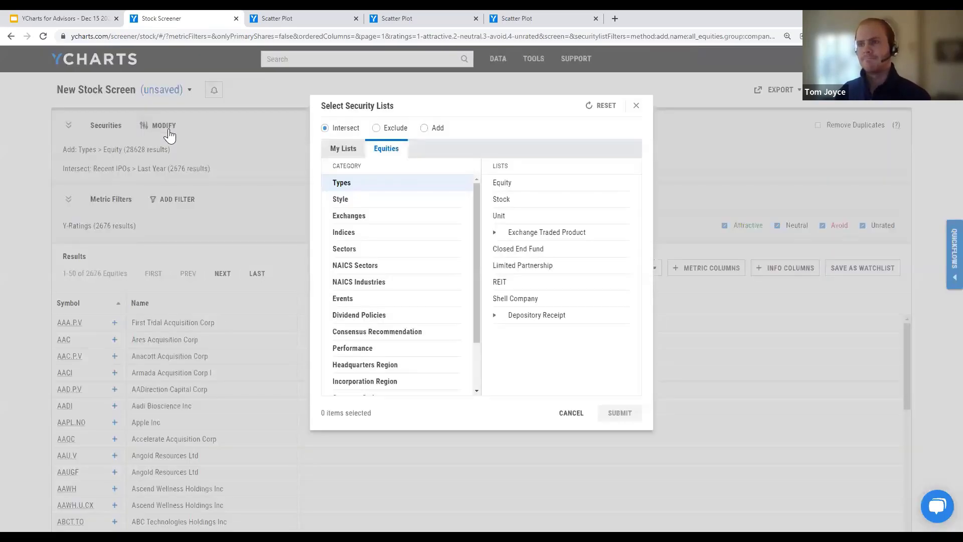
{"action": "left_click", "coordinate": [372, 215]}
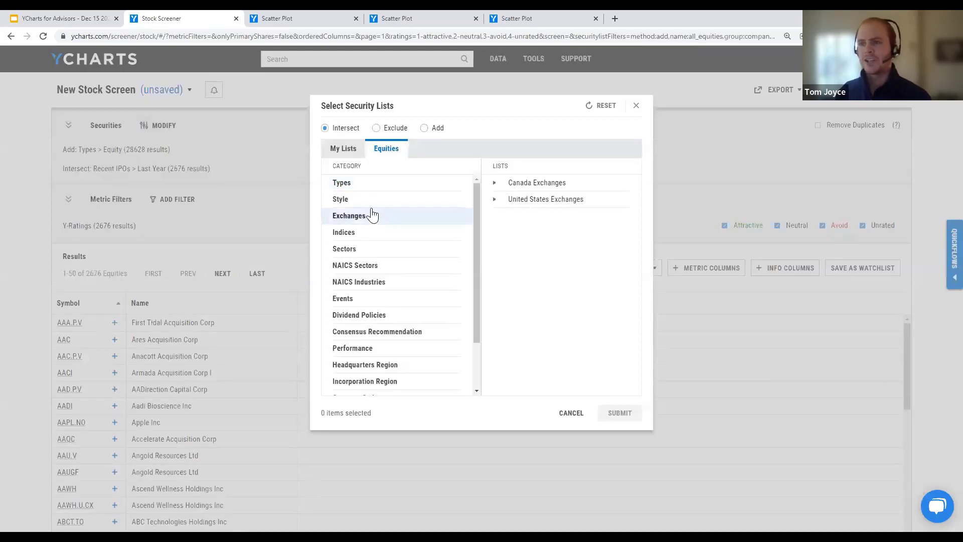
{"action": "left_click", "coordinate": [546, 203]}
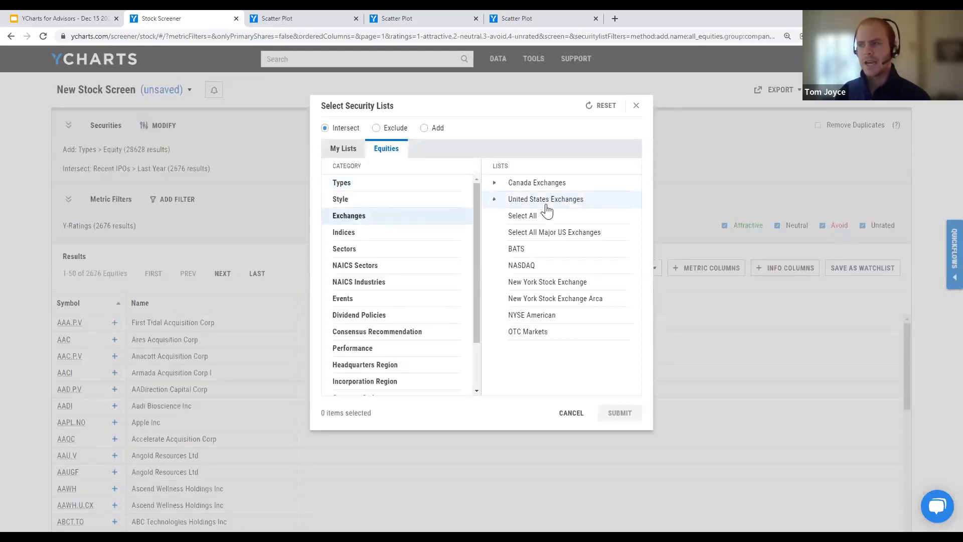
{"action": "left_click", "coordinate": [551, 240]}
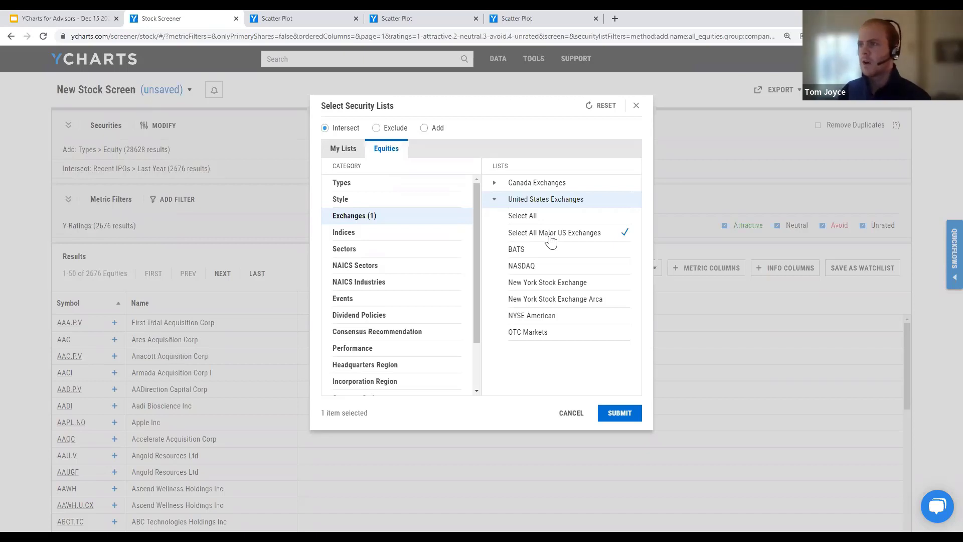
{"action": "left_click", "coordinate": [541, 185]}
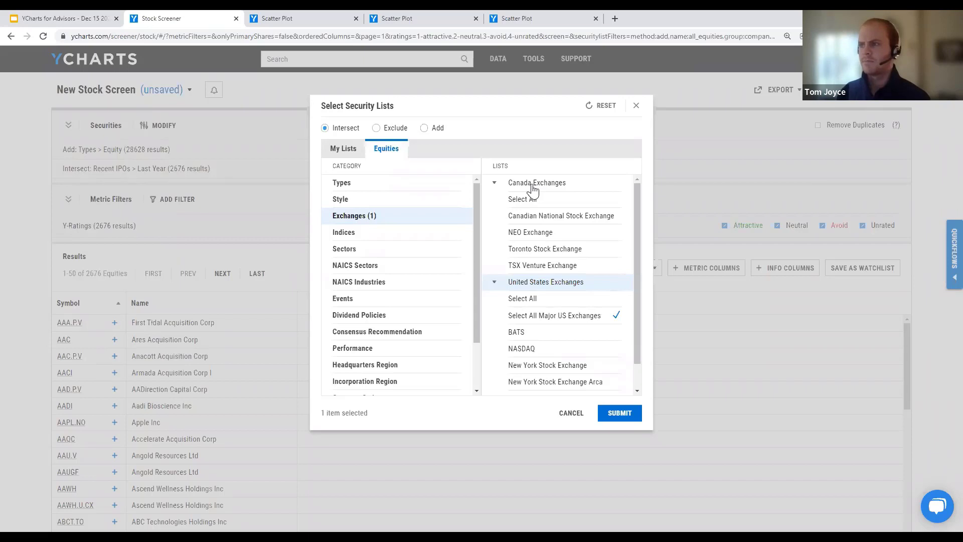
{"action": "left_click", "coordinate": [532, 186]}
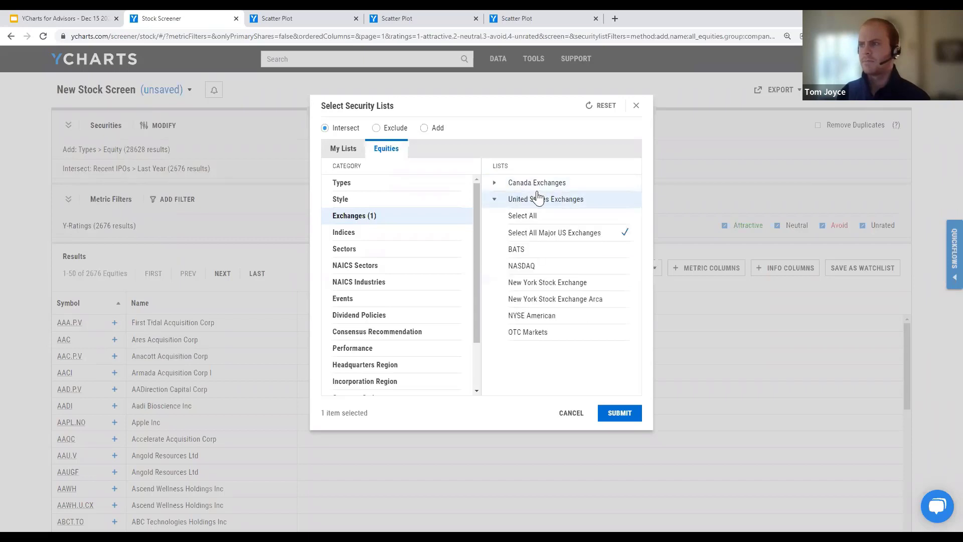
{"action": "left_click", "coordinate": [620, 413]}
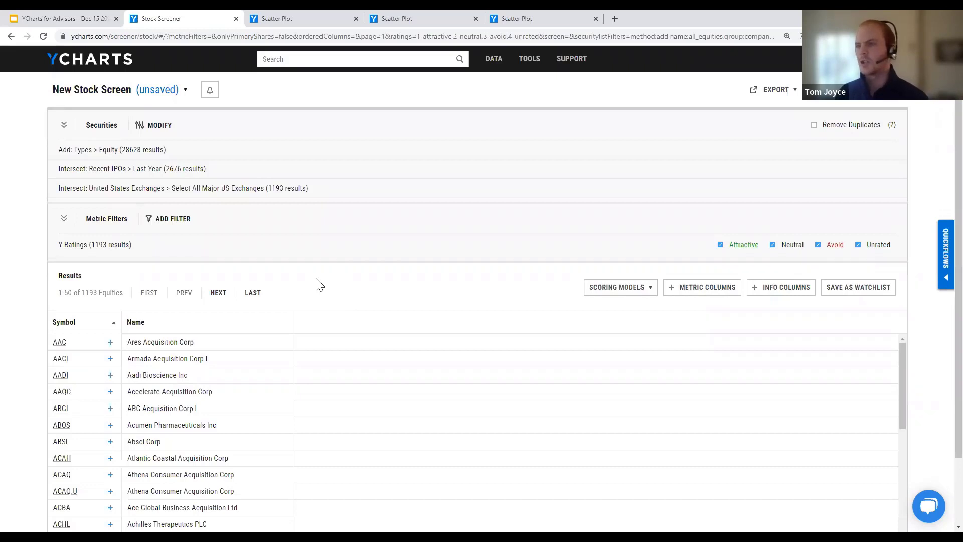
Step: Add a Rank filter on Annualized All Time Total Returns (Daily), searched as 'all time ann total returns daily'
{"action": "left_click", "coordinate": [170, 221]}
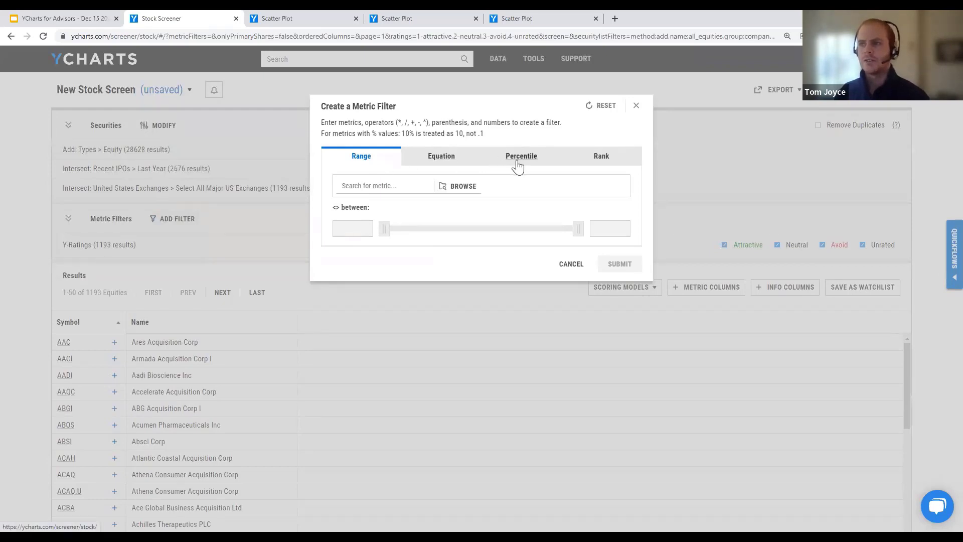
{"action": "left_click", "coordinate": [598, 162]}
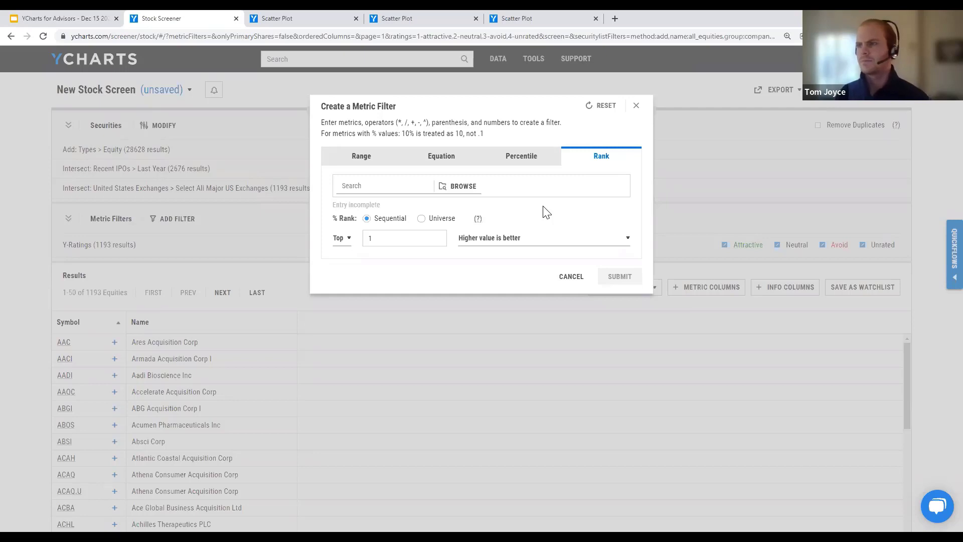
{"action": "left_click", "coordinate": [337, 193]}
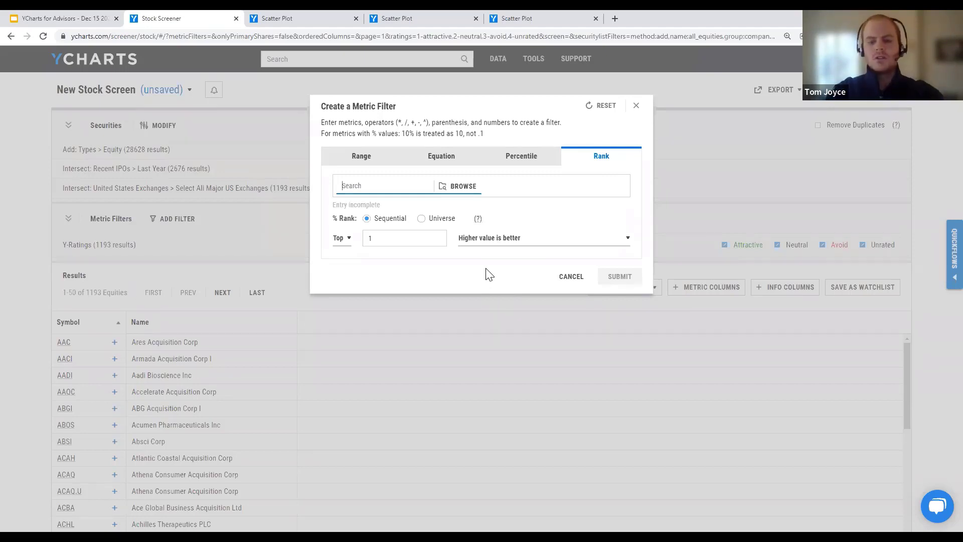
{"action": "type", "text": "all time"}
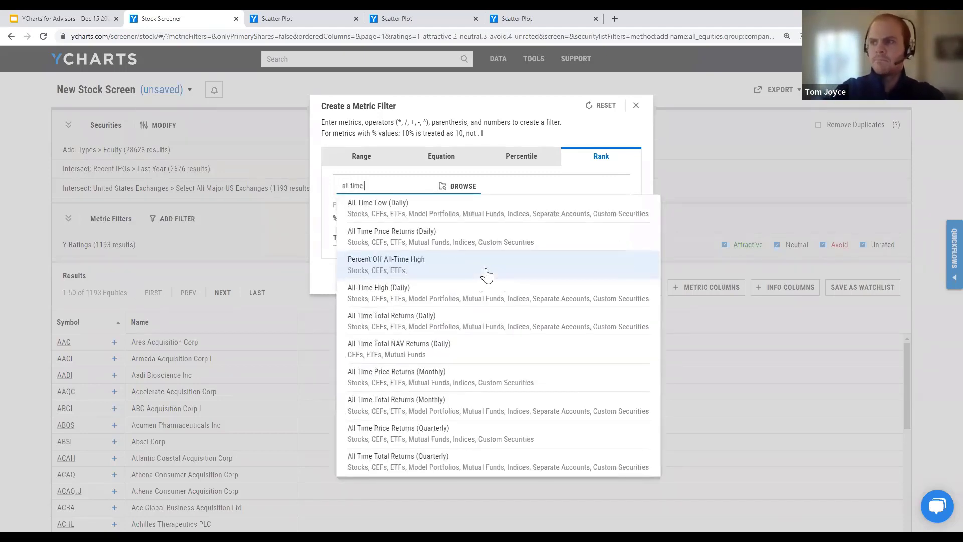
{"action": "type", "text": " ann total"}
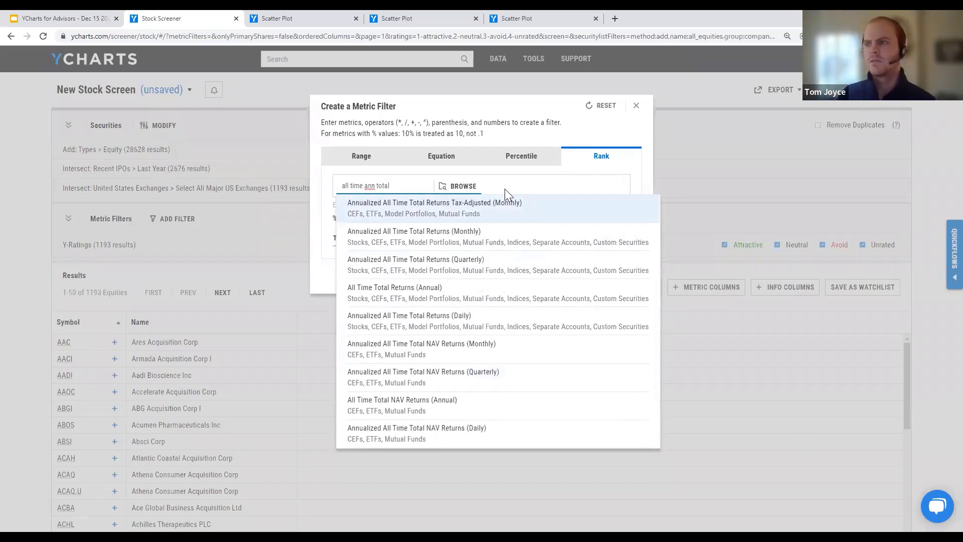
{"action": "type", "text": "ret"}
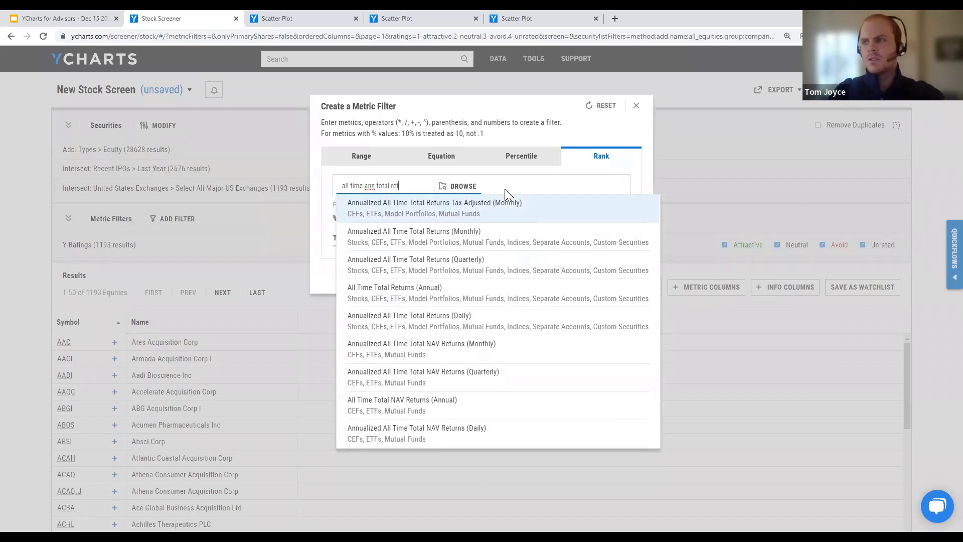
{"action": "type", "text": "urns daily"}
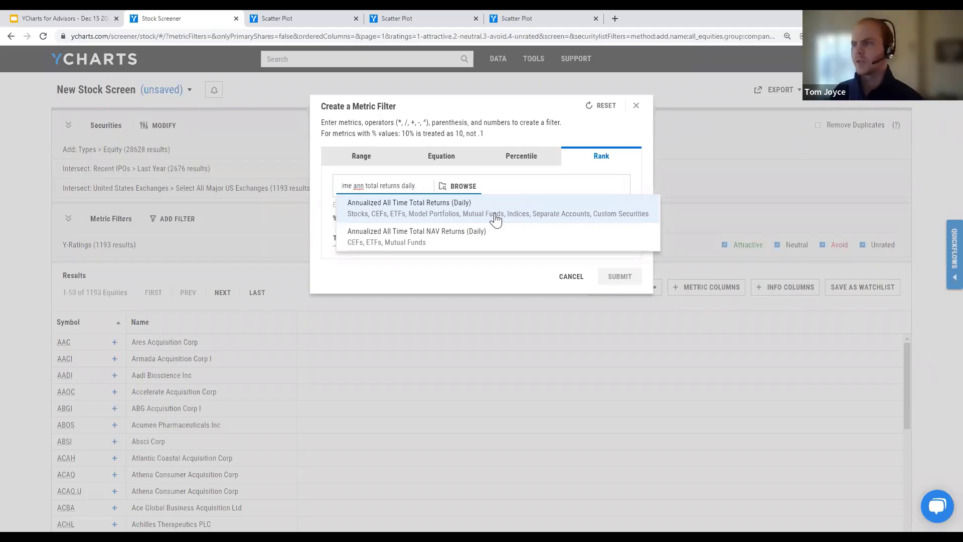
{"action": "left_click", "coordinate": [490, 215]}
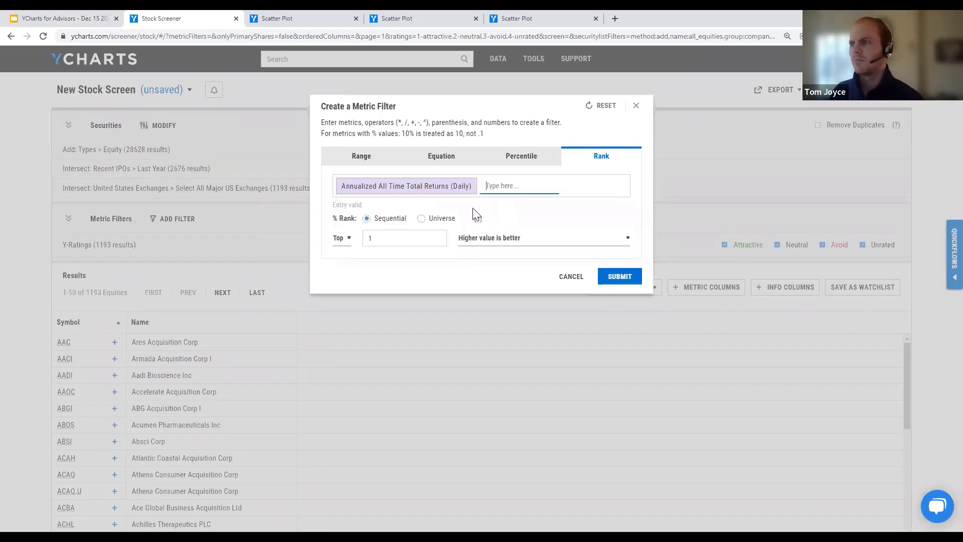
Step: Change the rank filter's Top count from 1 to 50
{"action": "left_click", "coordinate": [392, 241]}
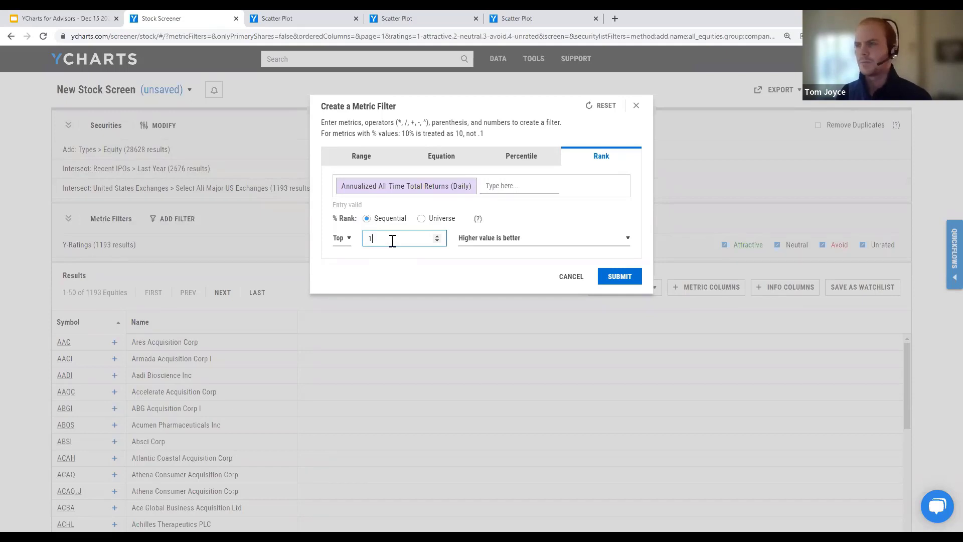
{"action": "key", "text": "BackSpace"}
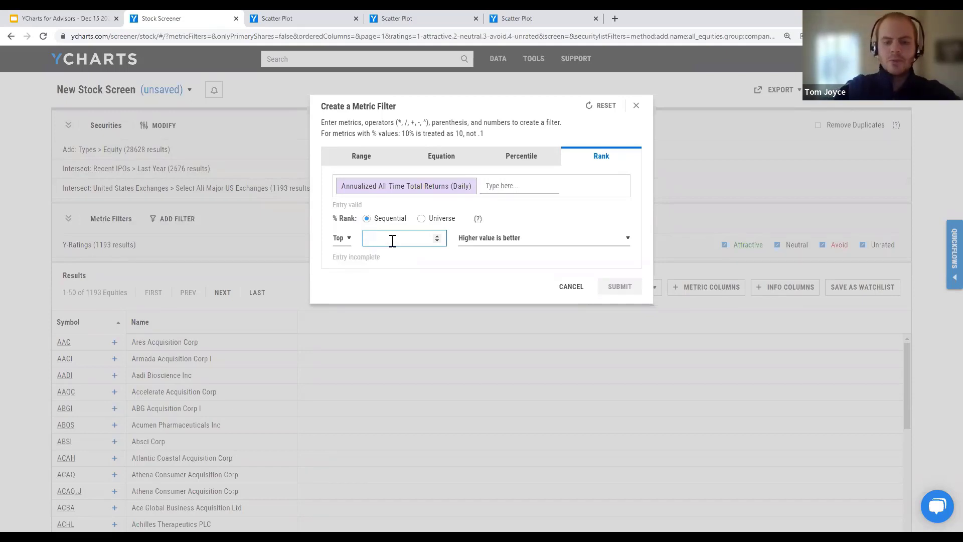
{"action": "type", "text": "50"}
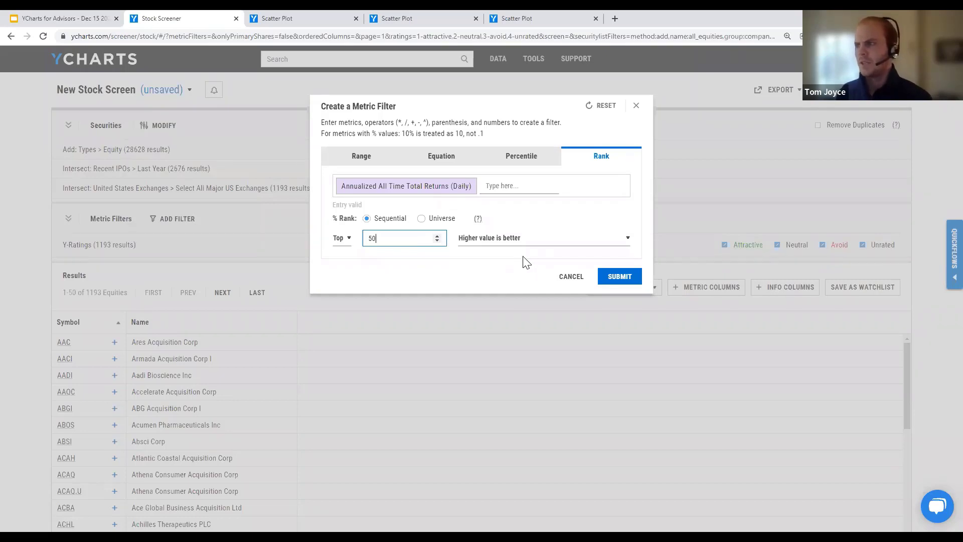
Step: Submit the Top 50 rank filter, narrowing the screen to 50 equities
{"action": "left_click", "coordinate": [611, 282]}
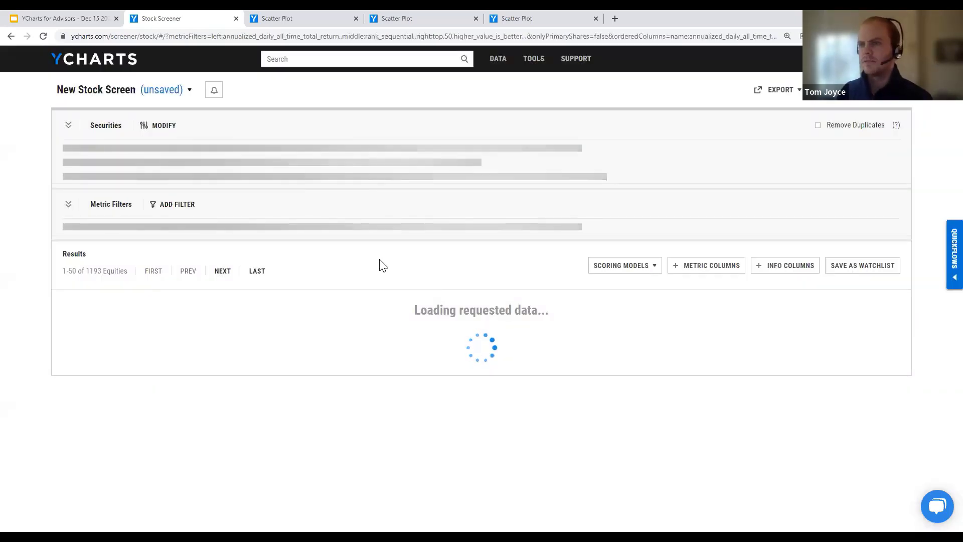
{"action": "scroll", "coordinate": [383, 264], "scroll_direction": "down", "scroll_amount": 2}
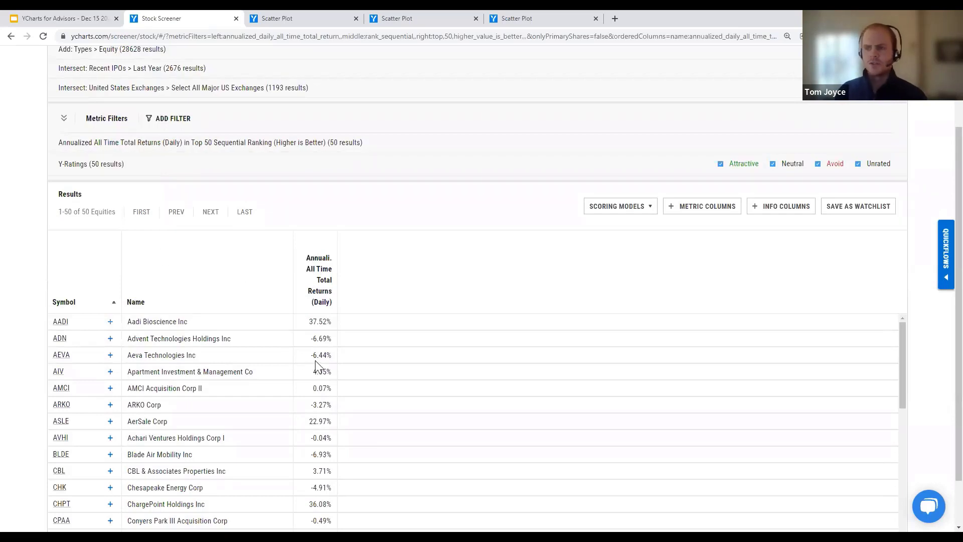
{"action": "scroll", "coordinate": [320, 362], "scroll_direction": "down", "scroll_amount": 3}
{"action": "scroll", "coordinate": [319, 362], "scroll_direction": "up", "scroll_amount": 3}
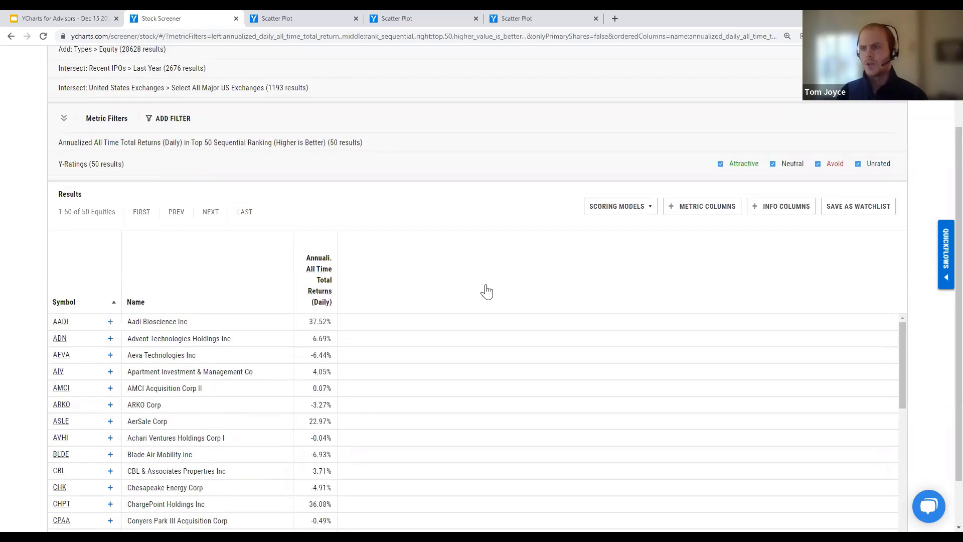
Step: Sort results by Annualized All Time Total Returns, highest first, with 712.3% on top
{"action": "left_click", "coordinate": [317, 295]}
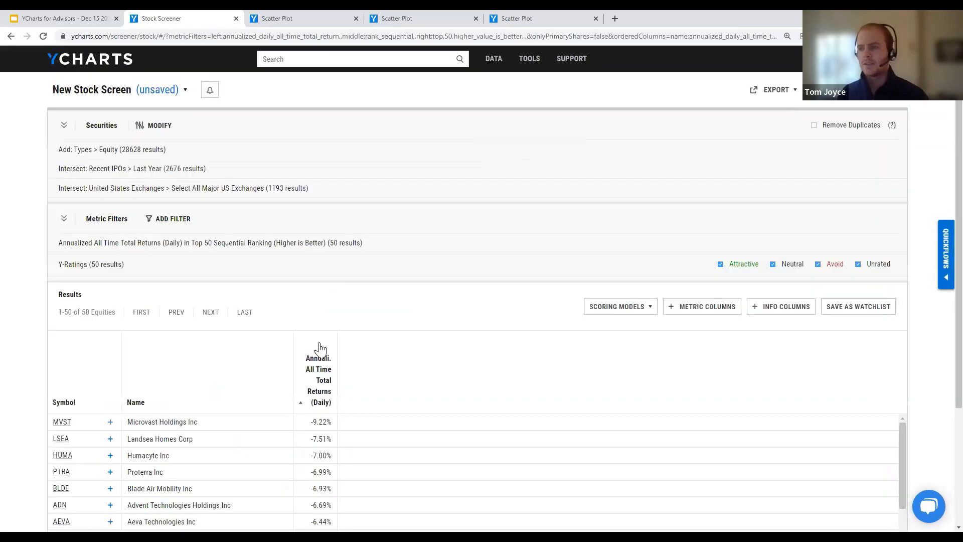
{"action": "left_click", "coordinate": [314, 386]}
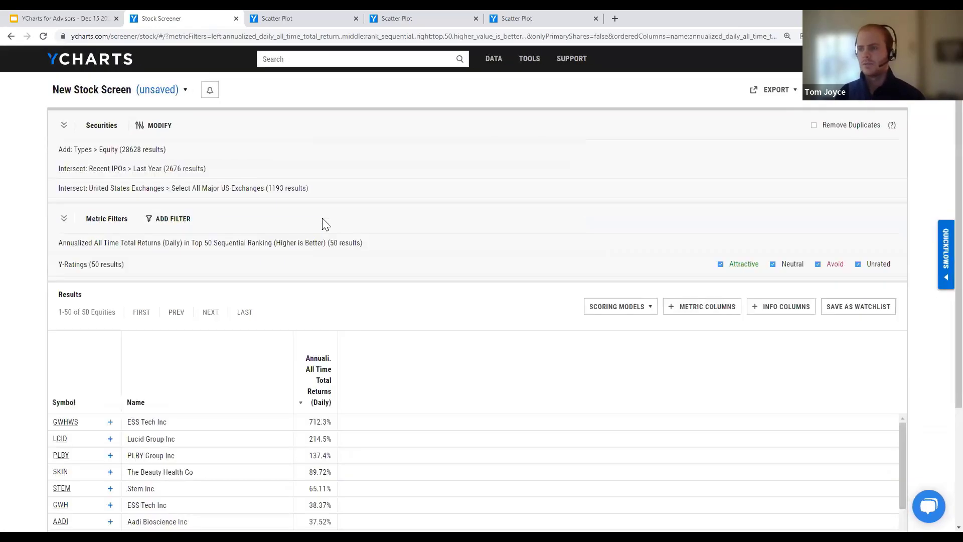
{"action": "scroll", "coordinate": [331, 216], "scroll_direction": "down", "scroll_amount": 3}
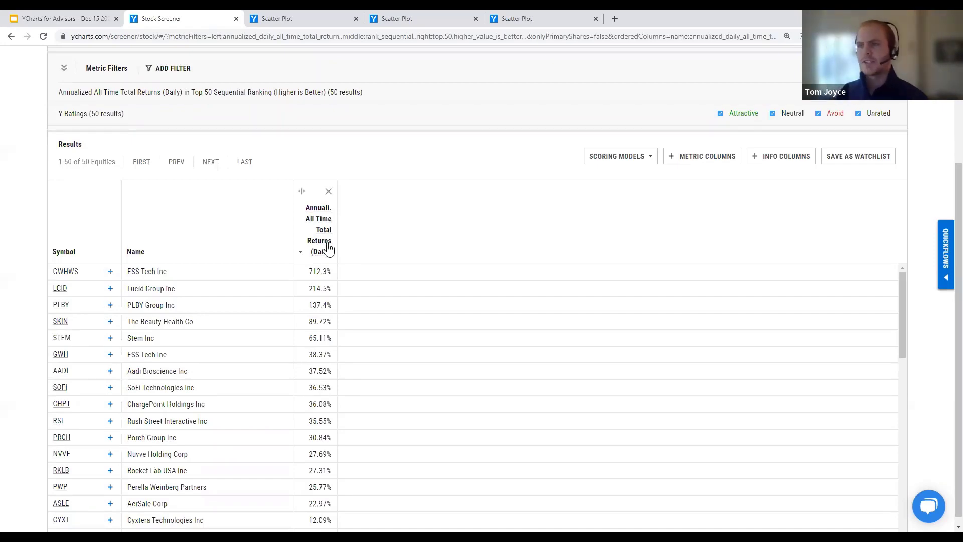
{"action": "scroll", "coordinate": [329, 249], "scroll_direction": "up", "scroll_amount": 2}
{"action": "left_click", "coordinate": [326, 359]}
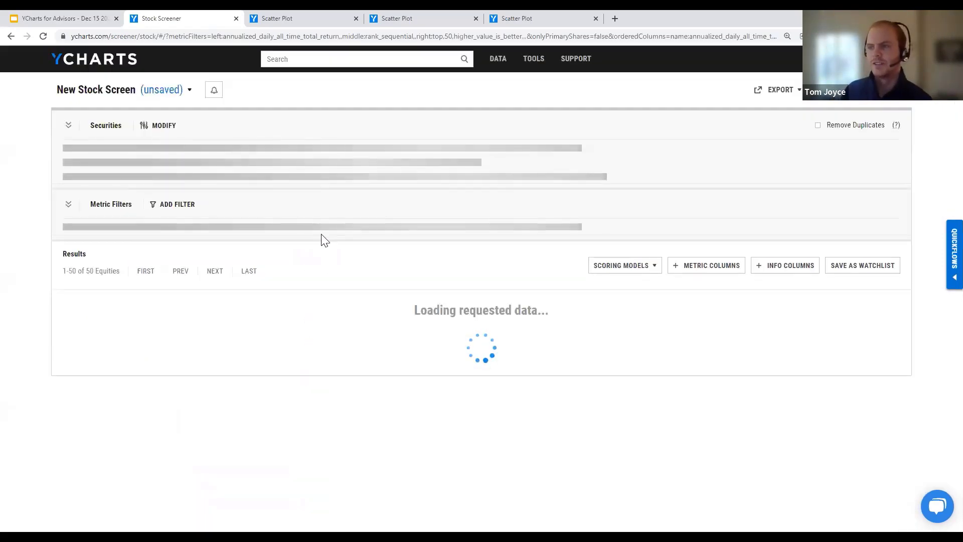
{"action": "scroll", "coordinate": [322, 234], "scroll_direction": "down", "scroll_amount": 3}
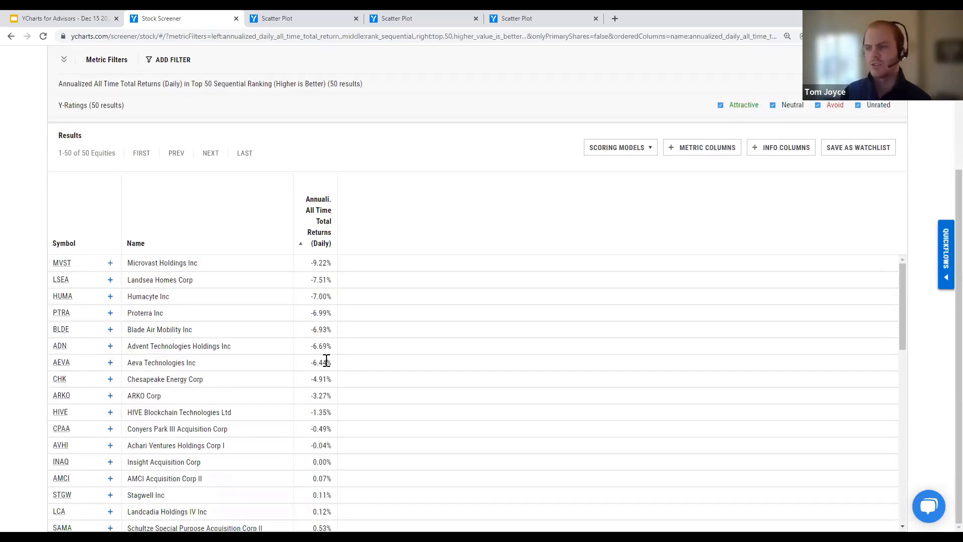
{"action": "scroll", "coordinate": [326, 360], "scroll_direction": "up", "scroll_amount": 5}
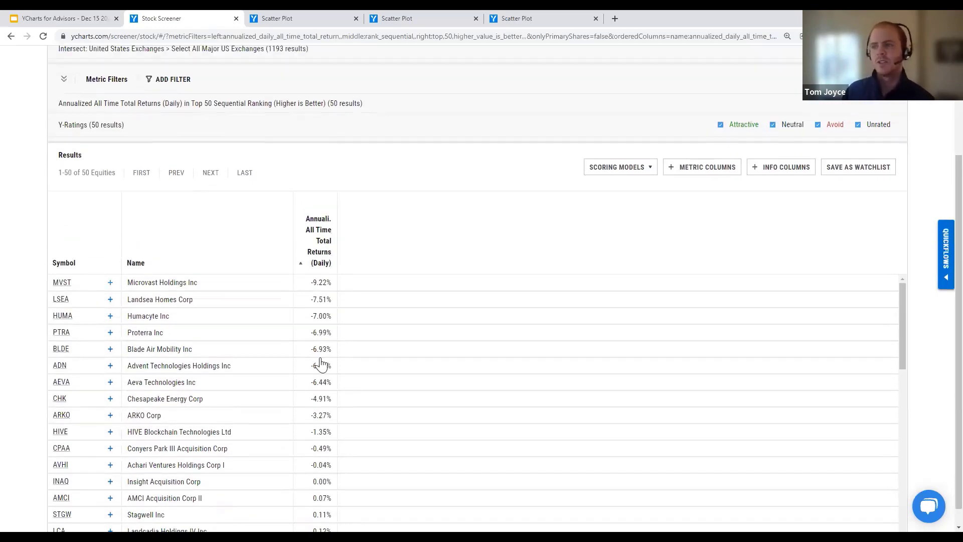
{"action": "left_click", "coordinate": [319, 375]}
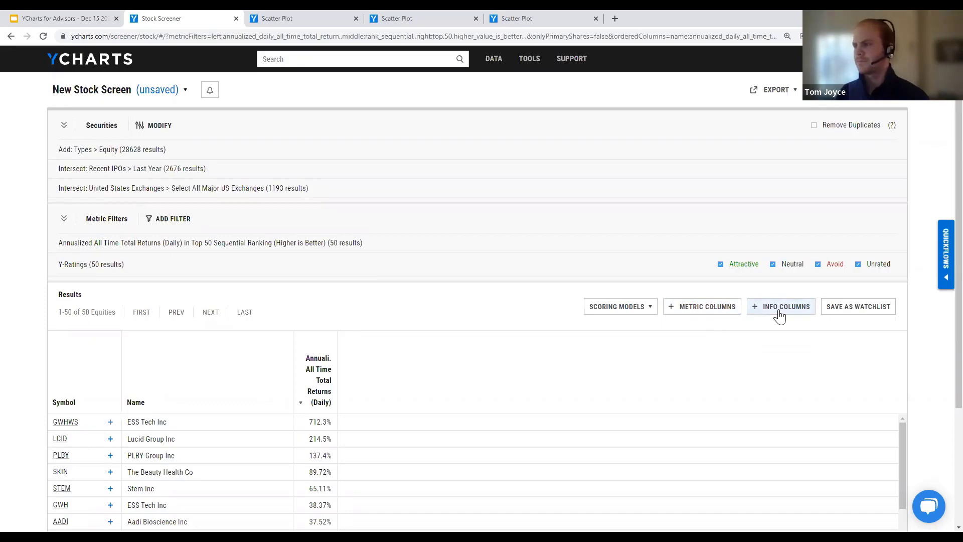
Step: Pick Market Cap from the Metric Columns search
{"action": "left_click", "coordinate": [701, 307]}
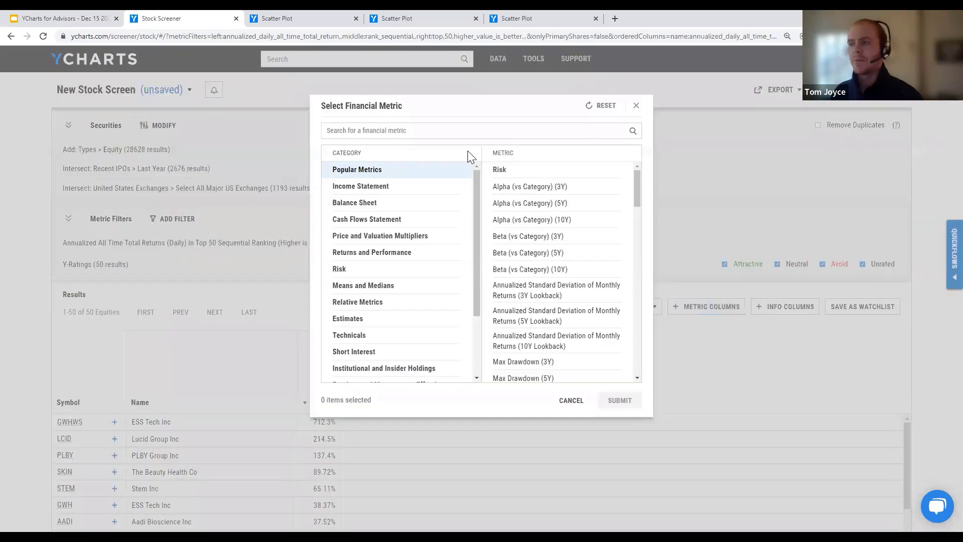
{"action": "left_click", "coordinate": [463, 134]}
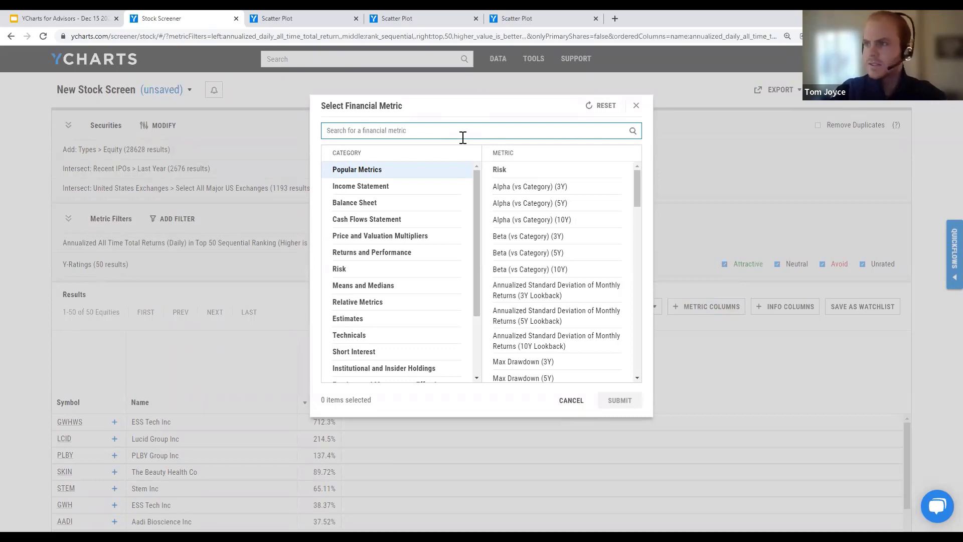
{"action": "type", "text": "market cap"}
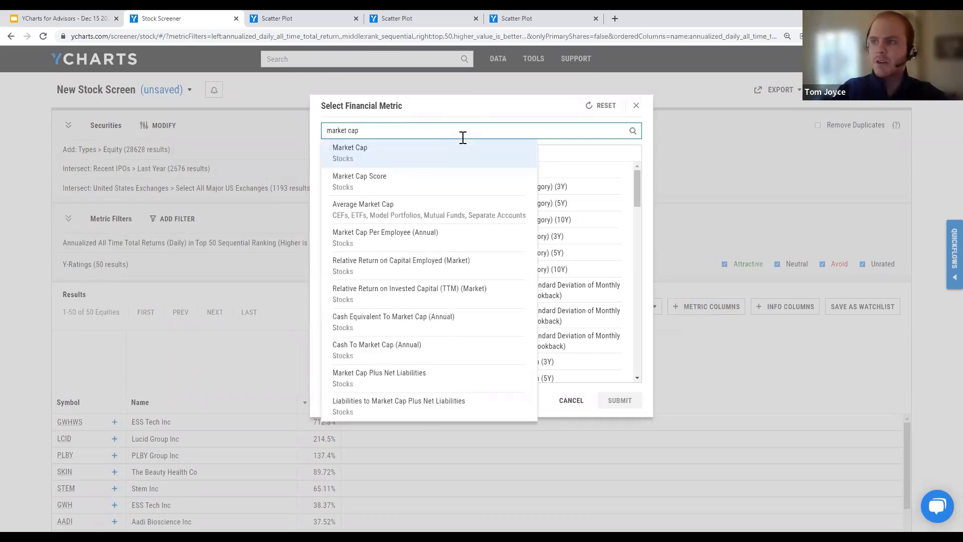
{"action": "key", "text": "Return"}
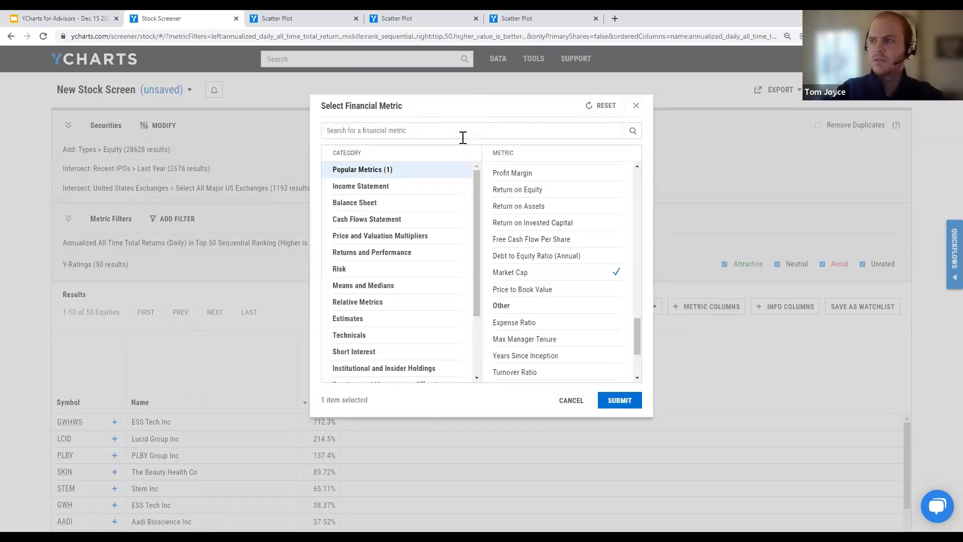
Step: Add Net Income (Quarterly) too and submit both as result columns
{"action": "right_click", "coordinate": [462, 137]}
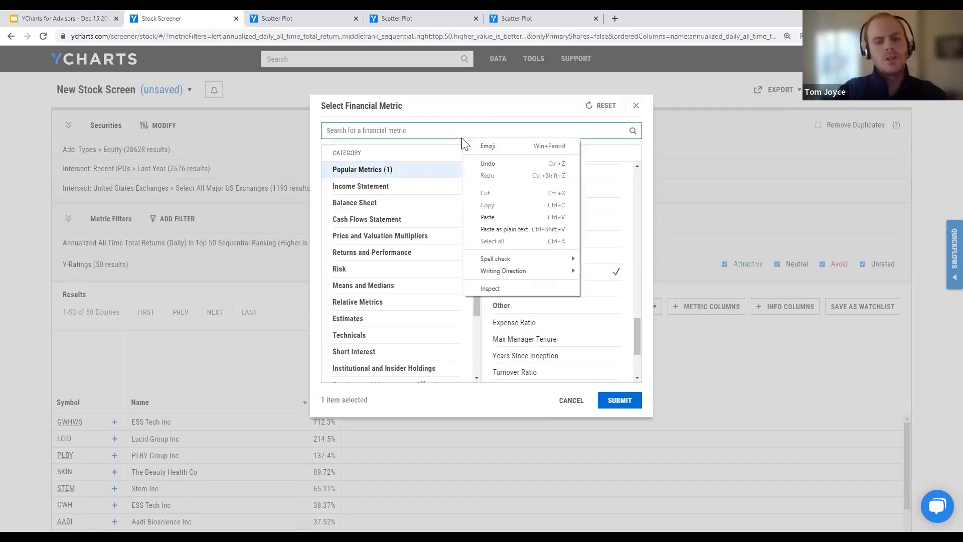
{"action": "type", "text": "net"}
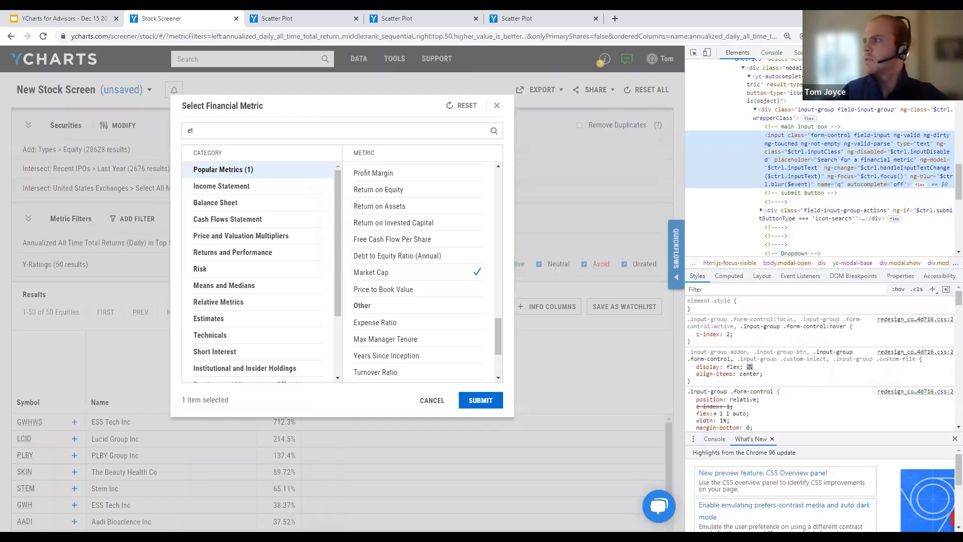
{"action": "key", "text": "F12"}
{"action": "left_click_drag", "start_coordinate": [348, 128], "coordinate": [314, 138]}
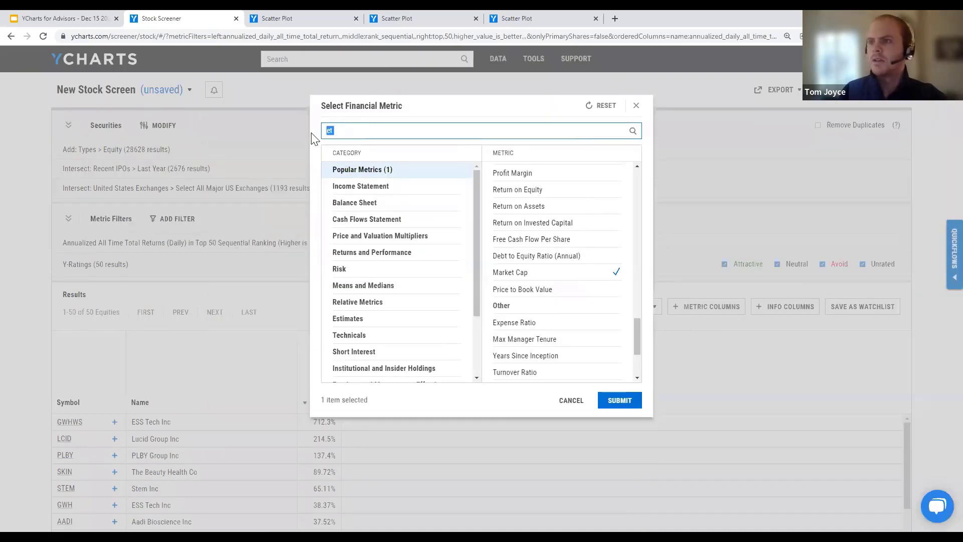
{"action": "type", "text": "net income"}
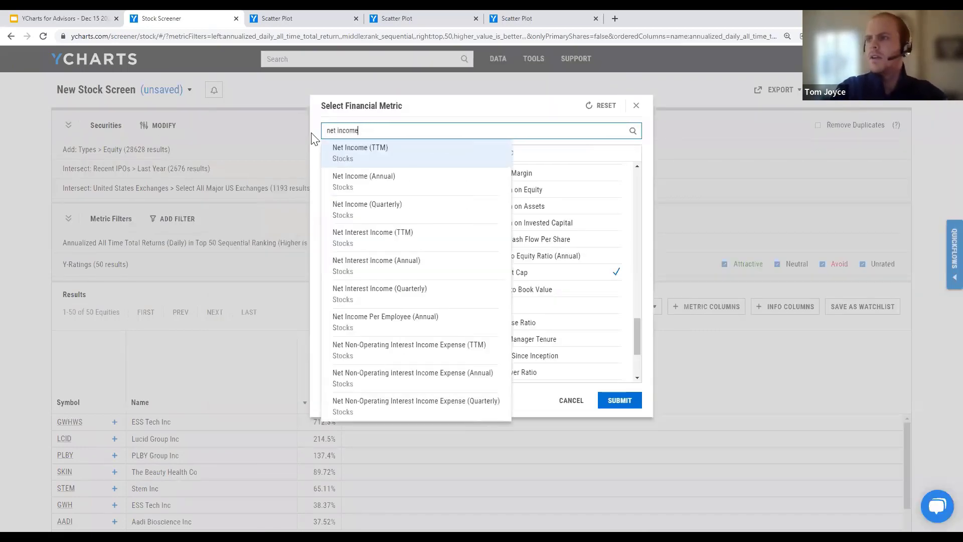
{"action": "type", "text": " q"}
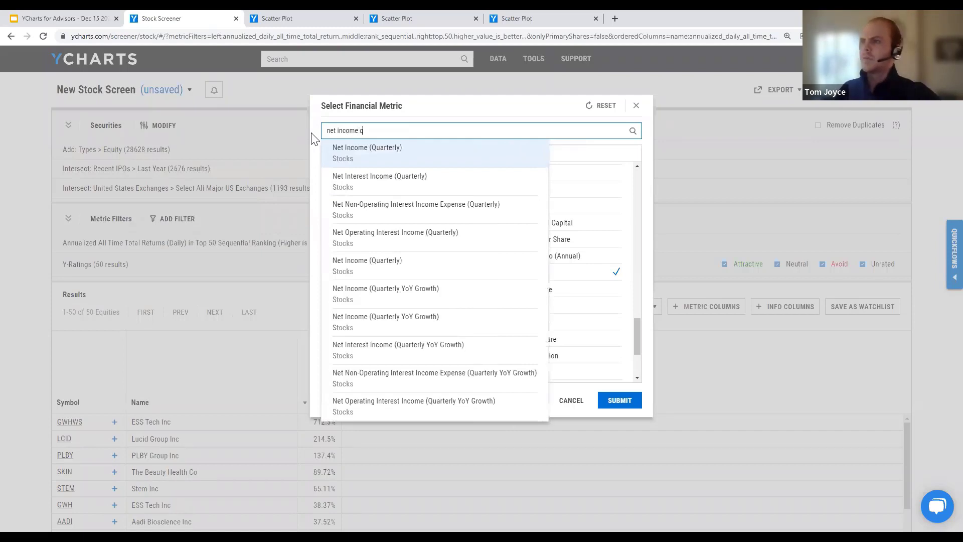
{"action": "left_click", "coordinate": [341, 151]}
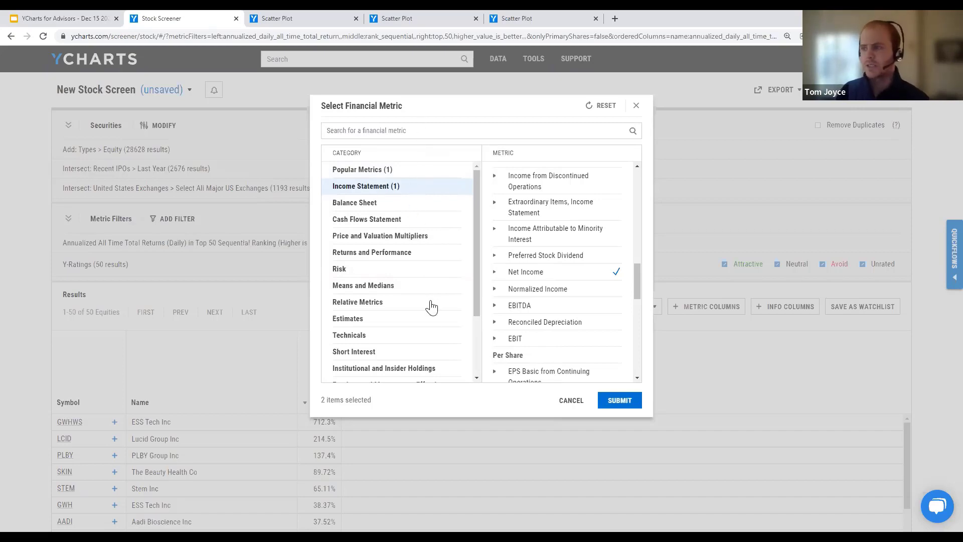
{"action": "scroll", "coordinate": [431, 307], "scroll_direction": "down", "scroll_amount": 3}
{"action": "scroll", "coordinate": [432, 333], "scroll_direction": "up", "scroll_amount": 3}
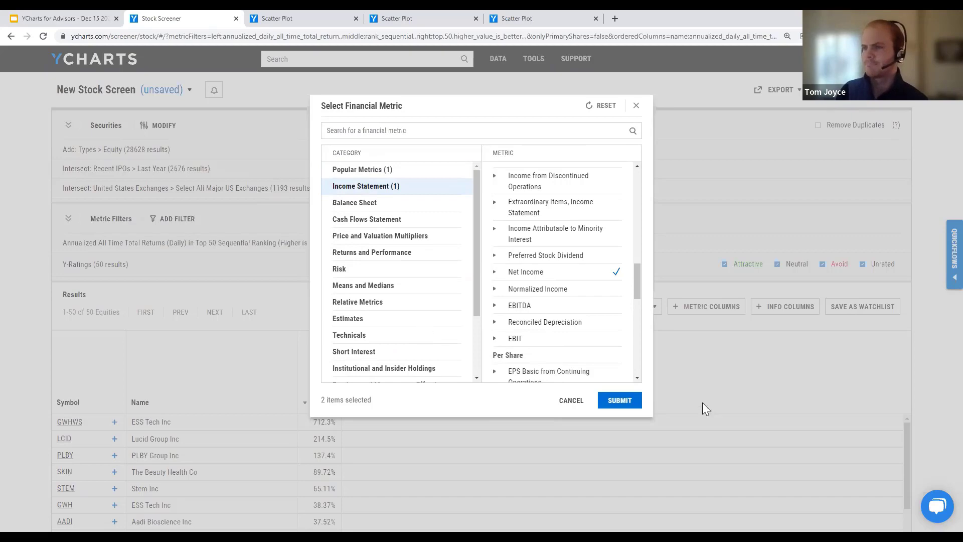
{"action": "left_click", "coordinate": [622, 398]}
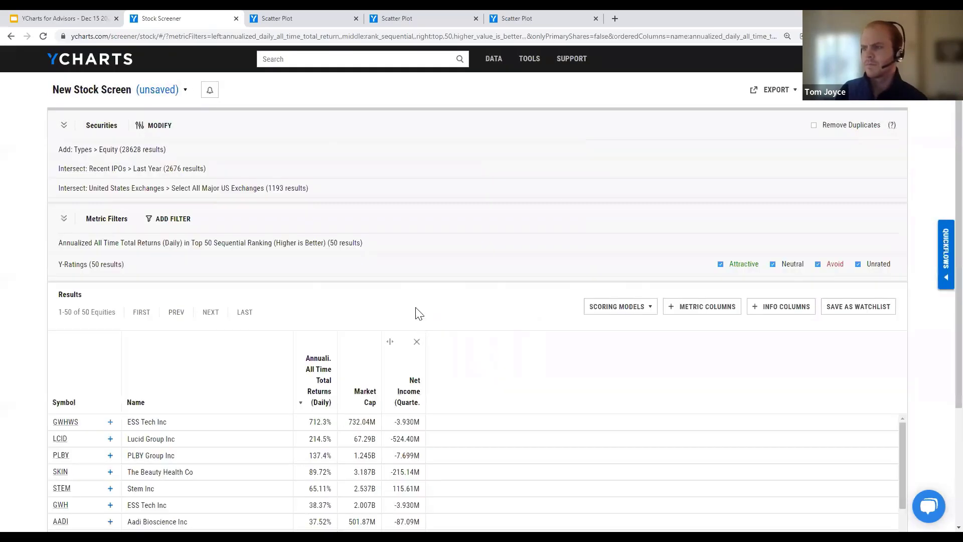
Step: Scroll down the 50-equity results showing Market Cap and quarterly Net Income
{"action": "scroll", "coordinate": [415, 312], "scroll_direction": "down", "scroll_amount": 3}
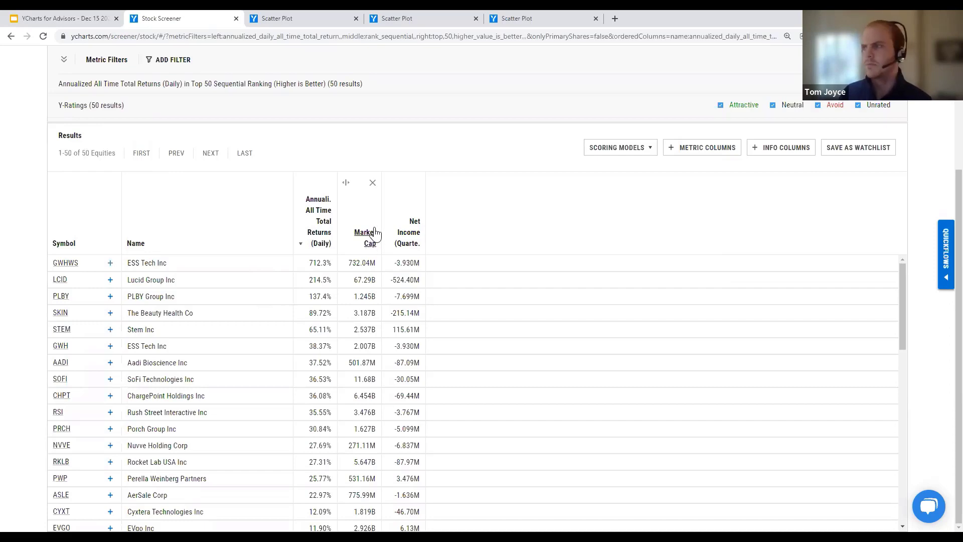
Step: Search the info fields for 'ipo date' and add IPO Date as a results column
{"action": "left_click", "coordinate": [783, 148]}
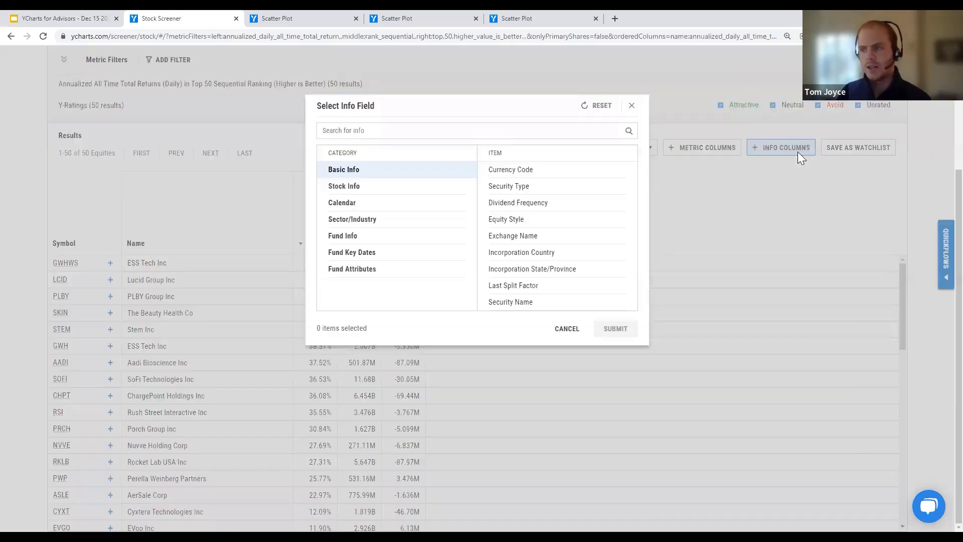
{"action": "left_click", "coordinate": [473, 130]}
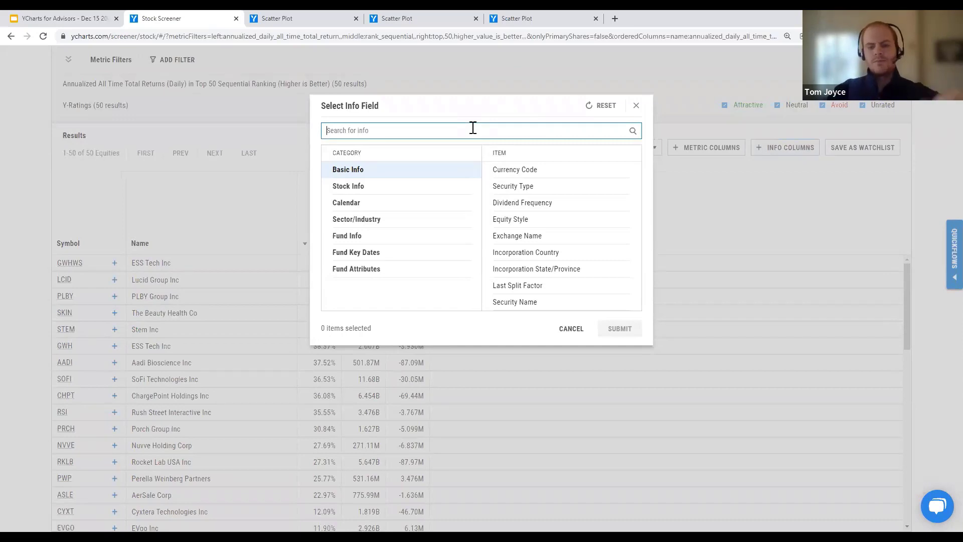
{"action": "type", "text": "ipo date"}
{"action": "key", "text": "Return"}
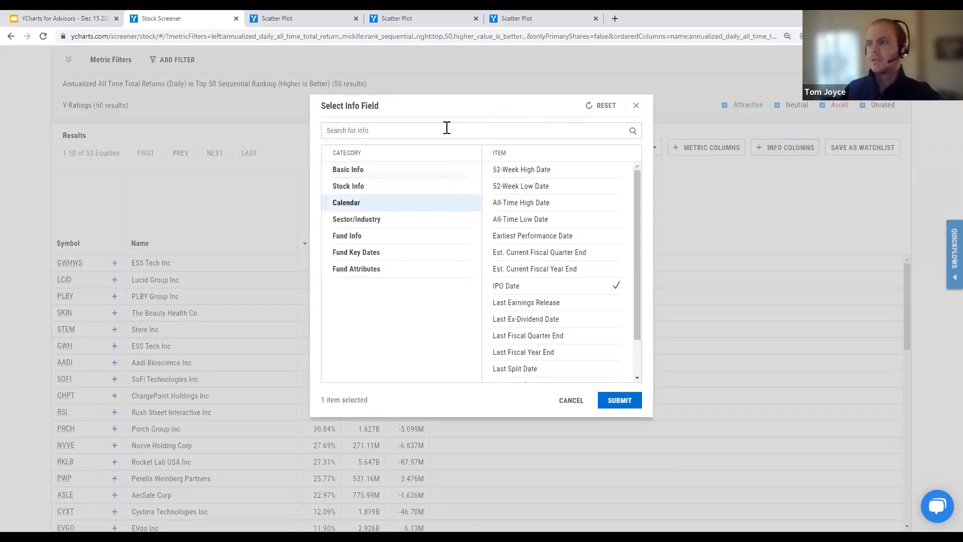
{"action": "left_click", "coordinate": [637, 404]}
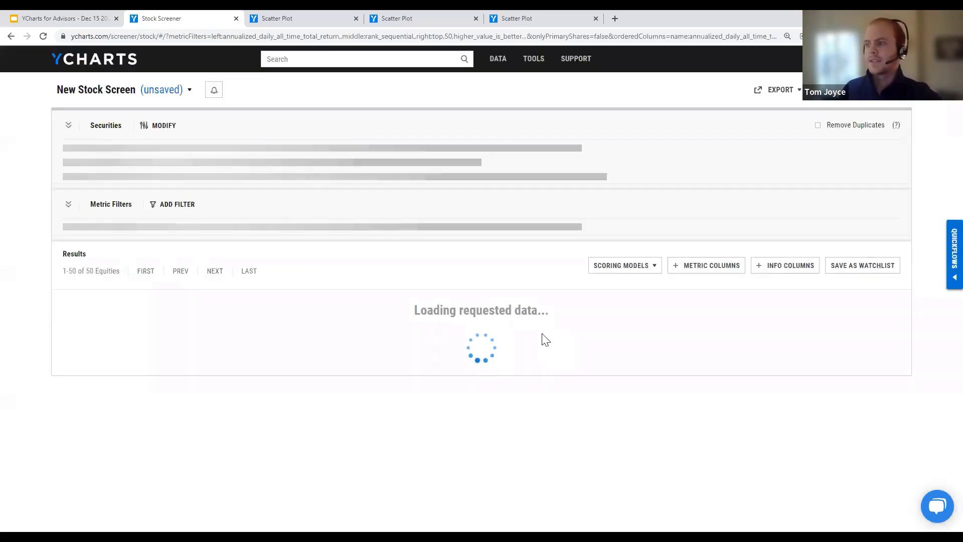
{"action": "scroll", "coordinate": [503, 281], "scroll_direction": "down", "scroll_amount": 6}
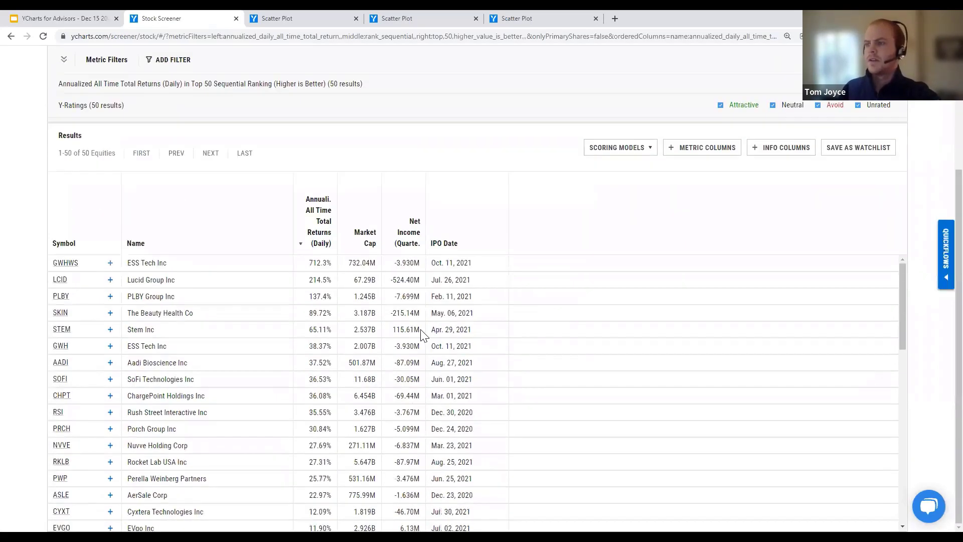
Step: Review the recent-IPO results, then open the 'New Stock Screen (unsaved)' title's save and open options
{"action": "scroll", "coordinate": [411, 341], "scroll_direction": "down", "scroll_amount": 6}
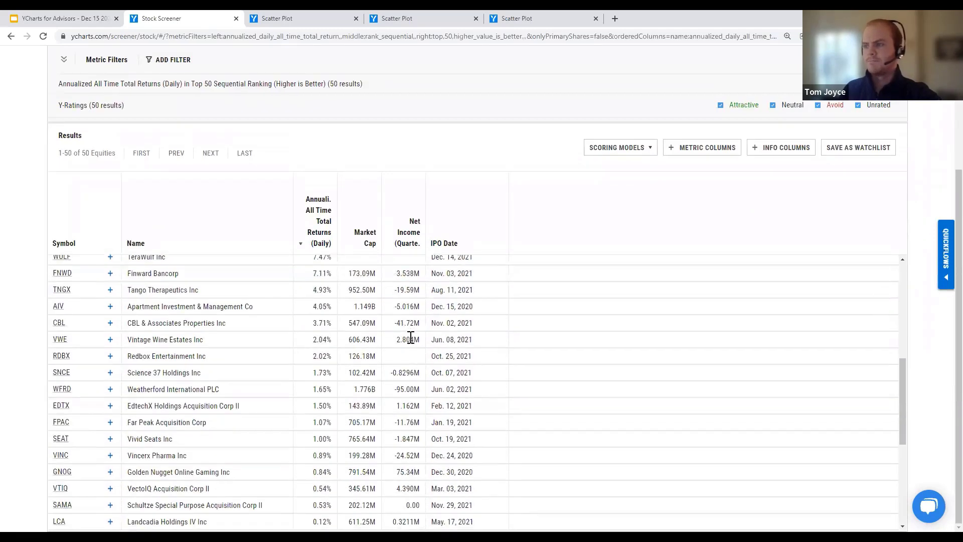
{"action": "scroll", "coordinate": [405, 360], "scroll_direction": "up", "scroll_amount": 12}
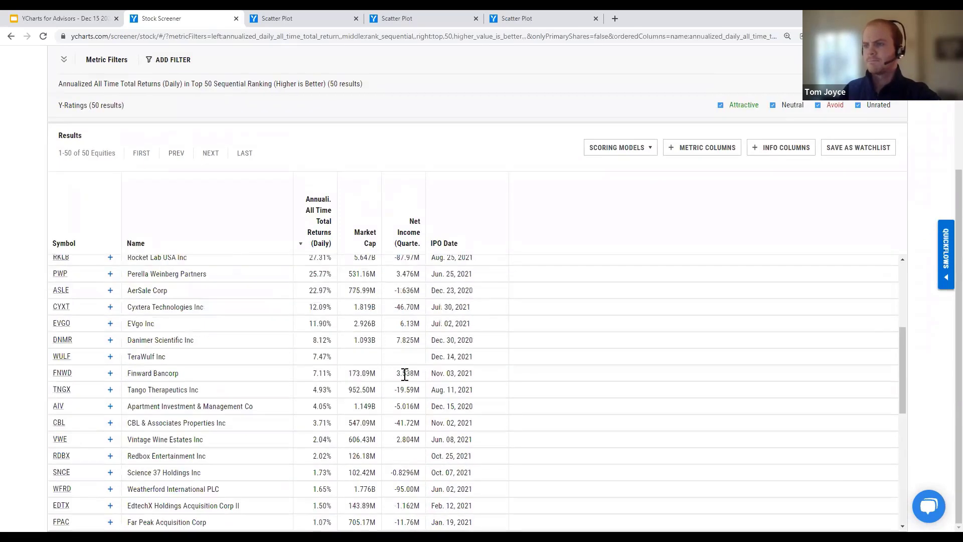
{"action": "scroll", "coordinate": [402, 399], "scroll_direction": "up", "scroll_amount": 2}
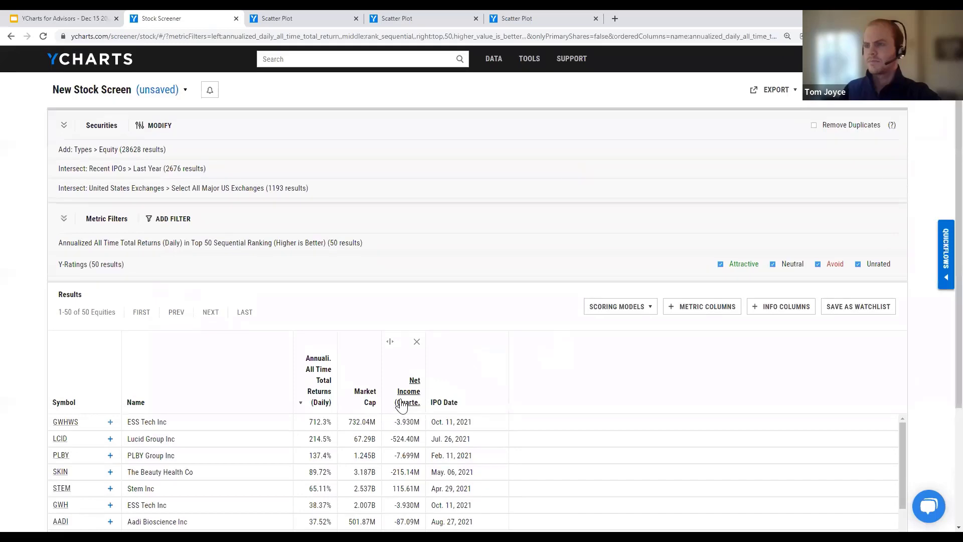
{"action": "scroll", "coordinate": [402, 265], "scroll_direction": "down", "scroll_amount": 1}
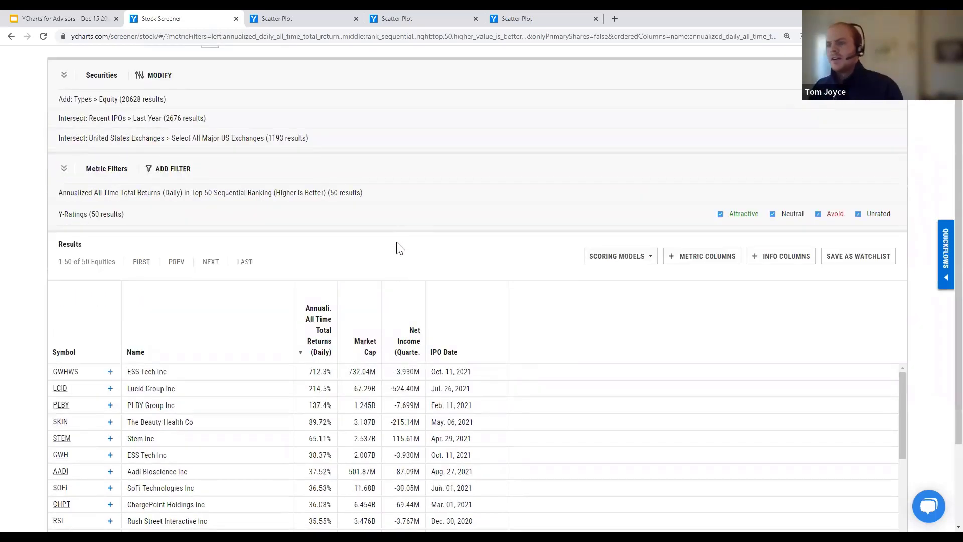
{"action": "scroll", "coordinate": [411, 247], "scroll_direction": "down", "scroll_amount": 2}
{"action": "scroll", "coordinate": [418, 247], "scroll_direction": "down", "scroll_amount": 1}
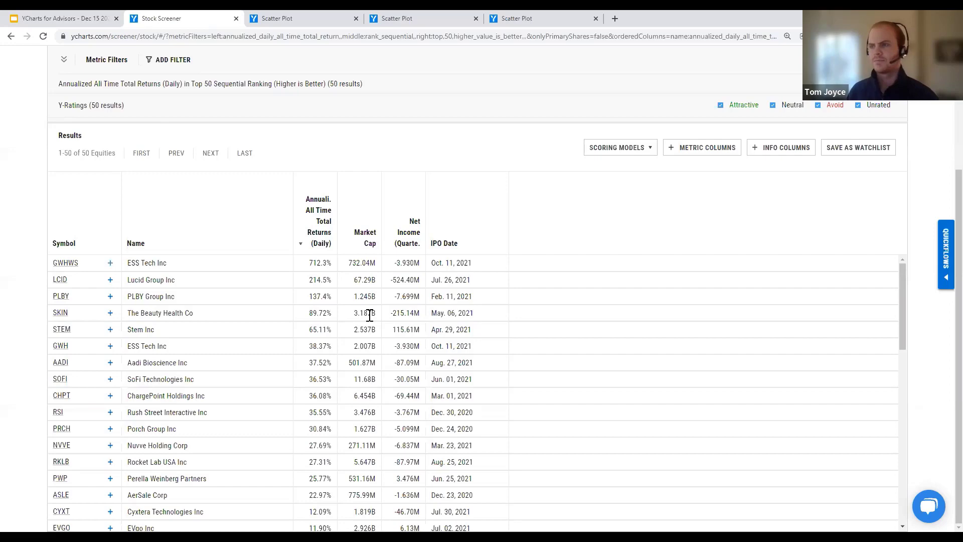
{"action": "scroll", "coordinate": [370, 315], "scroll_direction": "up", "scroll_amount": 5}
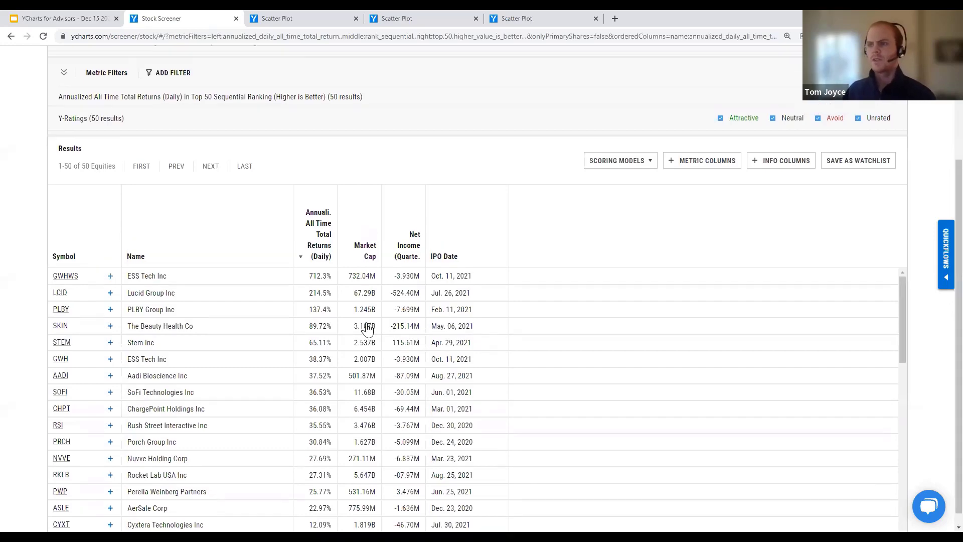
{"action": "left_click", "coordinate": [150, 91]}
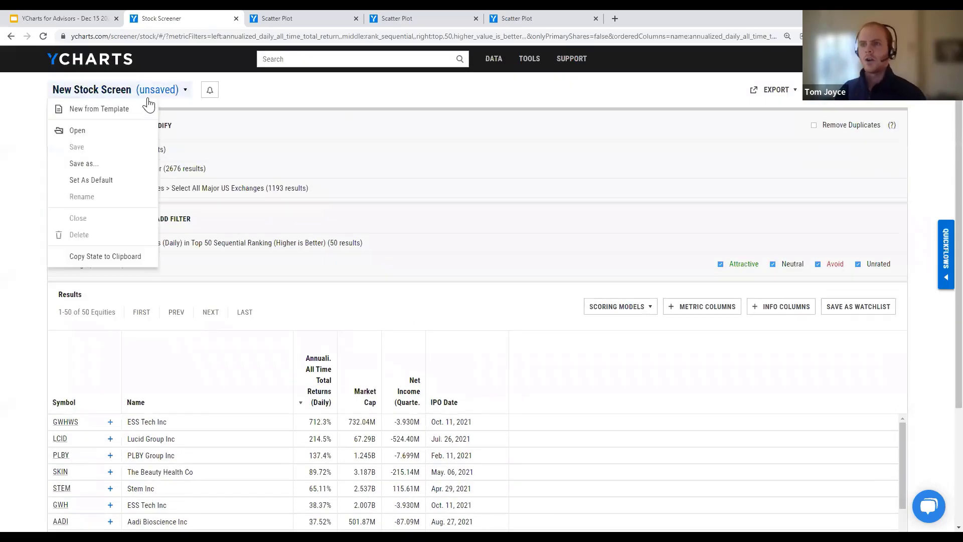
Step: Use Save as to name the screen 'IPO Performance w/ IPO Date' and save it
{"action": "left_click", "coordinate": [91, 166]}
{"action": "left_click", "coordinate": [380, 145]}
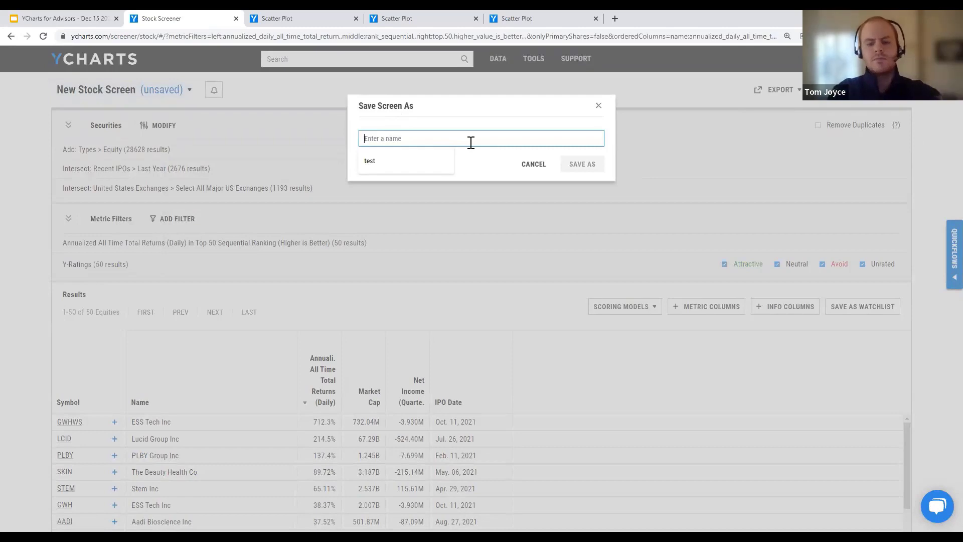
{"action": "type", "text": "I"}
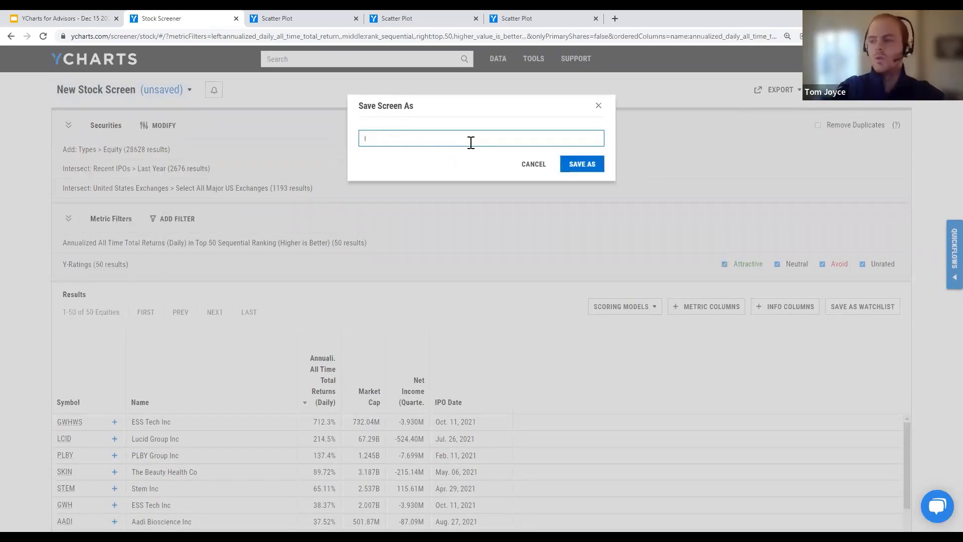
{"action": "type", "text": "PO P"}
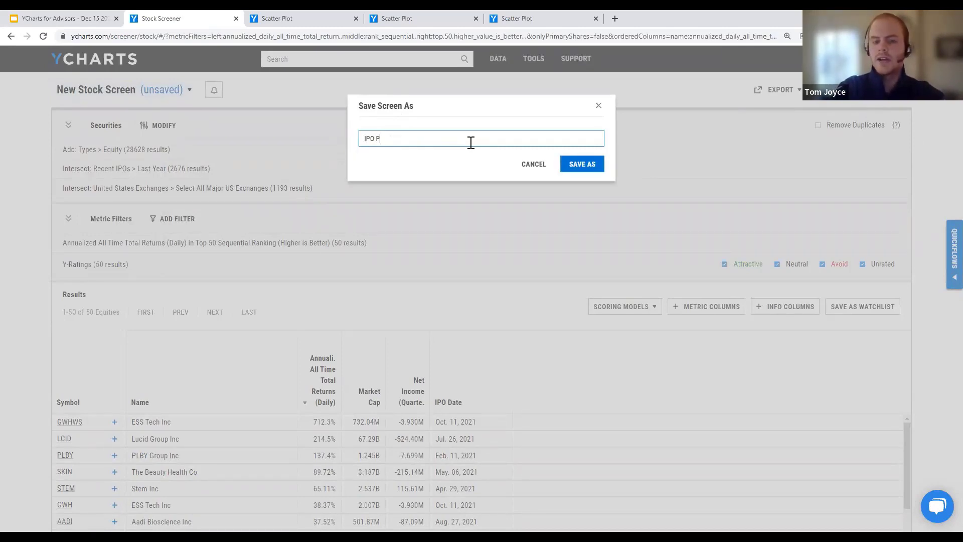
{"action": "type", "text": "erfomance"}
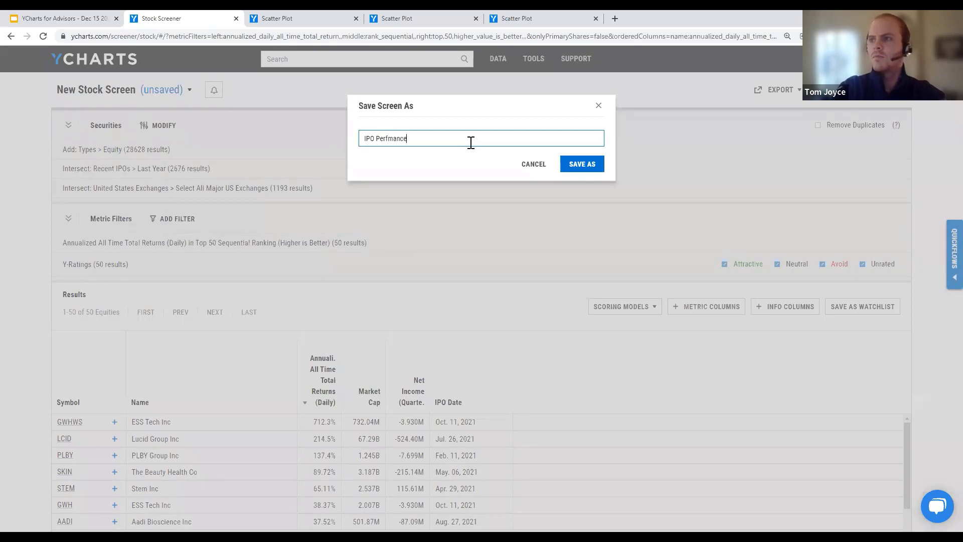
{"action": "key", "text": "BackSpace"}
{"action": "key", "text": "BackSpace"}
{"action": "key", "text": "BackSpace"}
{"action": "key", "text": "BackSpace"}
{"action": "type", "text": "rmance w/ IPO Date"}
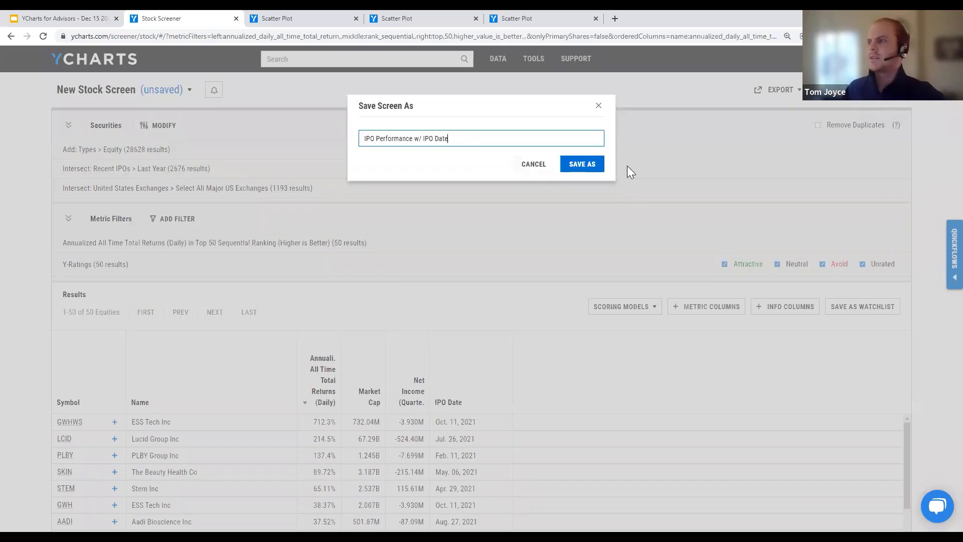
{"action": "left_click", "coordinate": [585, 166]}
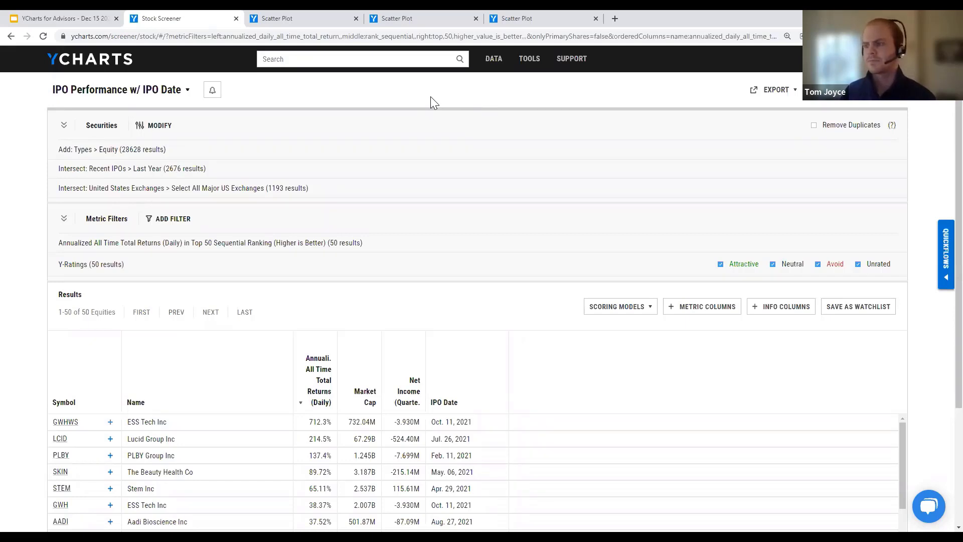
Step: Create a new scatter plot from the Tools menu and clear its default X and Y axis metrics
{"action": "mouse_move", "coordinate": [527, 63]}
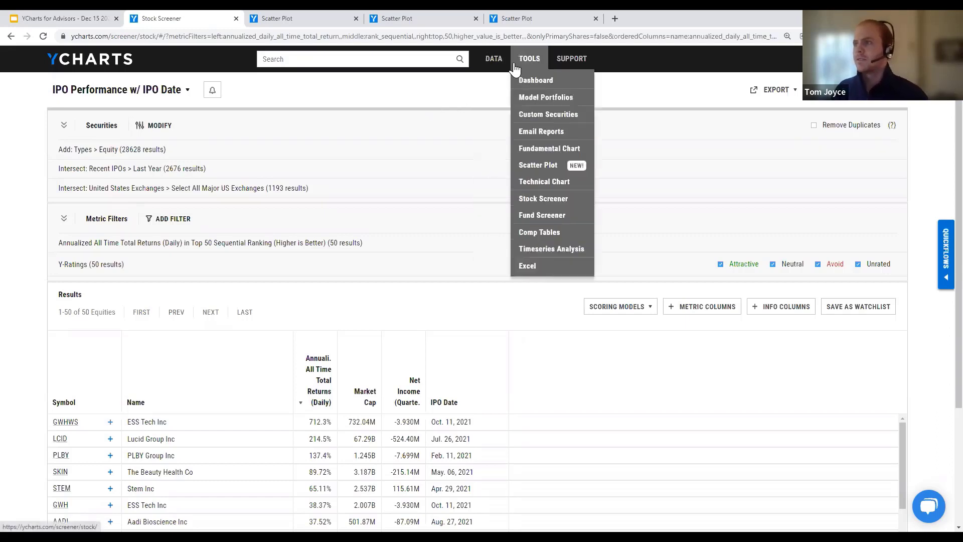
{"action": "left_click", "coordinate": [536, 170]}
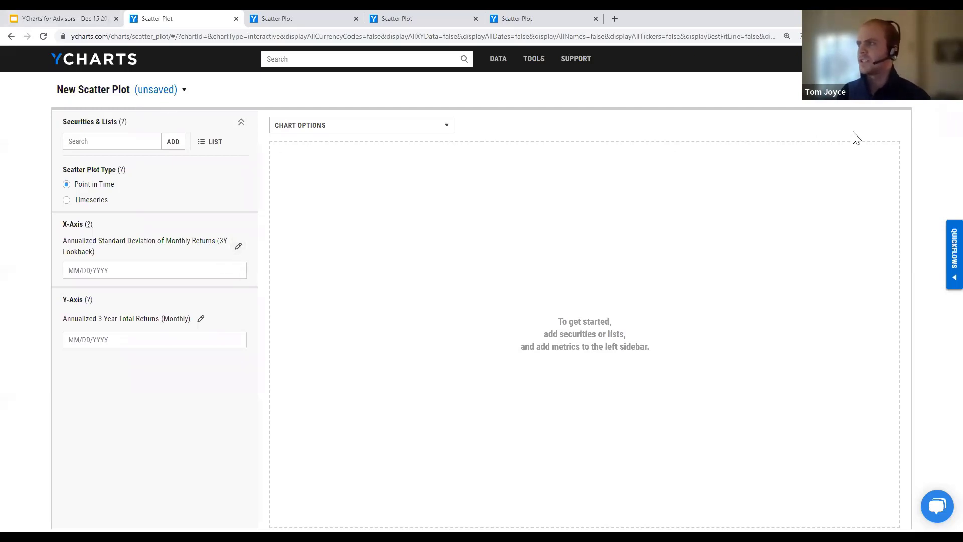
{"action": "left_click", "coordinate": [836, 91]}
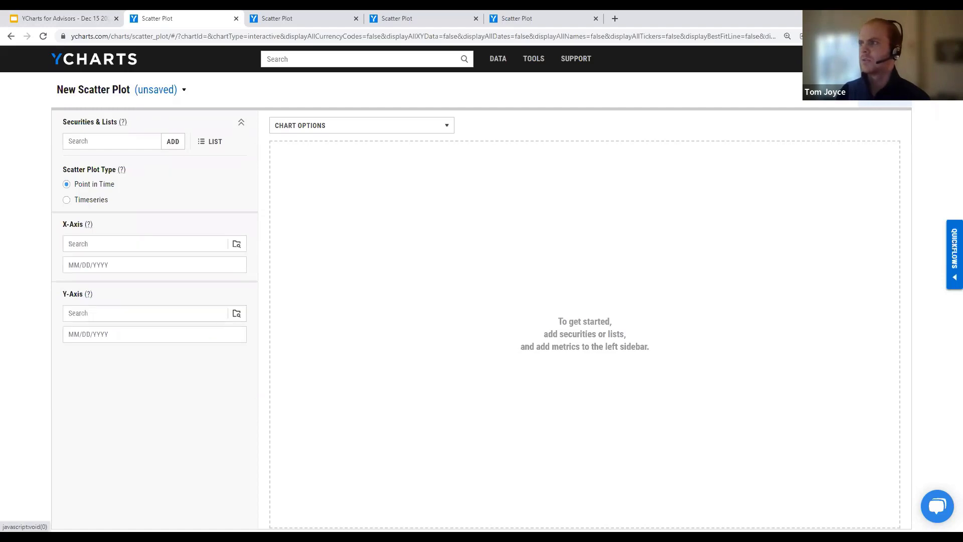
Step: Add the saved 'IPO Performance w/ IPO Date' screen from My Stock Screens as the plot's securities
{"action": "left_click", "coordinate": [207, 145]}
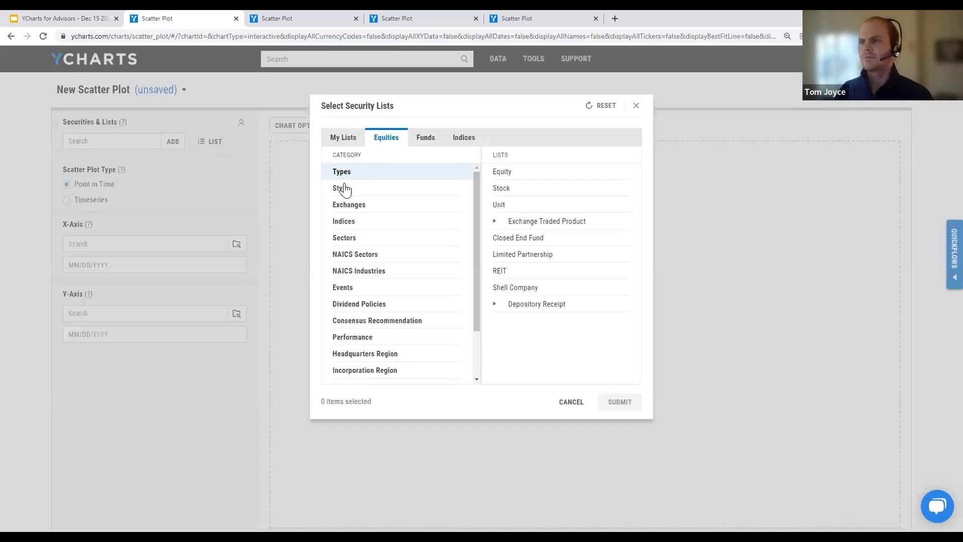
{"action": "left_click", "coordinate": [343, 142]}
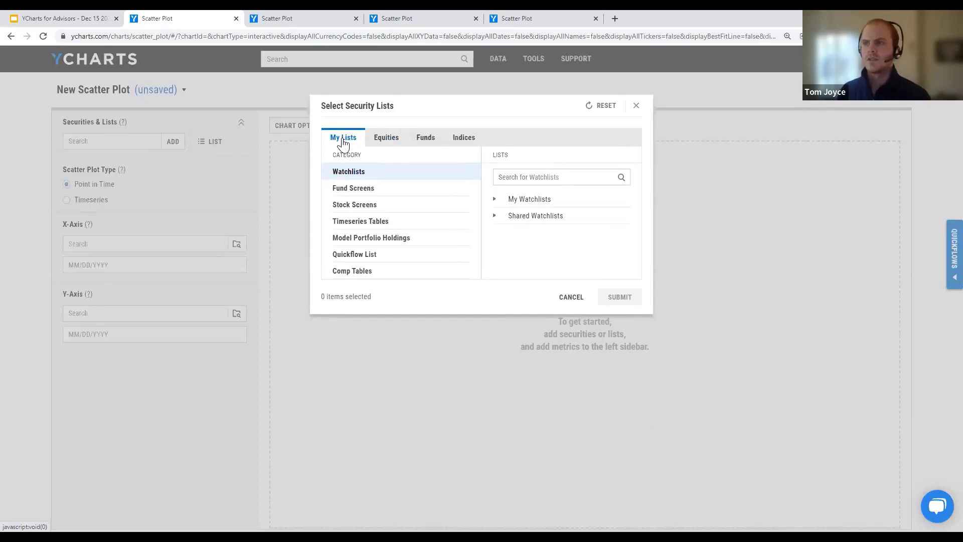
{"action": "left_click", "coordinate": [396, 206]}
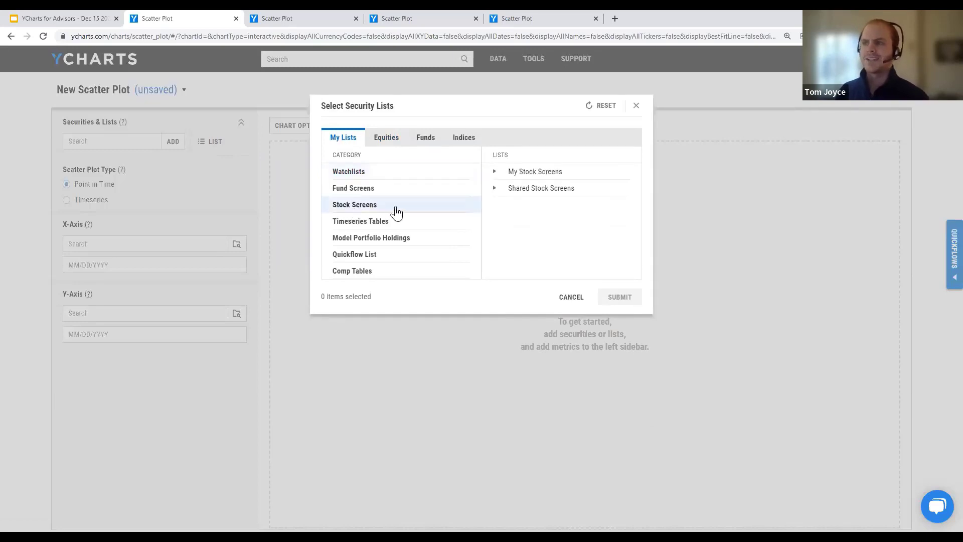
{"action": "left_click", "coordinate": [520, 173]}
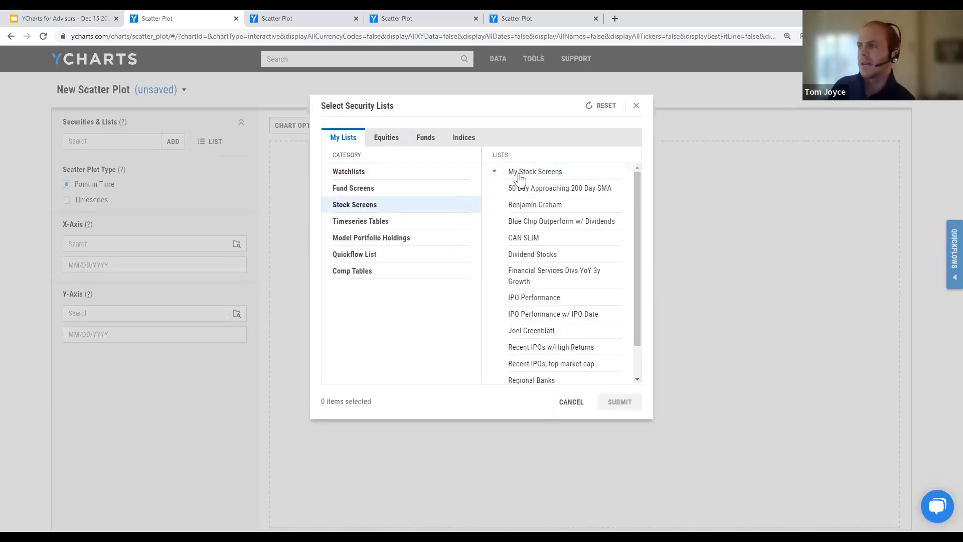
{"action": "left_click", "coordinate": [548, 315]}
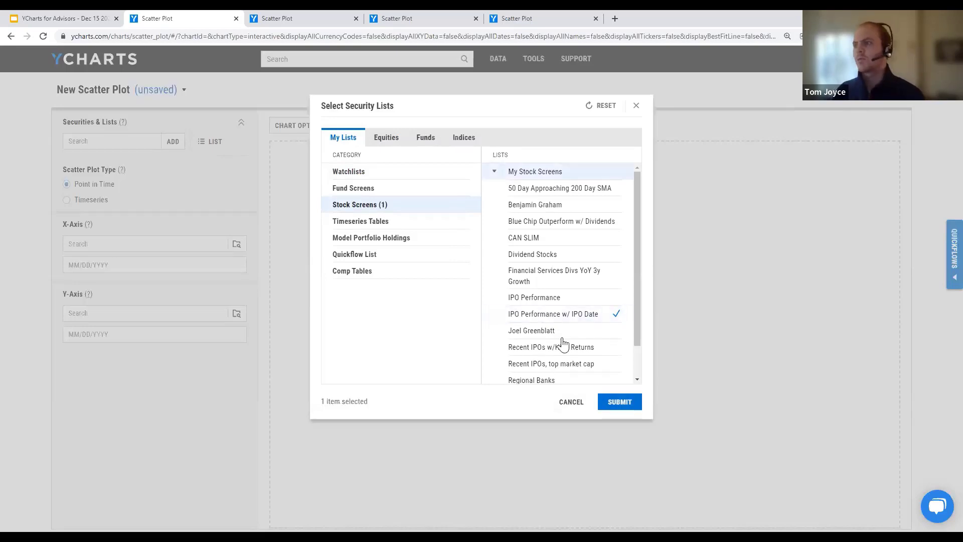
{"action": "left_click", "coordinate": [619, 405]}
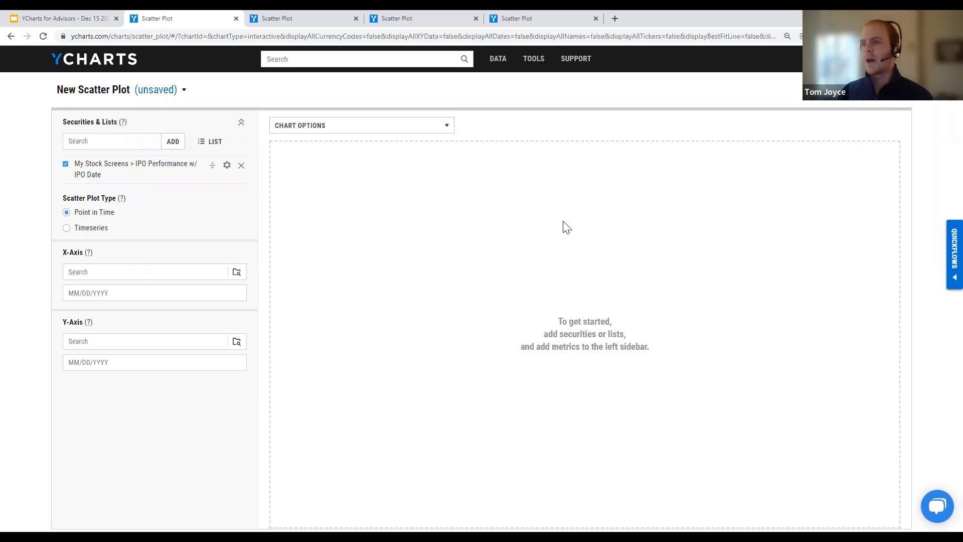
Step: Set the X-axis to Net Income (Quarterly) and search 'market cap' for the Y-axis
{"action": "left_click", "coordinate": [442, 18]}
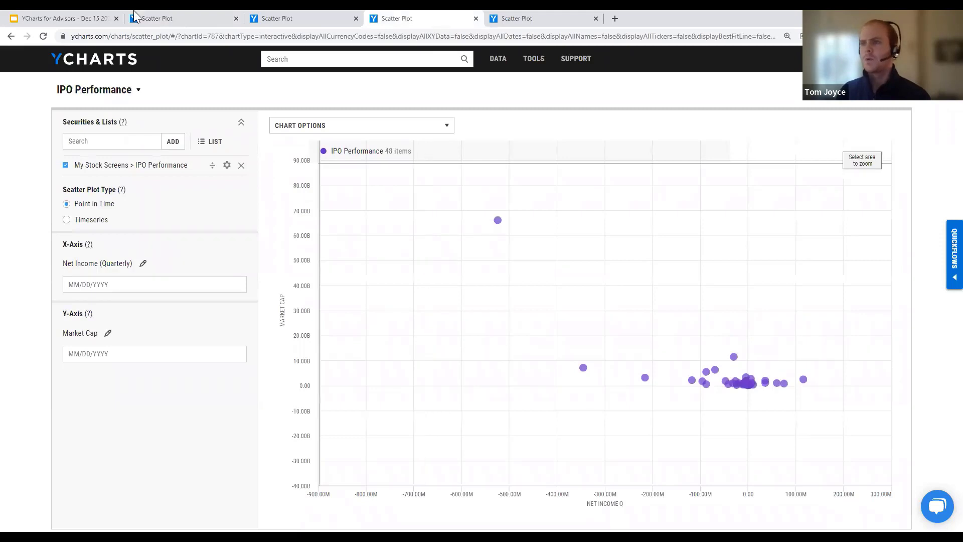
{"action": "left_click", "coordinate": [176, 17]}
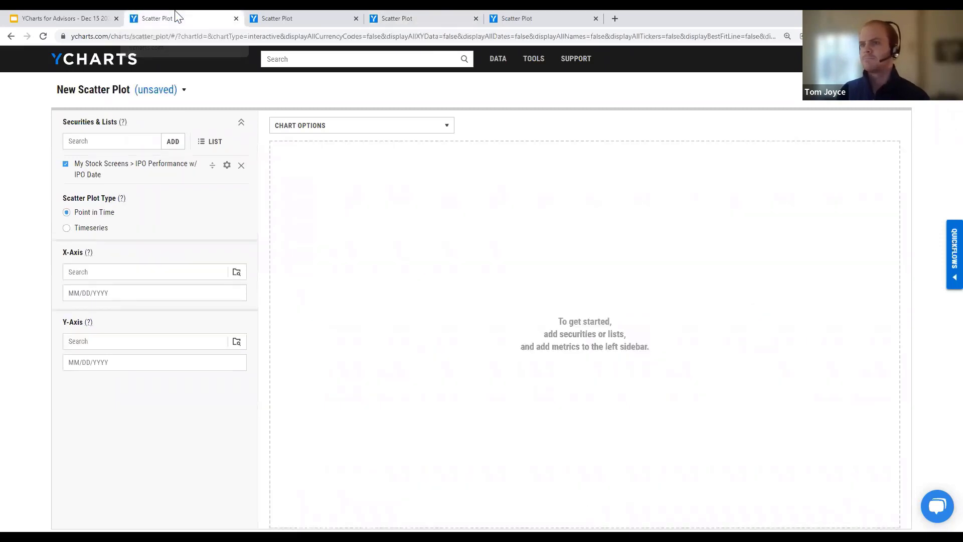
{"action": "left_click", "coordinate": [123, 272]}
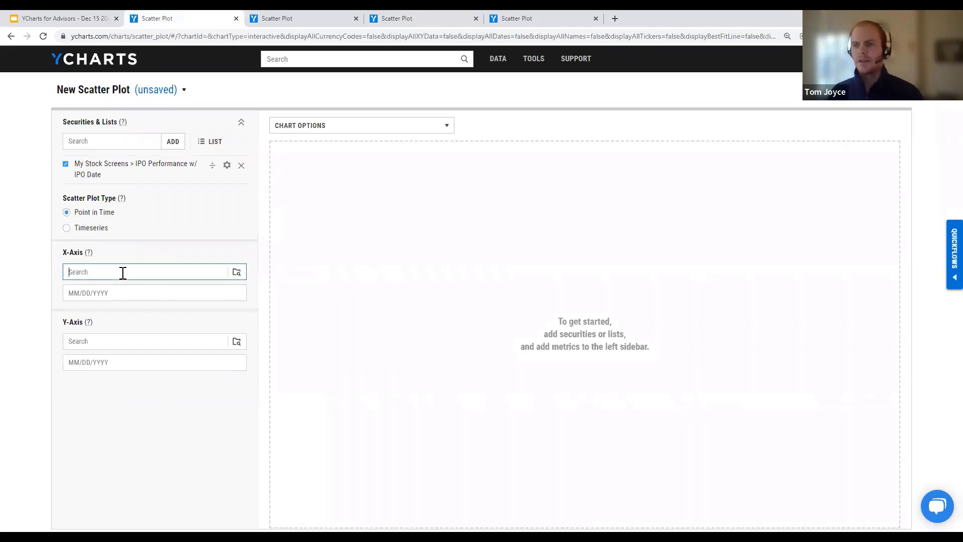
{"action": "type", "text": "net"}
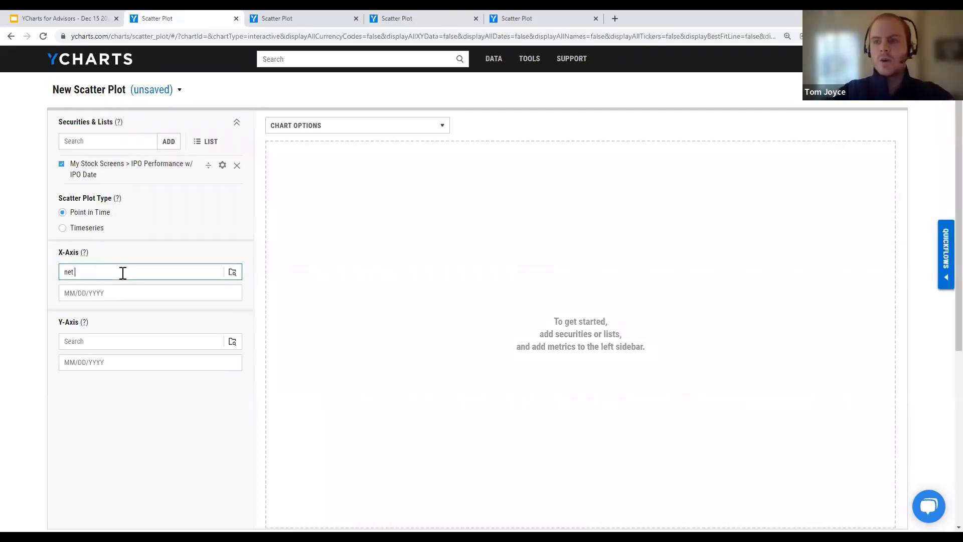
{"action": "type", "text": " income q"}
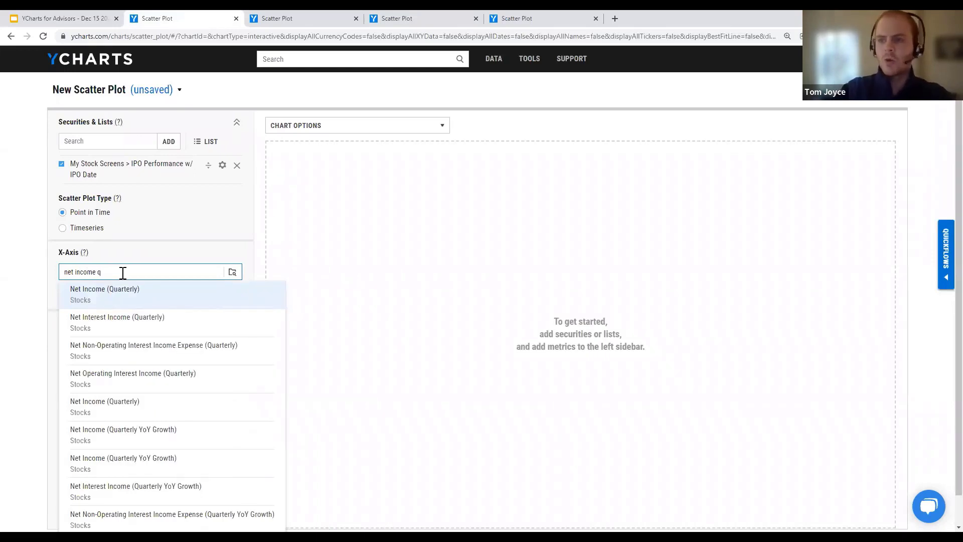
{"action": "key", "text": "Return"}
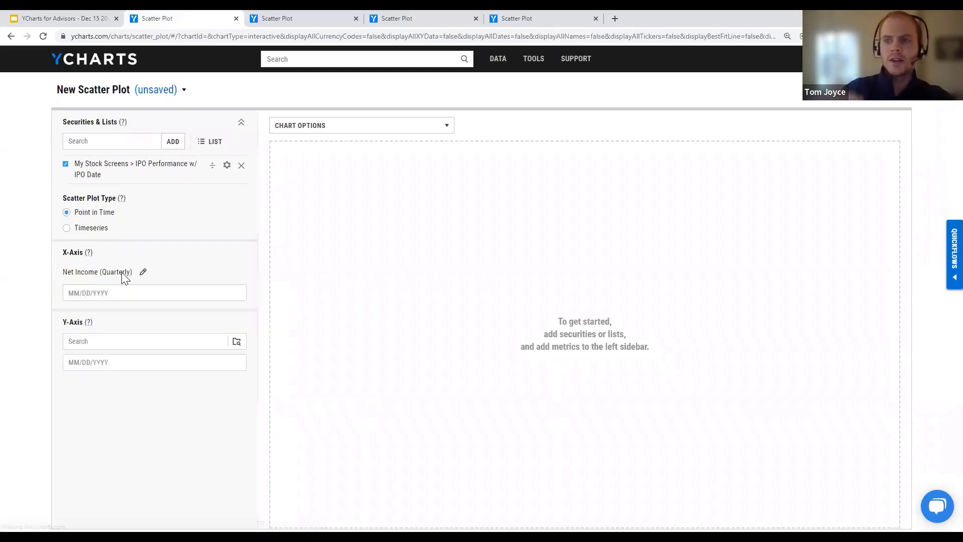
{"action": "left_click", "coordinate": [112, 339]}
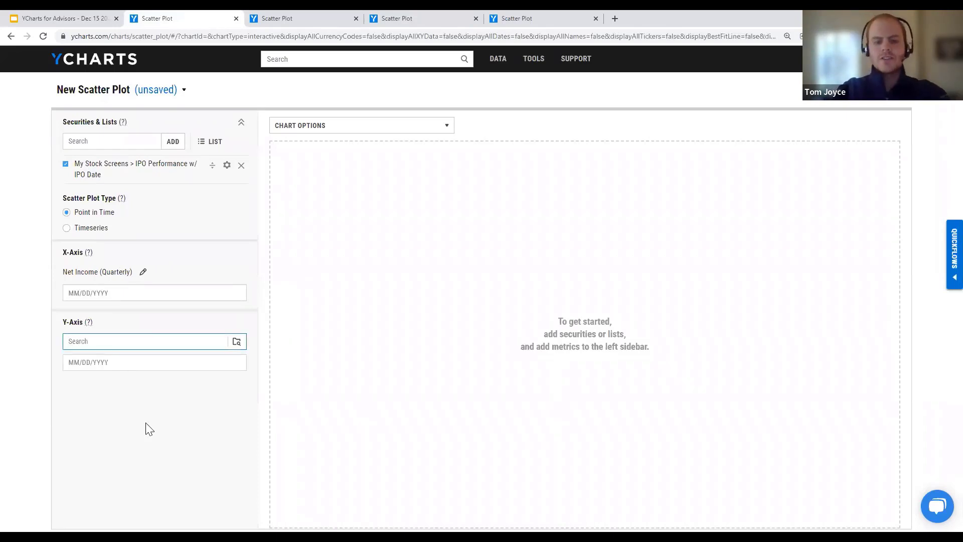
{"action": "type", "text": "market cap"}
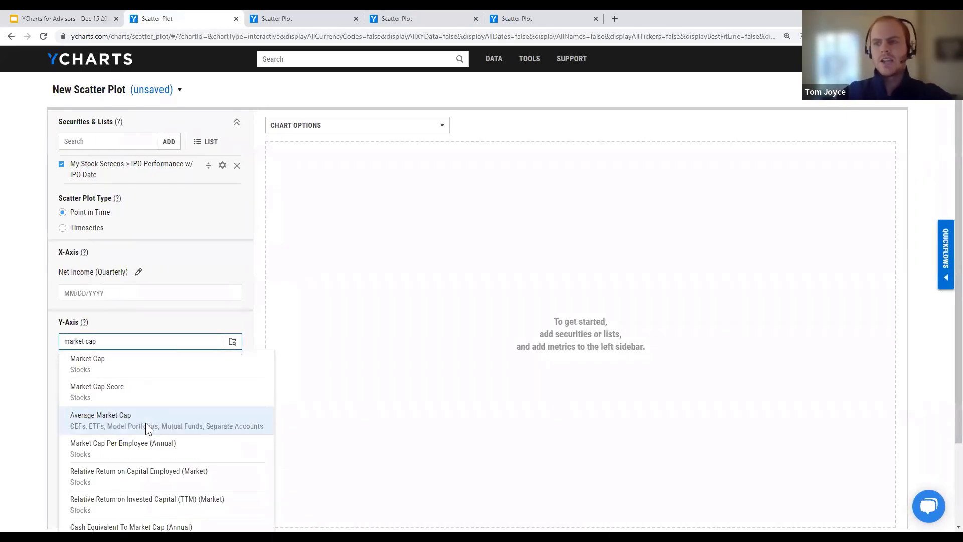
Step: Set the Y-axis to Market Cap and inspect a plotted point's values
{"action": "left_click", "coordinate": [128, 368]}
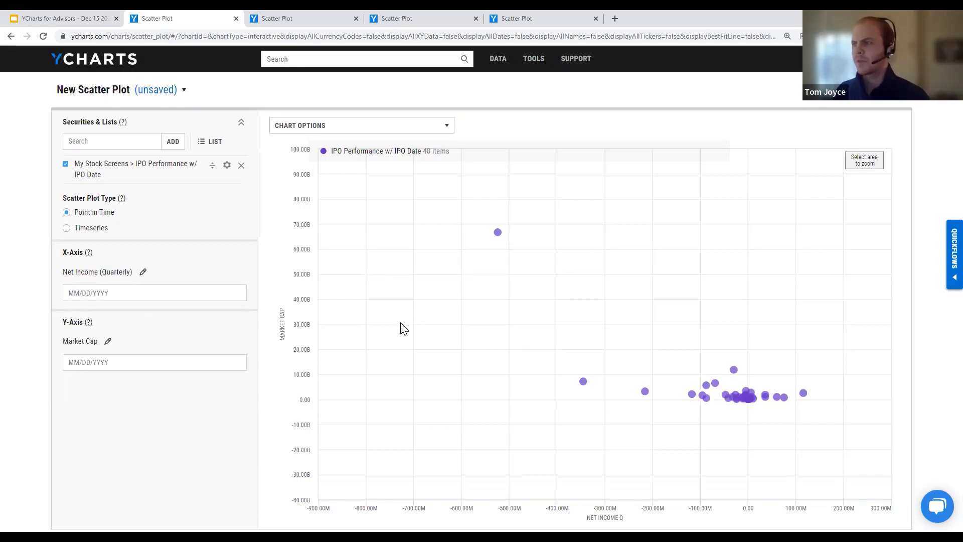
{"action": "mouse_move", "coordinate": [497, 233]}
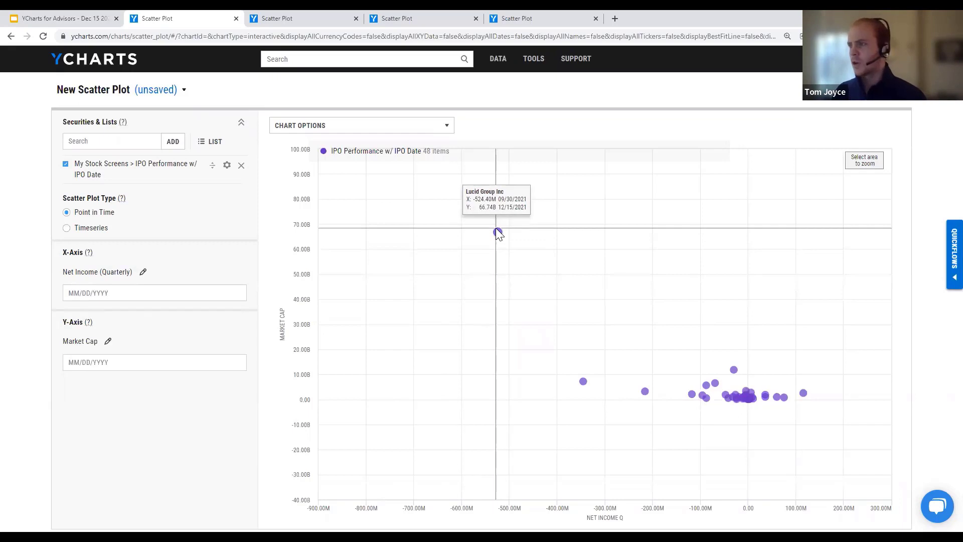
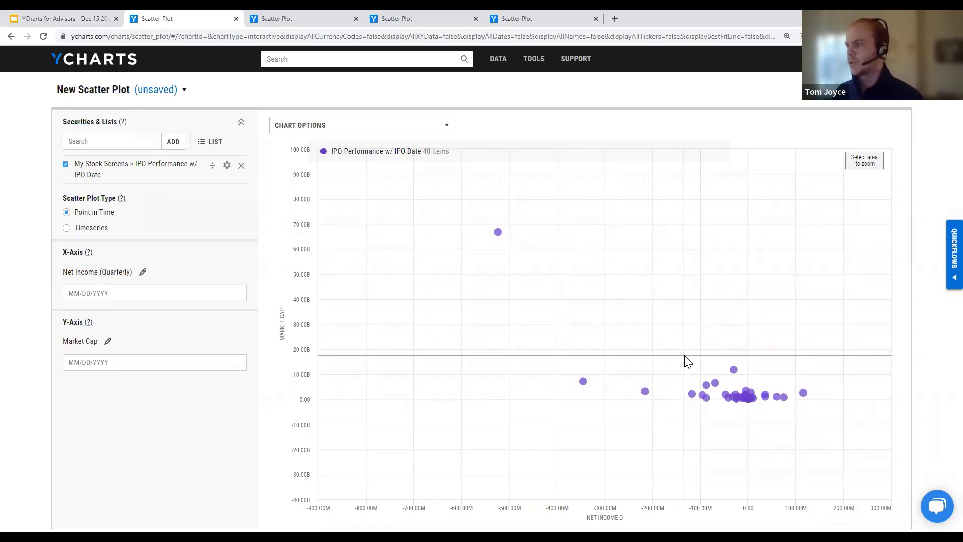
Step: Zoom the IPO scatter plot to about -60M to 30M net income and up to 5.5B market cap
{"action": "left_click_drag", "start_coordinate": [677, 354], "coordinate": [813, 412]}
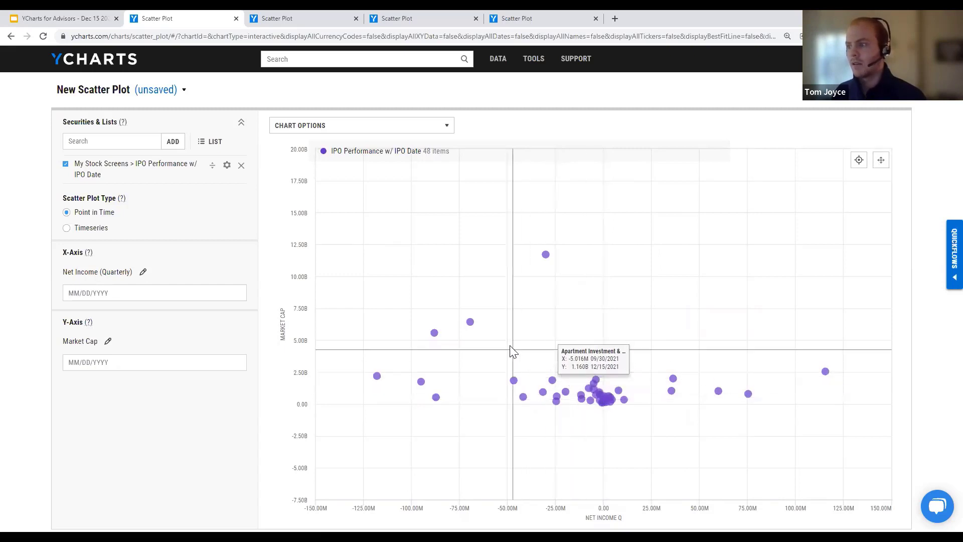
{"action": "left_click_drag", "start_coordinate": [495, 337], "coordinate": [642, 430]}
{"action": "left_click_drag", "start_coordinate": [652, 429], "coordinate": [649, 424]}
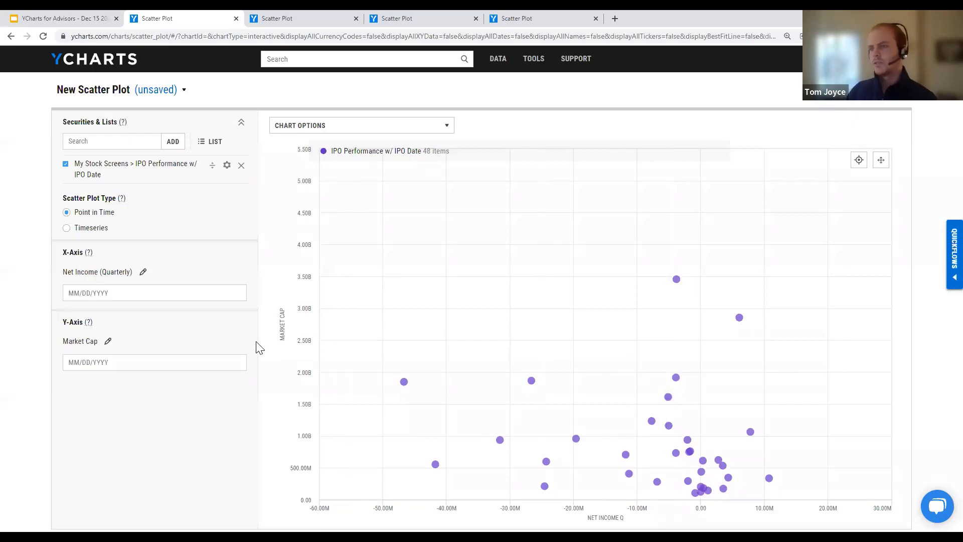
Step: Set the X-axis metric to Annualized All Time Total Returns (Daily)
{"action": "left_click", "coordinate": [144, 273]}
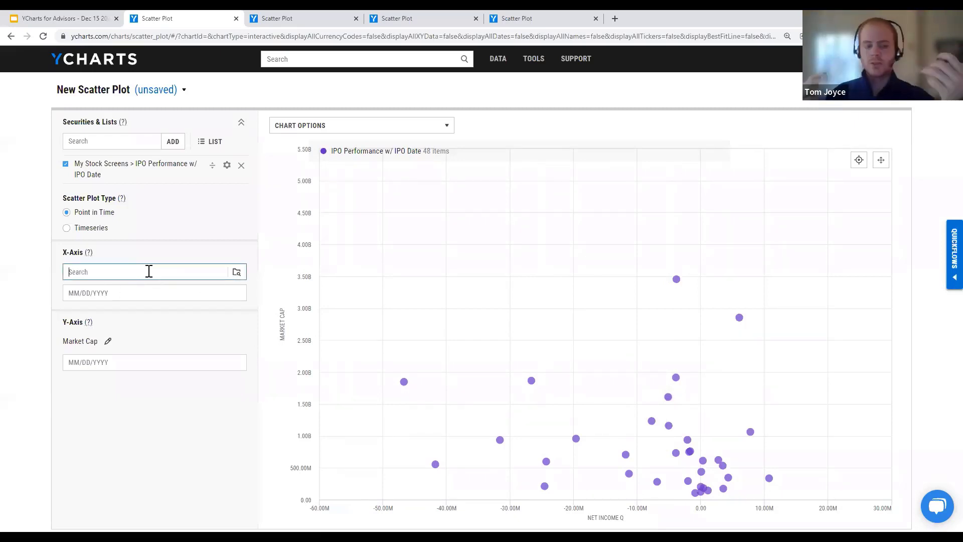
{"action": "type", "text": "all time t"}
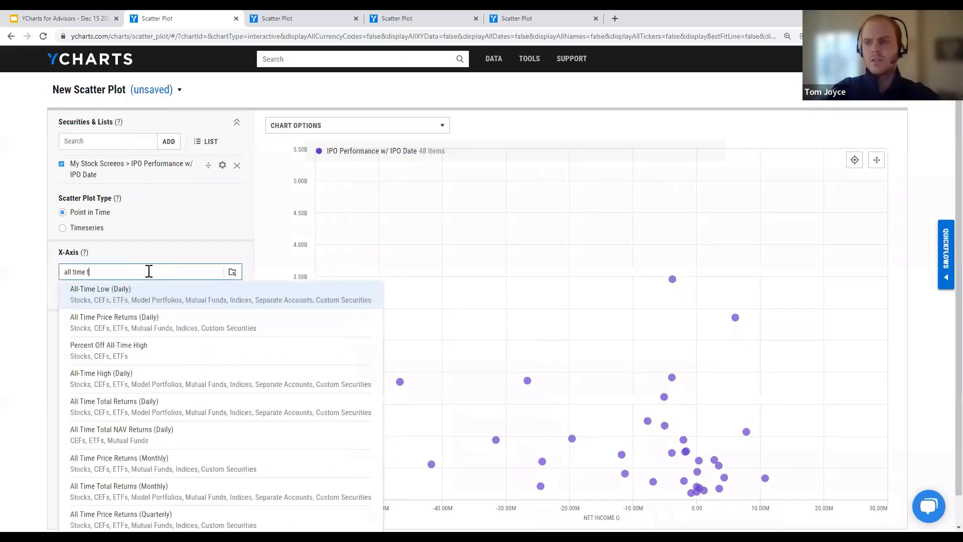
{"action": "type", "text": "otal ann daily"}
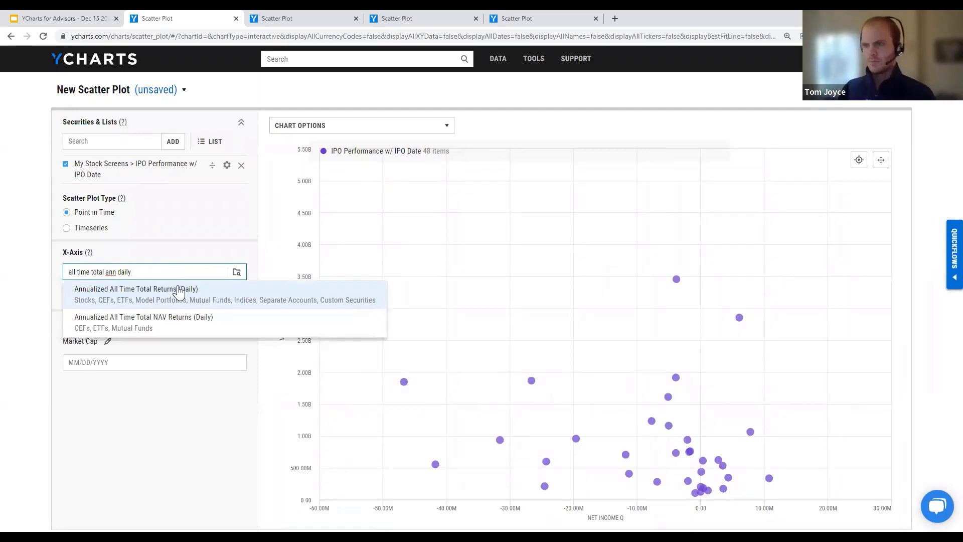
{"action": "left_click", "coordinate": [178, 292]}
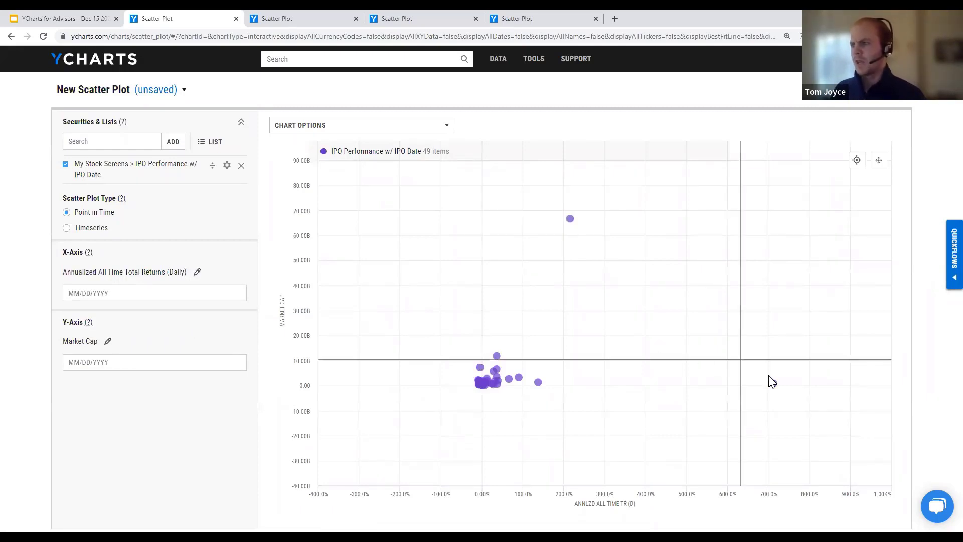
Step: Zoom into the cluster of points near zero, then switch to the SPY vs. ARKK Top 25 plot
{"action": "mouse_move", "coordinate": [773, 384]}
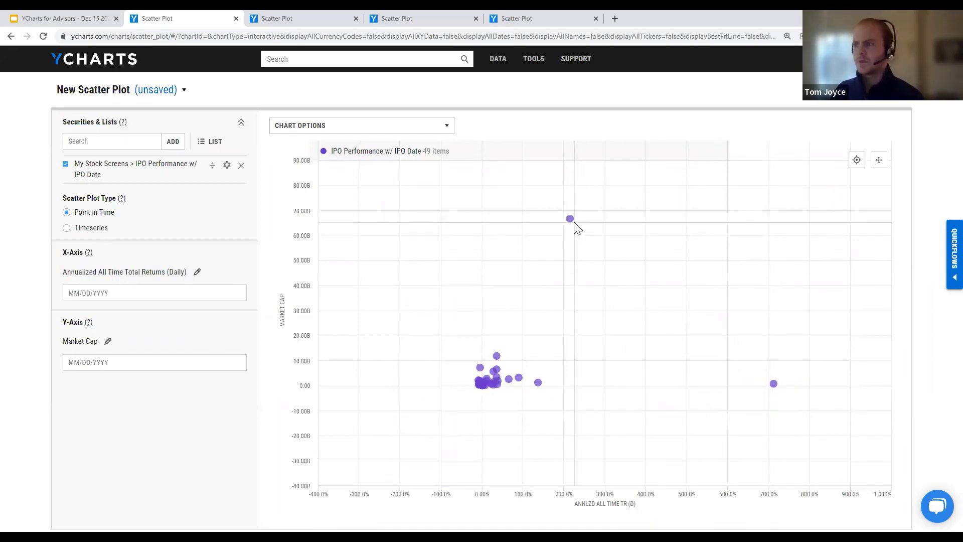
{"action": "mouse_move", "coordinate": [574, 226]}
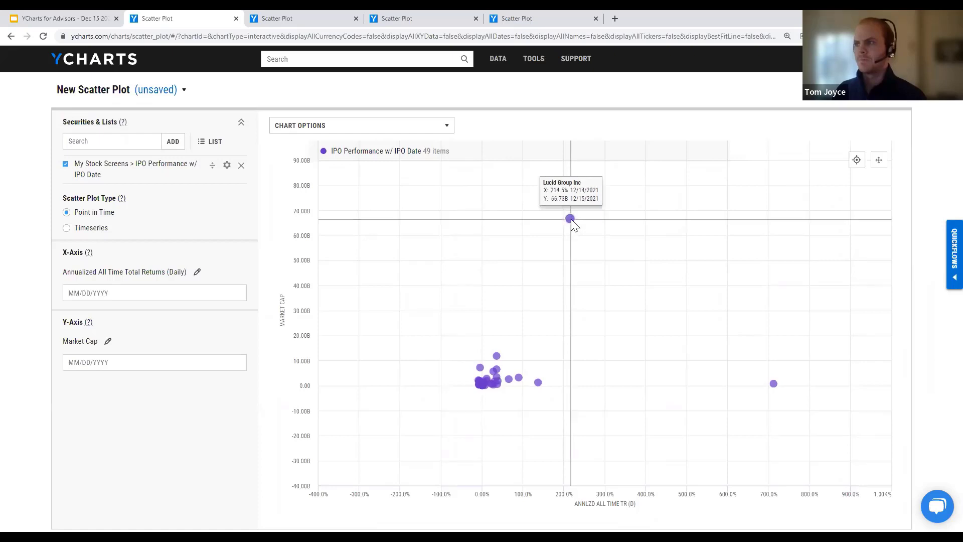
{"action": "left_click_drag", "start_coordinate": [444, 330], "coordinate": [573, 410]}
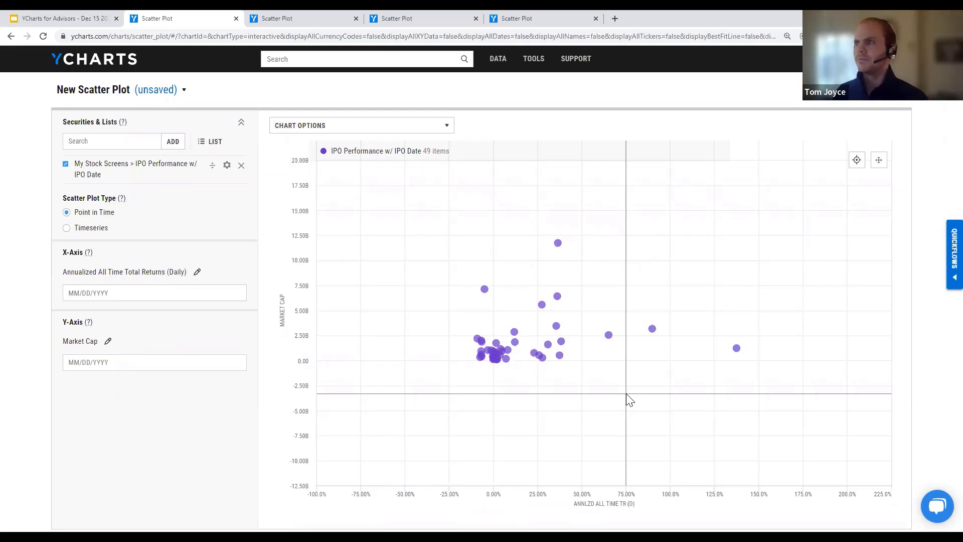
{"action": "left_click", "coordinate": [579, 17]}
{"action": "mouse_move", "coordinate": [572, 59]}
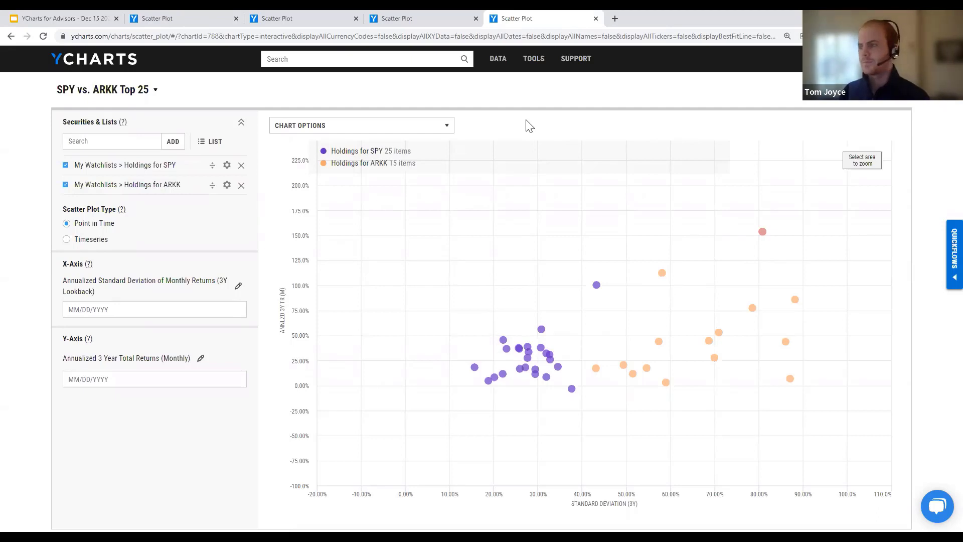
Step: Return to the unsaved IPO Performance scatter plot and start a site-wide security search
{"action": "left_click", "coordinate": [205, 17]}
{"action": "mouse_move", "coordinate": [541, 64]}
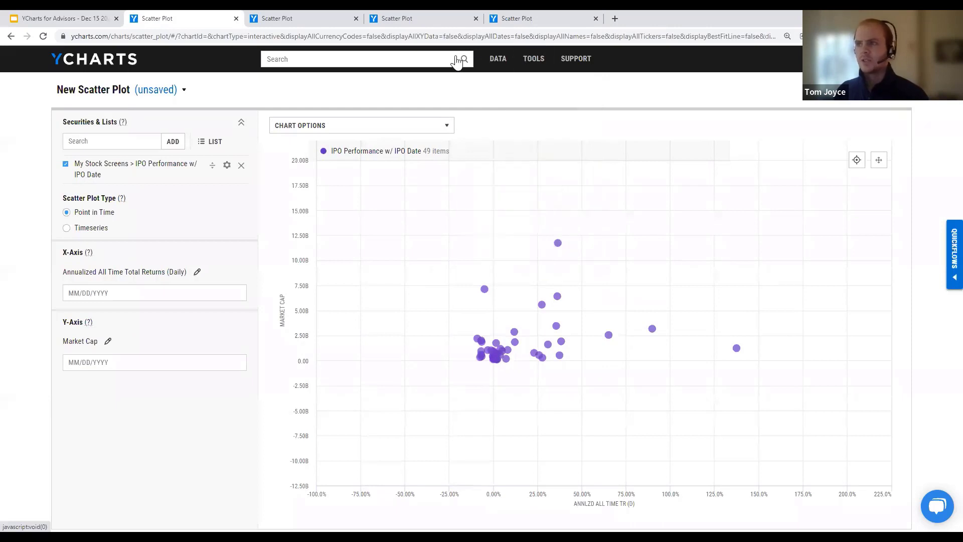
{"action": "left_click", "coordinate": [436, 59]}
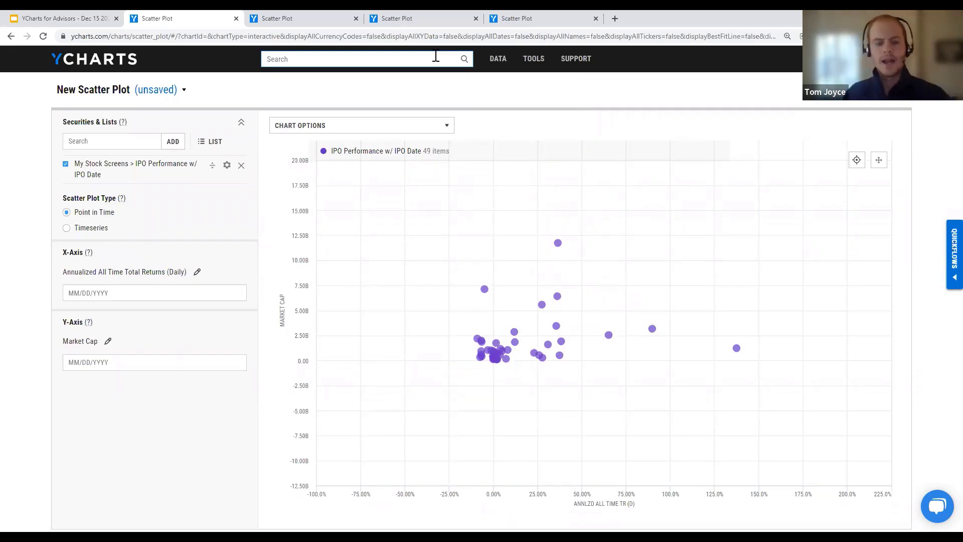
Step: Search 'spy' and open the SPY ETF's Holdings tab
{"action": "type", "text": "spy"}
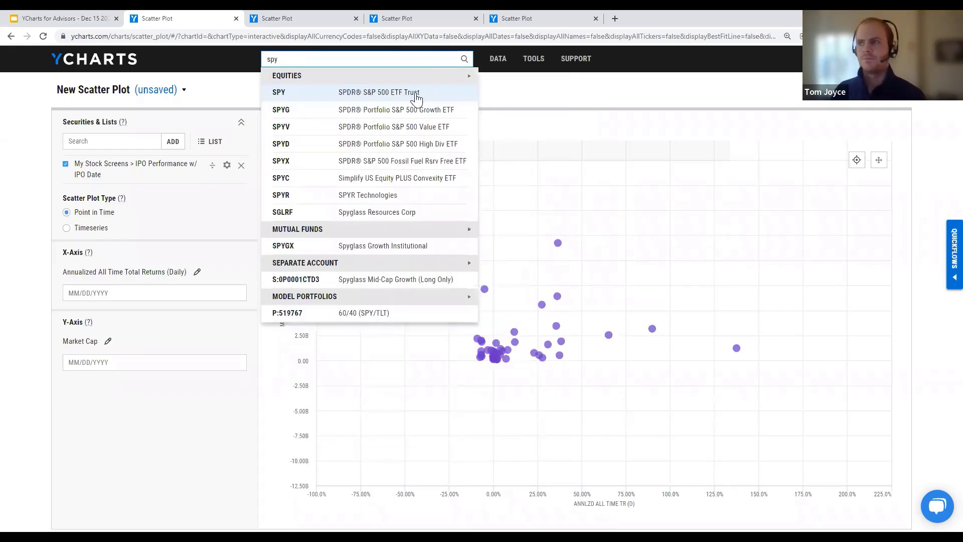
{"action": "left_click", "coordinate": [418, 96]}
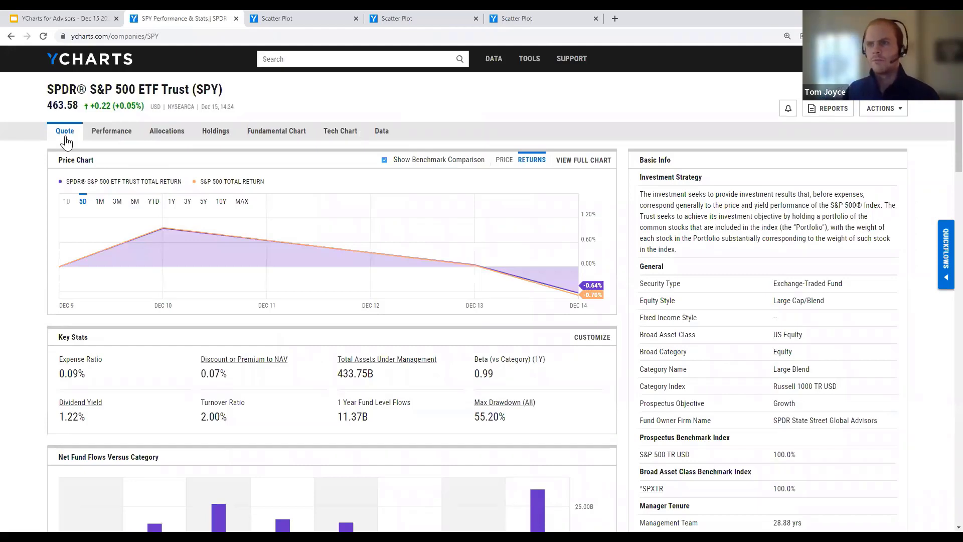
{"action": "scroll", "coordinate": [289, 163], "scroll_direction": "down", "scroll_amount": 1}
{"action": "scroll", "coordinate": [290, 163], "scroll_direction": "up", "scroll_amount": 1}
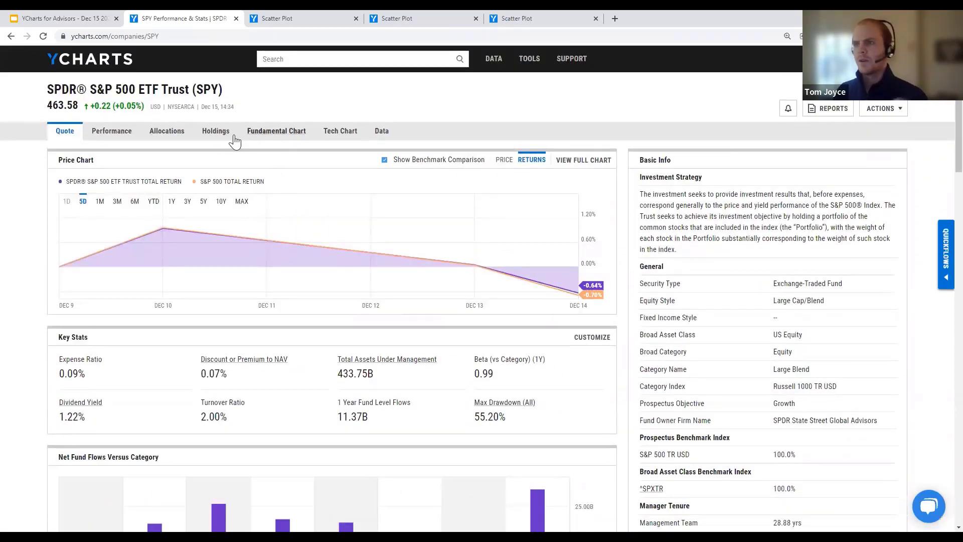
{"action": "left_click", "coordinate": [215, 131]}
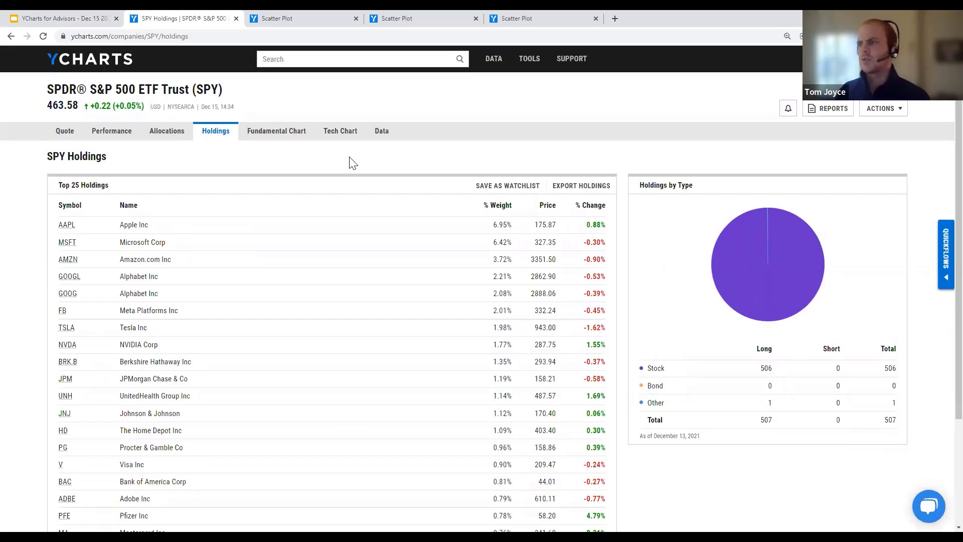
Step: Save SPY's top 25 holdings as the watchlist 'Holdings for SPY'
{"action": "left_click", "coordinate": [522, 187]}
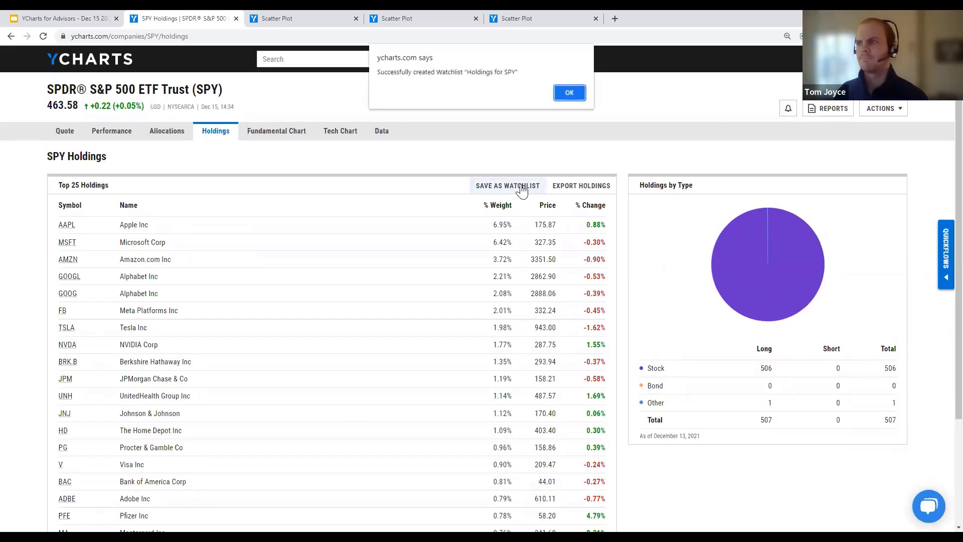
{"action": "left_click", "coordinate": [570, 93]}
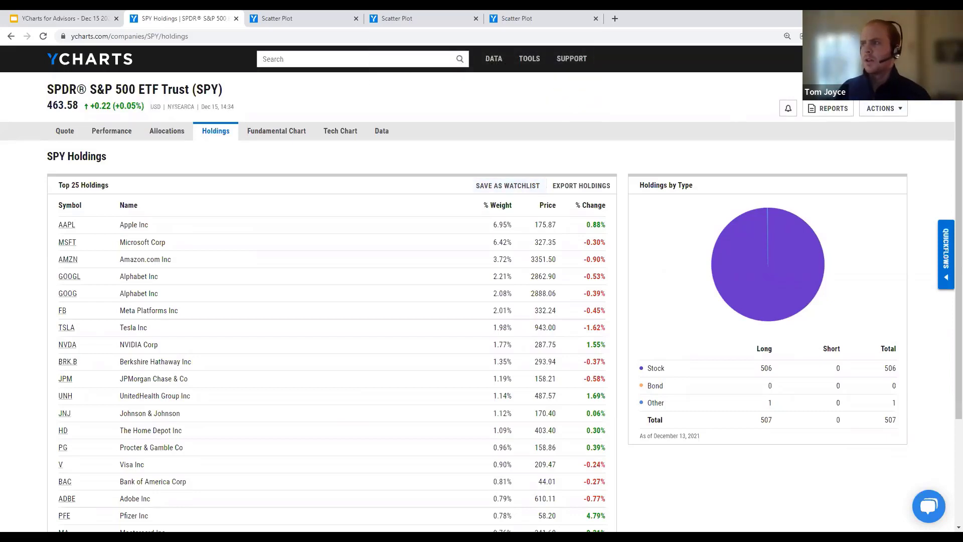
{"action": "left_click", "coordinate": [883, 60]}
{"action": "key", "text": "Escape"}
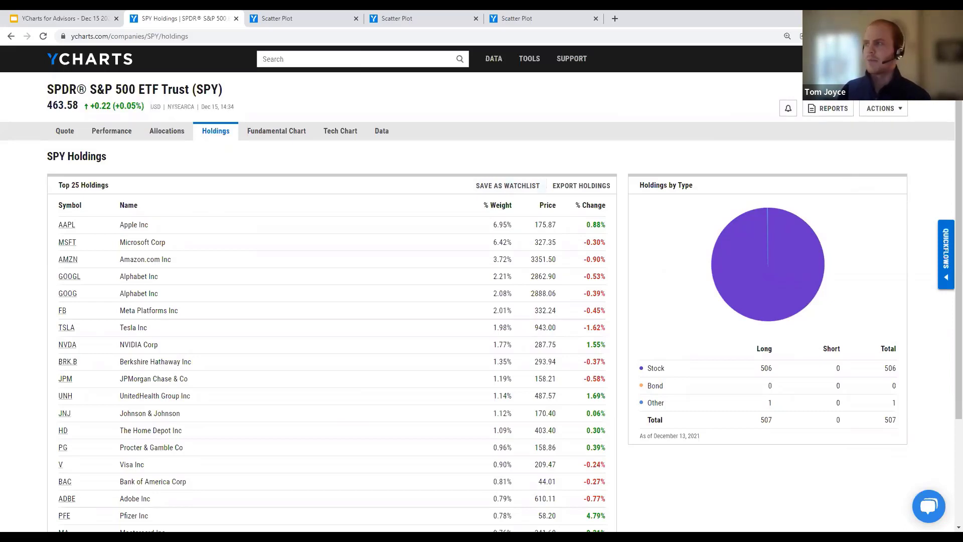
Step: Search 'arkk' and open ARKK's holdings page
{"action": "left_click", "coordinate": [883, 61]}
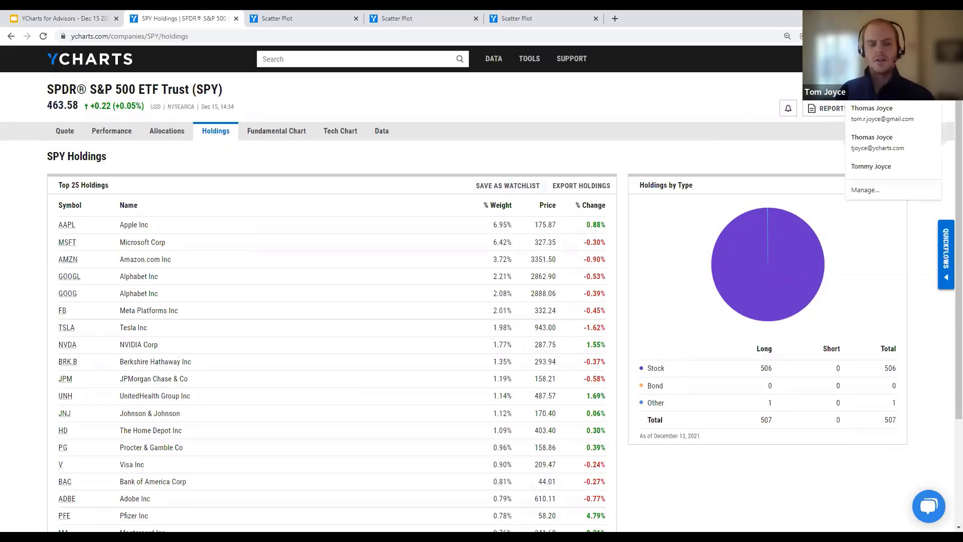
{"action": "type", "text": "arkk"}
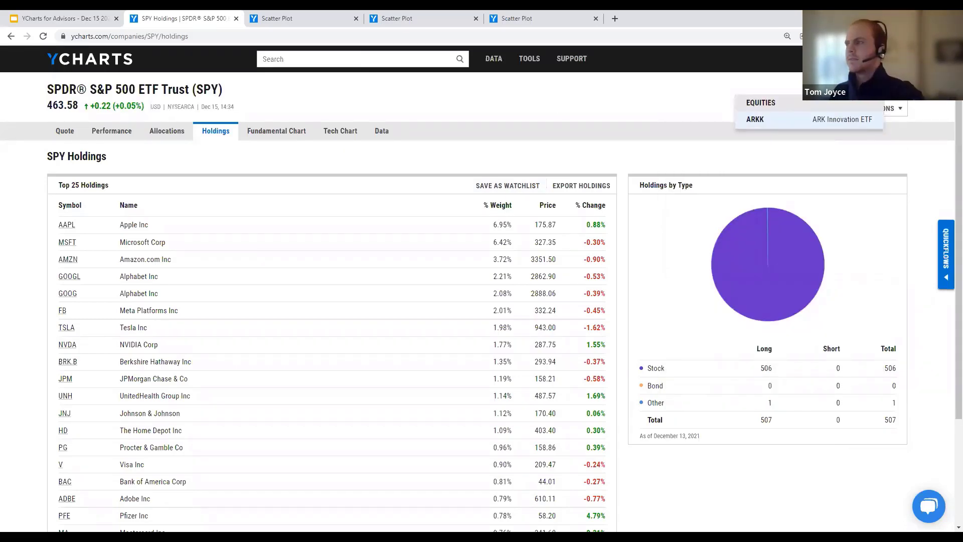
{"action": "key", "text": "Return"}
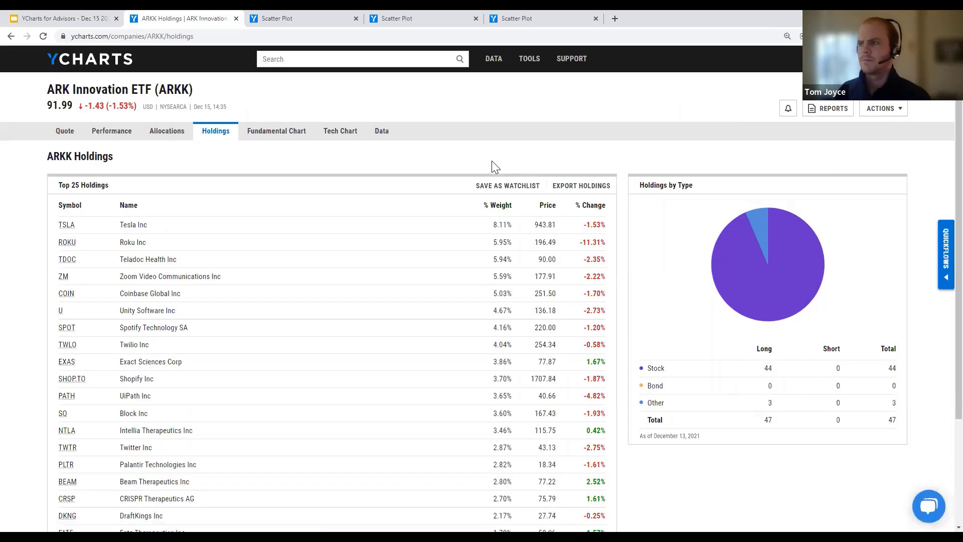
Step: Save ARKK's top holdings as the watchlist 'Holdings for ARKK' and start a new scatter plot
{"action": "left_click", "coordinate": [502, 189]}
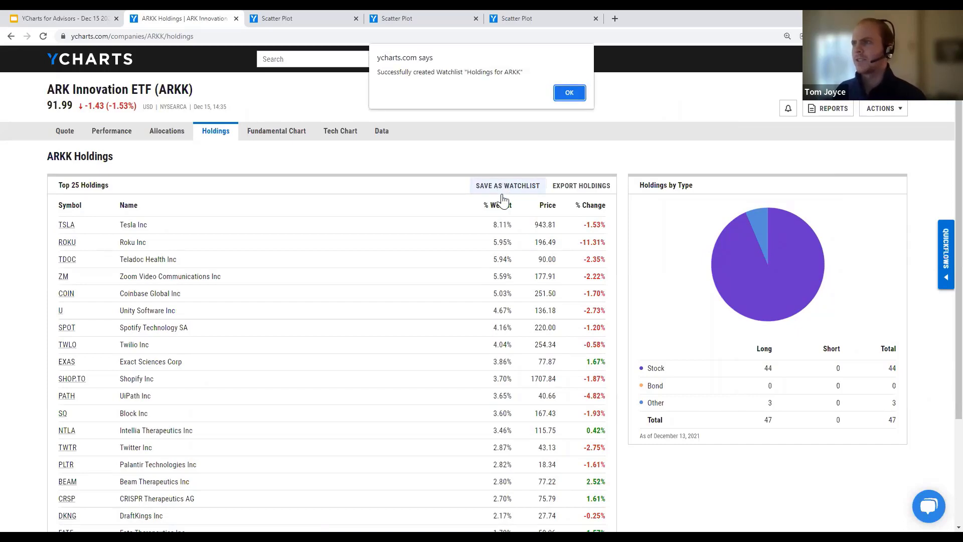
{"action": "left_click", "coordinate": [569, 93]}
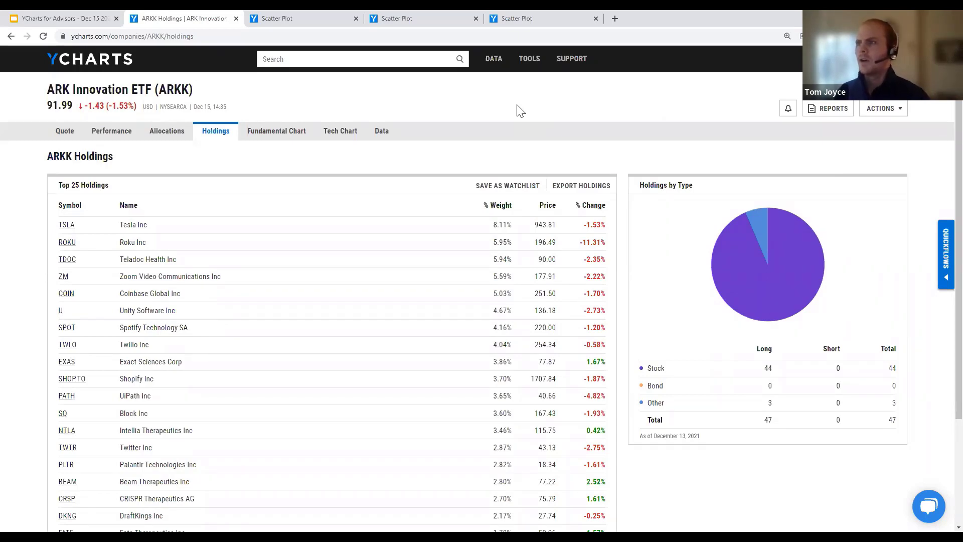
{"action": "mouse_move", "coordinate": [525, 67]}
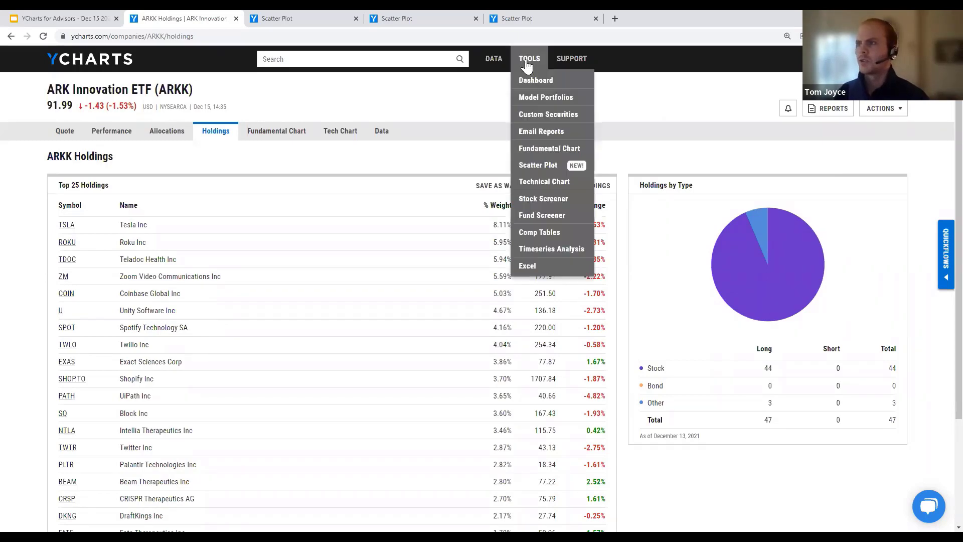
{"action": "left_click", "coordinate": [536, 166]}
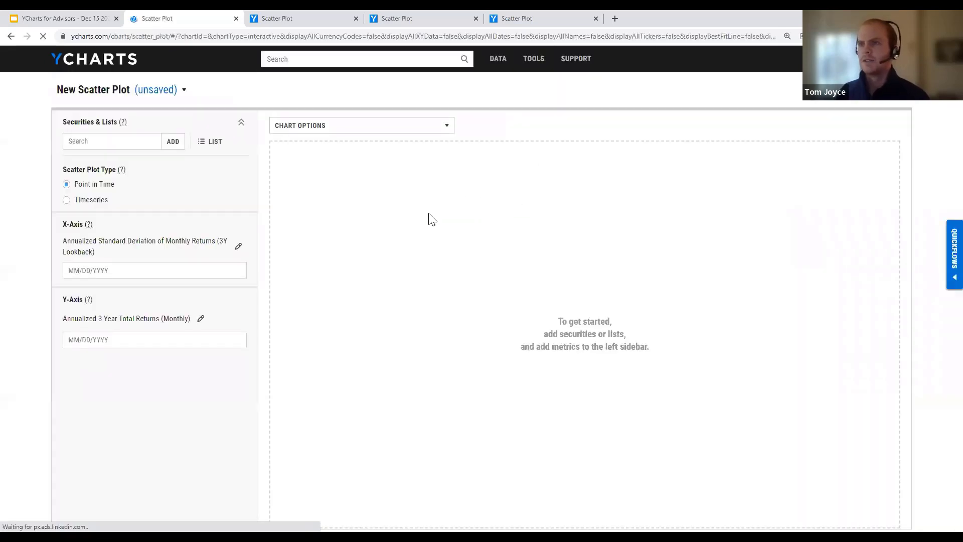
Step: From My Lists, plot the 'Holdings for SPY' (25) and 'Holdings for ARKK' (15) watchlists
{"action": "left_click", "coordinate": [202, 146]}
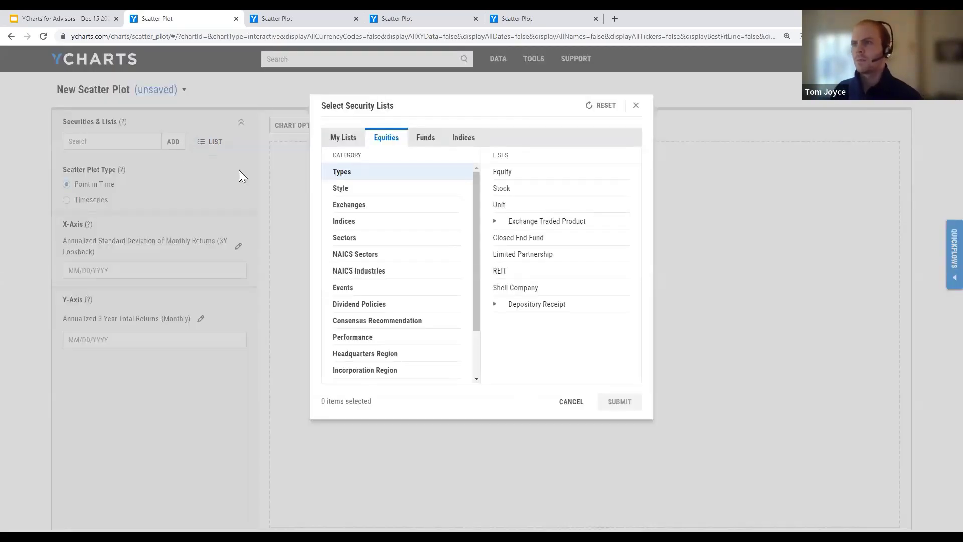
{"action": "left_click", "coordinate": [344, 144]}
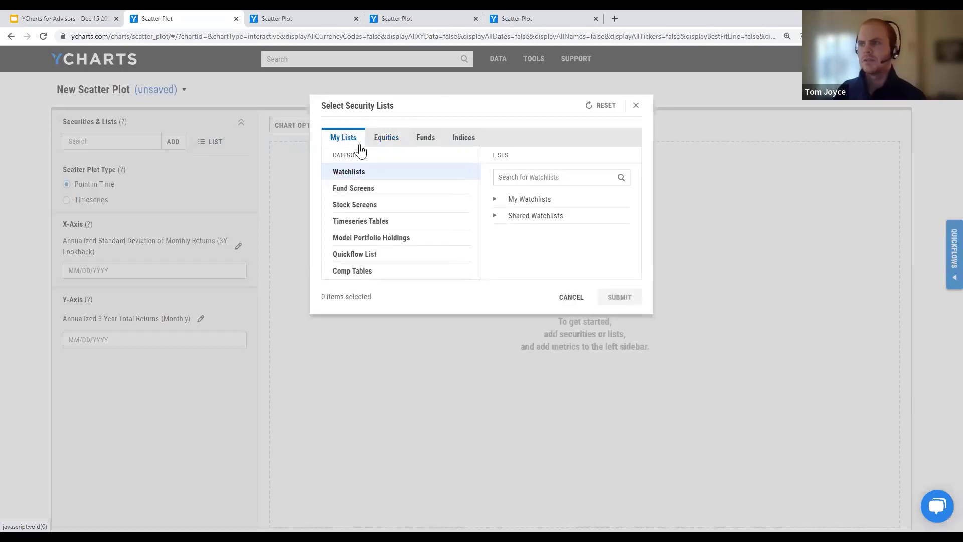
{"action": "left_click", "coordinate": [507, 175]}
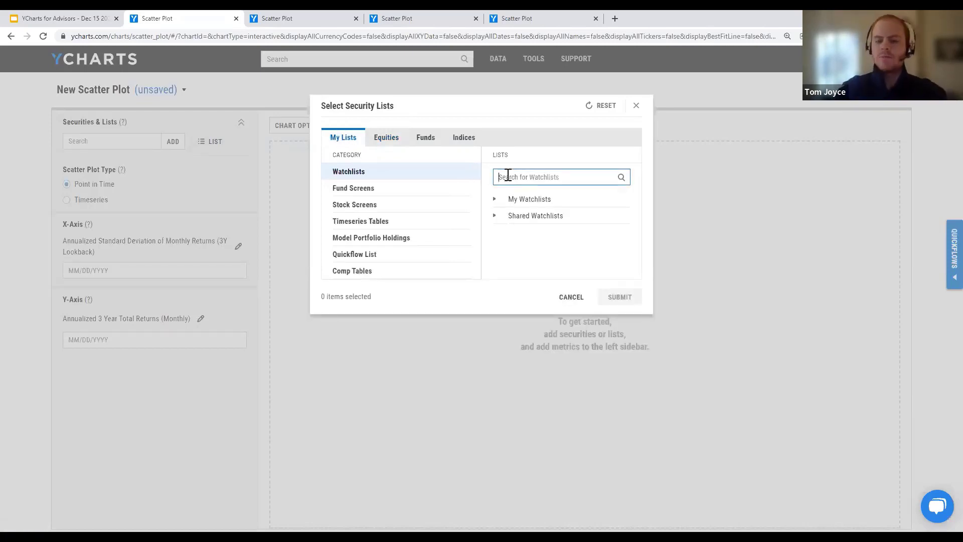
{"action": "type", "text": "spy"}
{"action": "key", "text": "Return"}
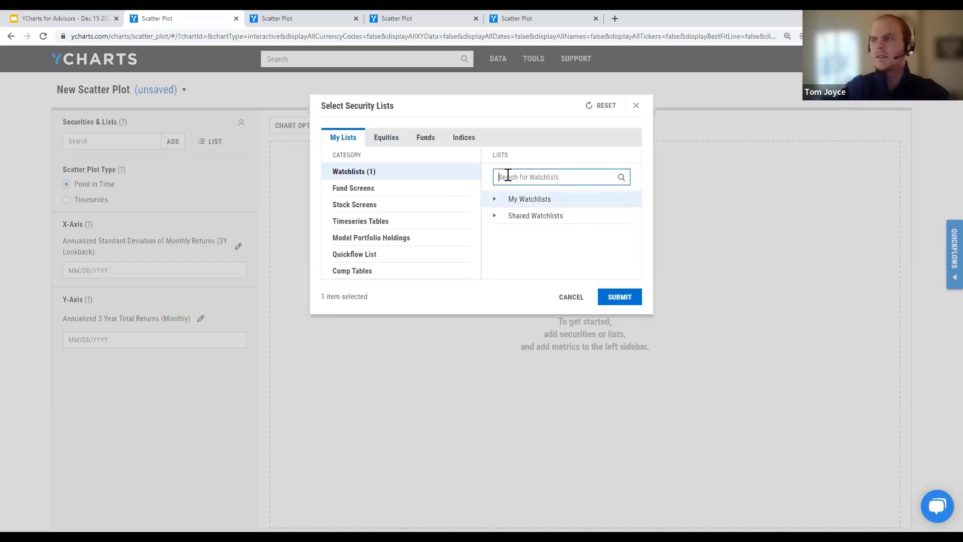
{"action": "type", "text": "ark"}
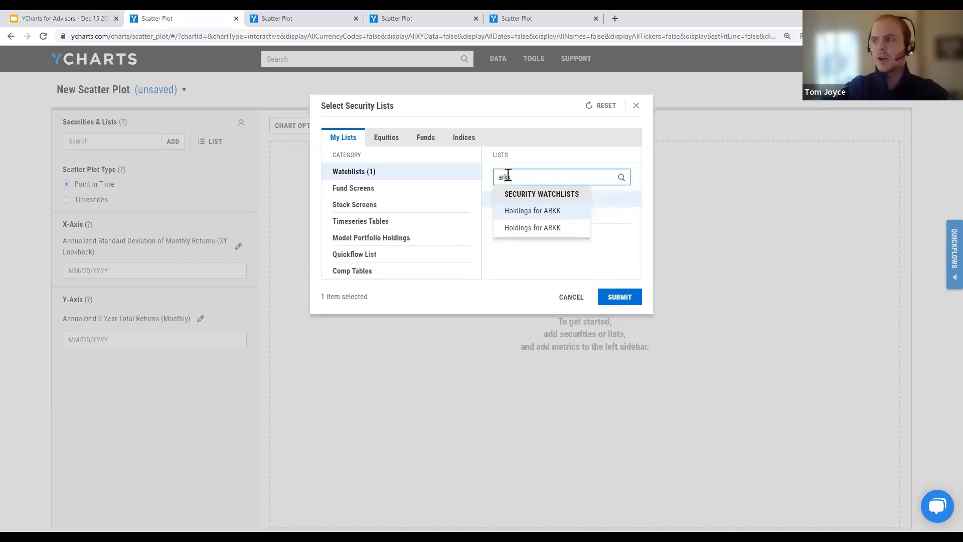
{"action": "key", "text": "Return"}
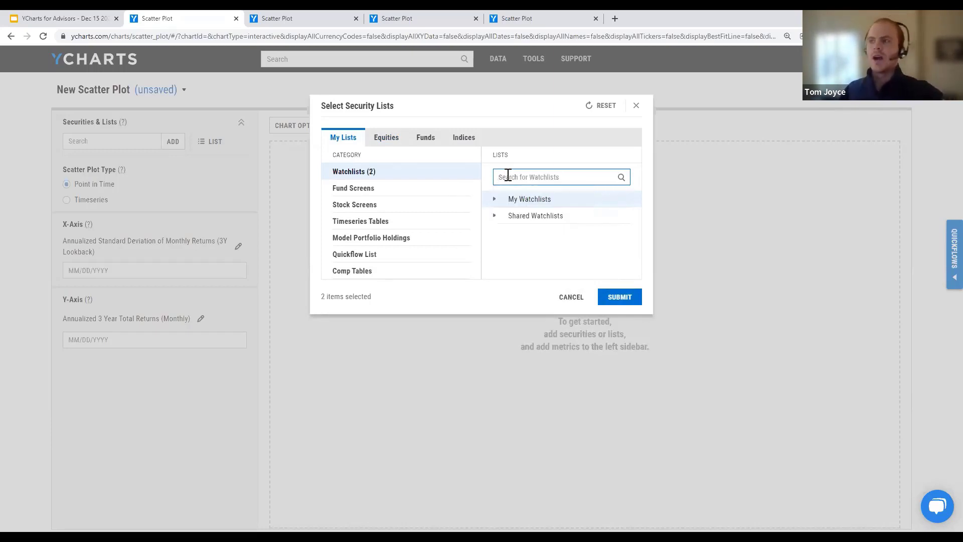
{"action": "left_click", "coordinate": [494, 202]}
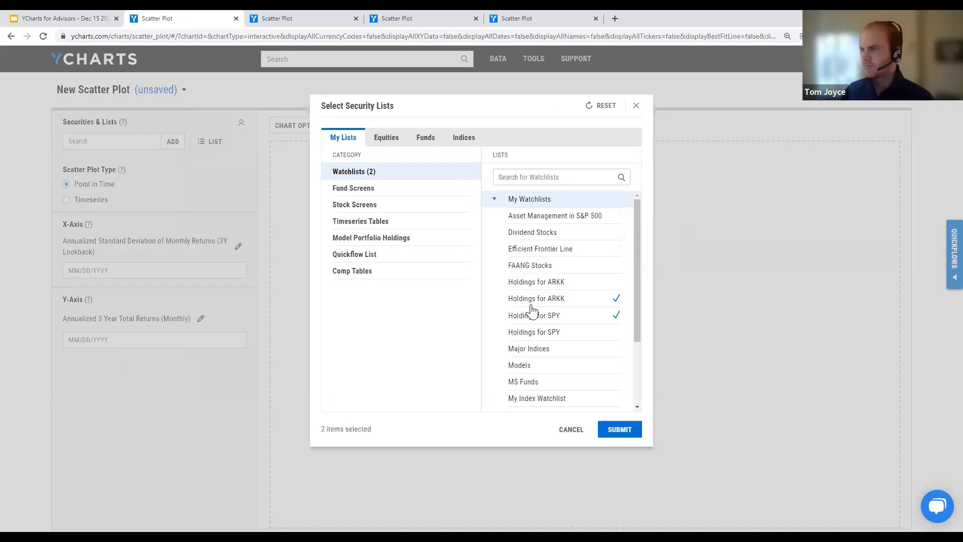
{"action": "left_click", "coordinate": [494, 200]}
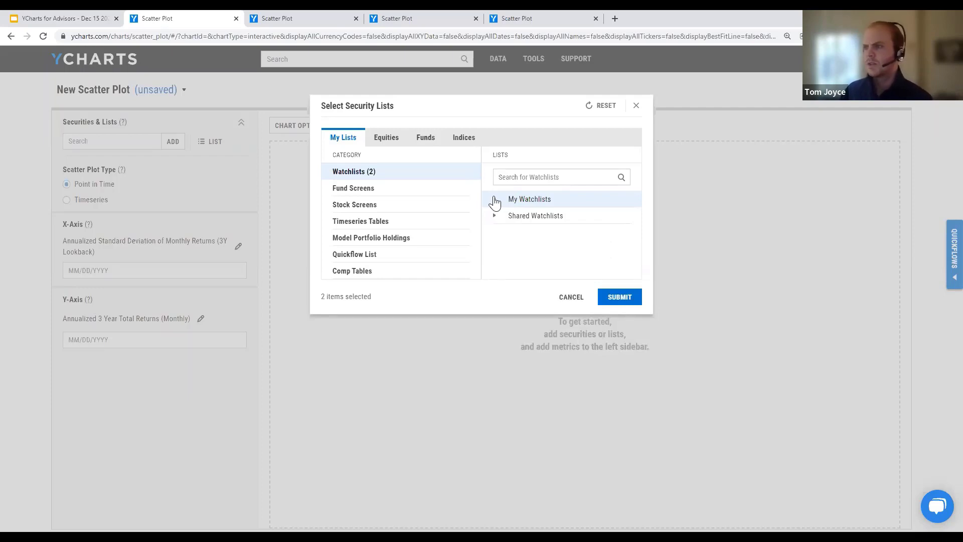
{"action": "left_click", "coordinate": [617, 298]}
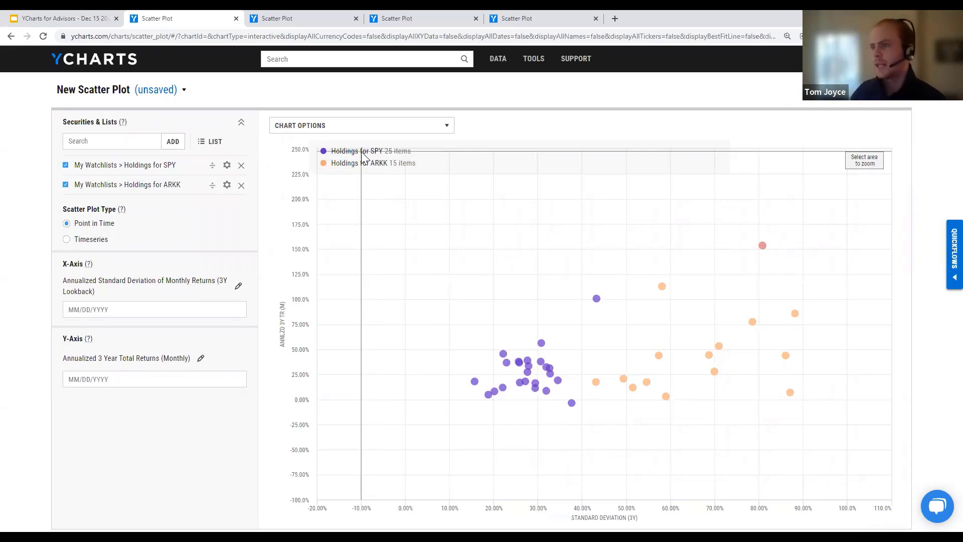
{"action": "mouse_move", "coordinate": [547, 382]}
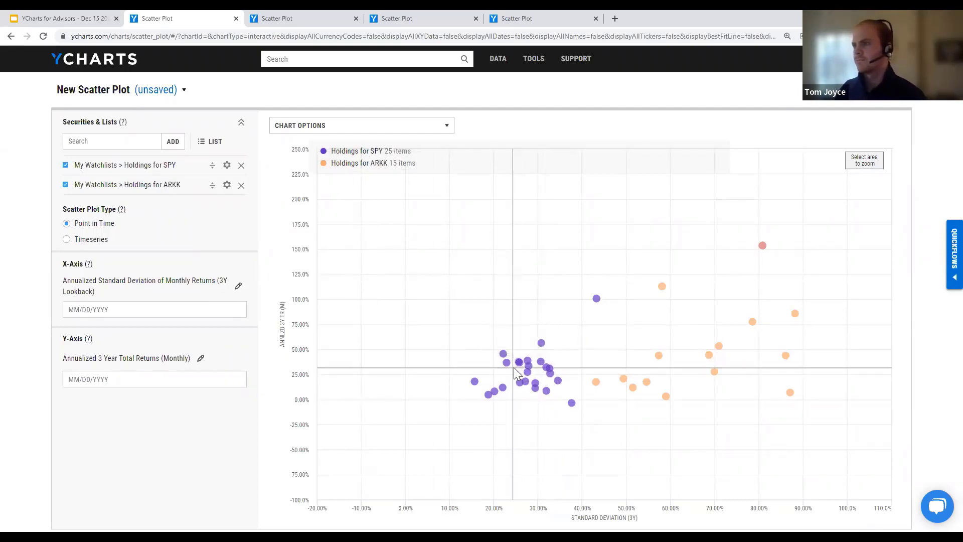
{"action": "mouse_move", "coordinate": [782, 357]}
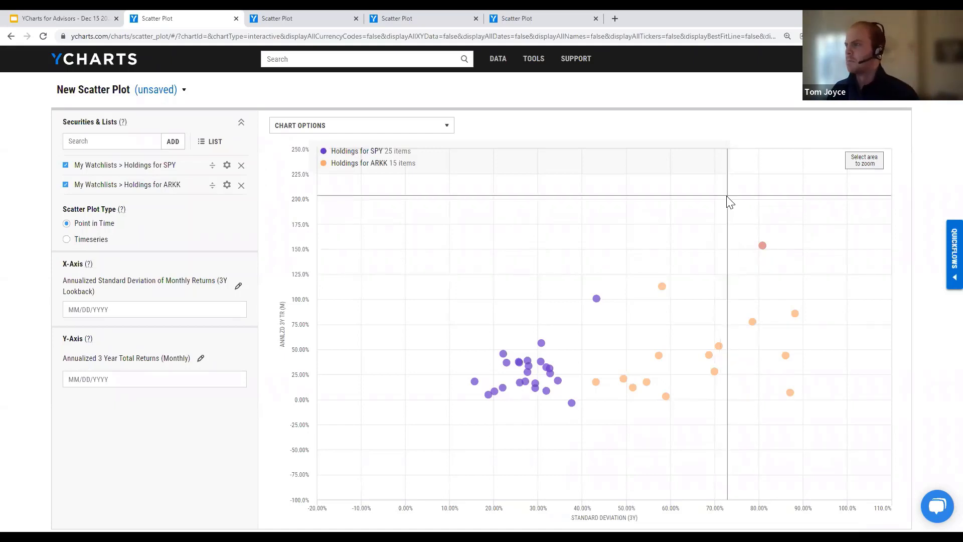
{"action": "left_click_drag", "start_coordinate": [725, 195], "coordinate": [802, 292]}
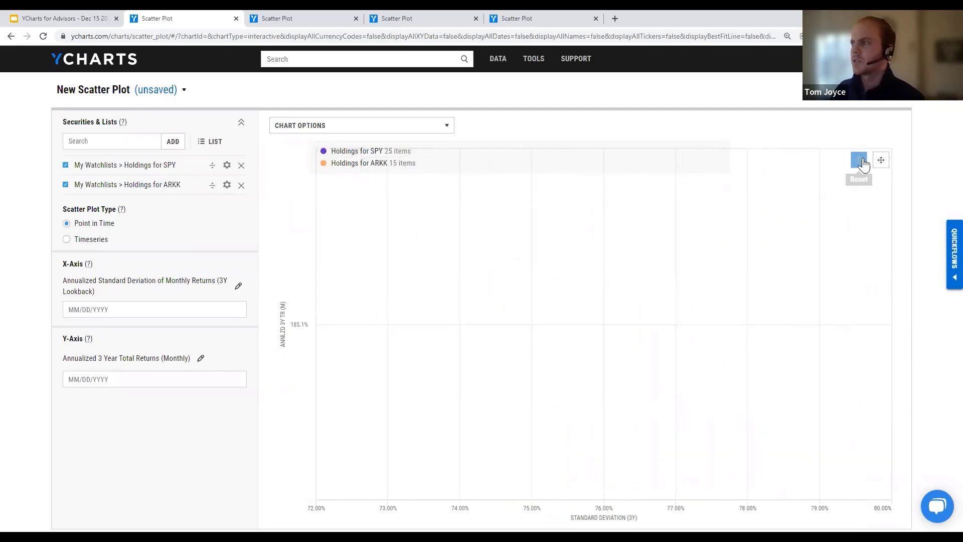
{"action": "left_click", "coordinate": [858, 160]}
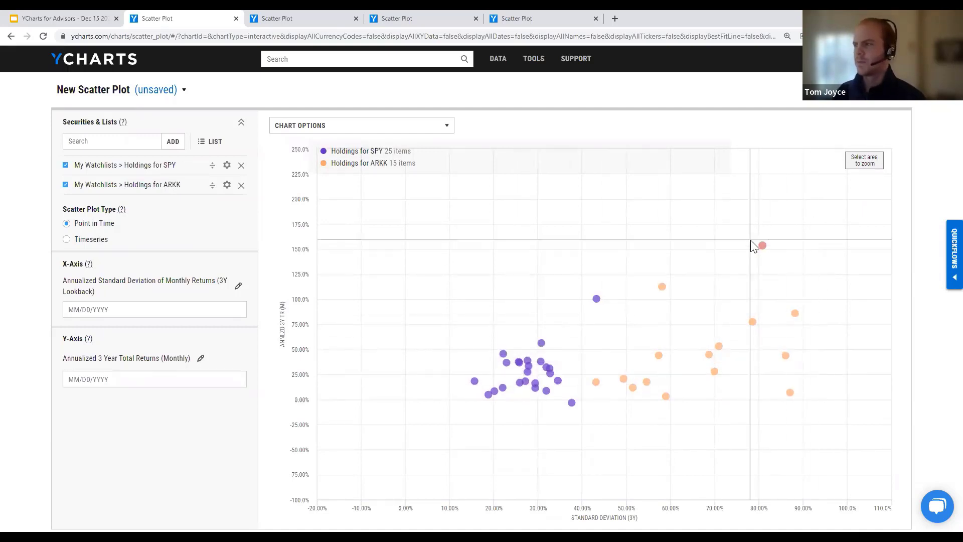
{"action": "mouse_move", "coordinate": [762, 246]}
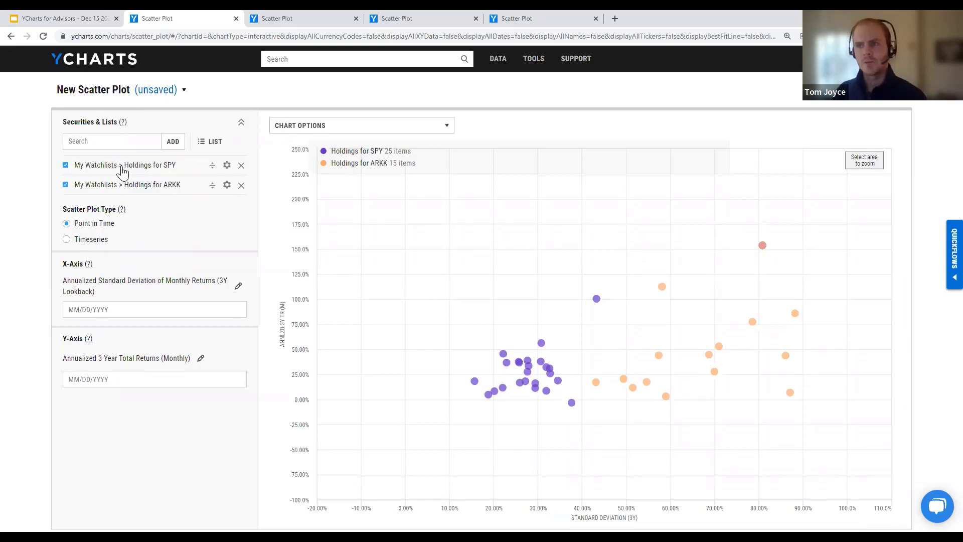
Step: Turn off both holdings watchlists and plot the SPY and ARKK ETFs themselves instead
{"action": "left_click", "coordinate": [94, 168]}
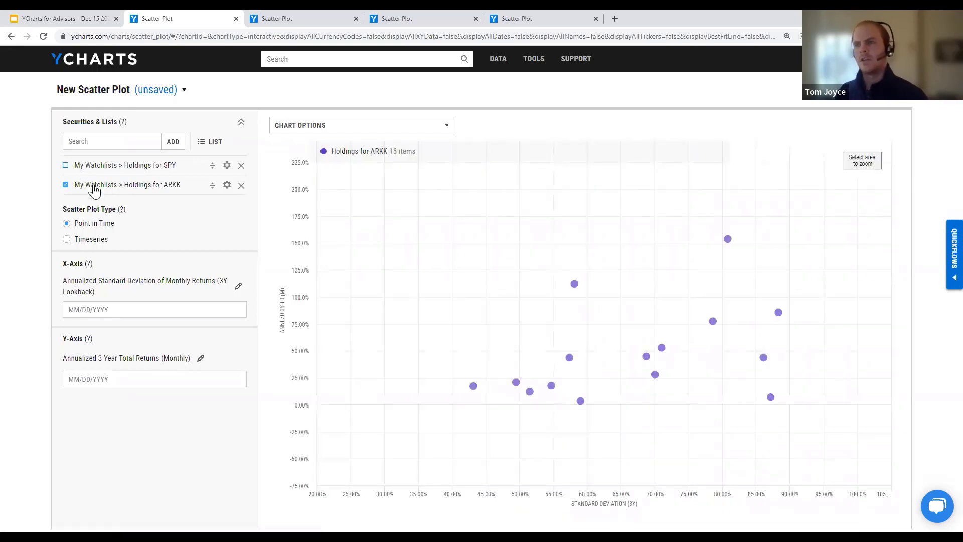
{"action": "left_click", "coordinate": [96, 188]}
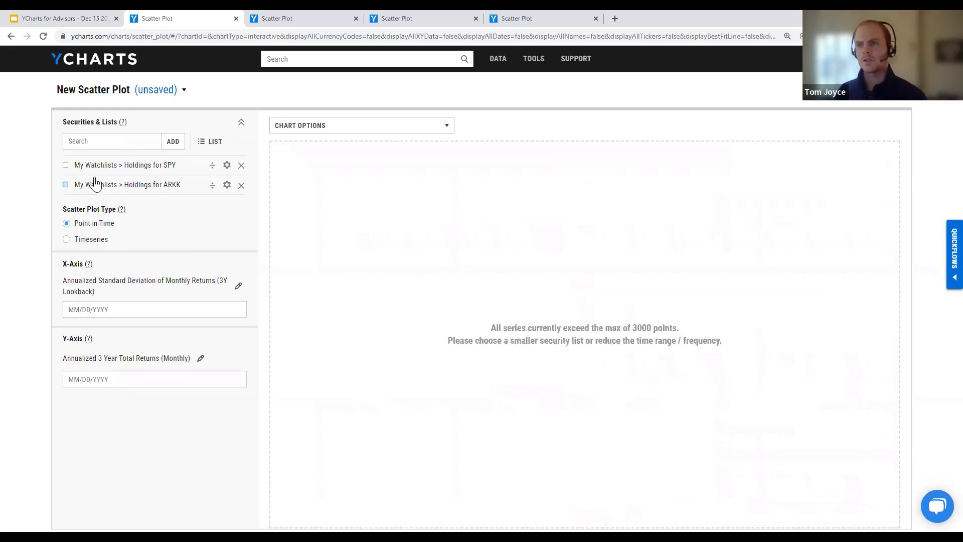
{"action": "left_click", "coordinate": [101, 142]}
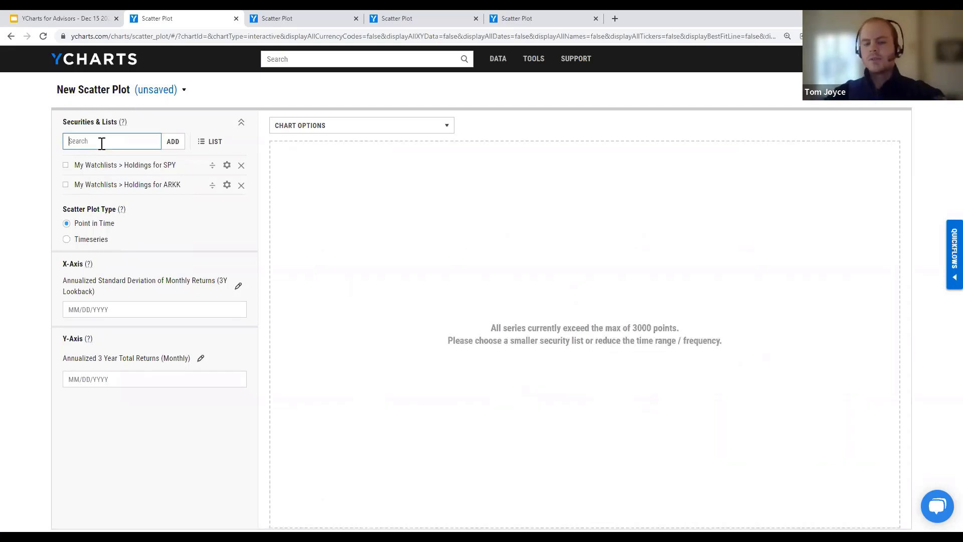
{"action": "type", "text": "spy"}
{"action": "key", "text": "Return"}
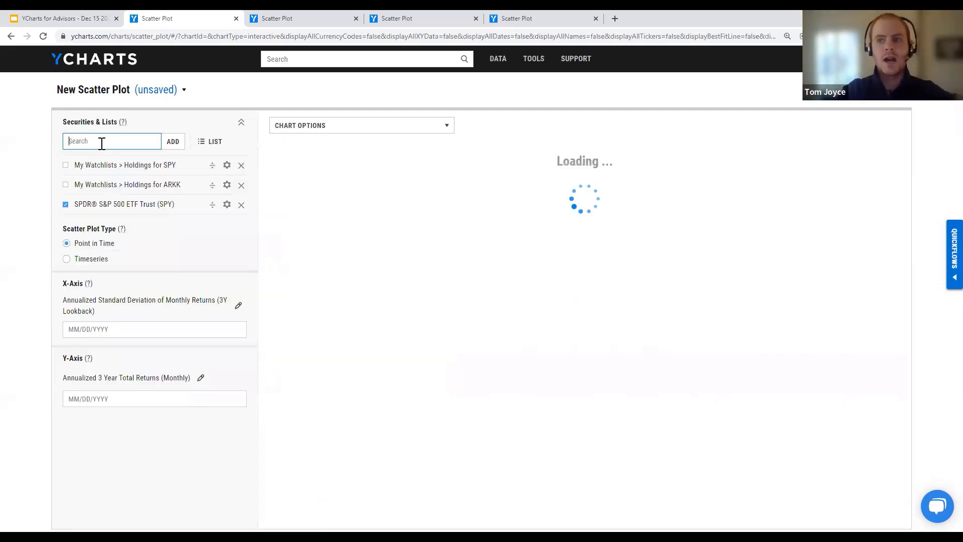
{"action": "type", "text": "arkk"}
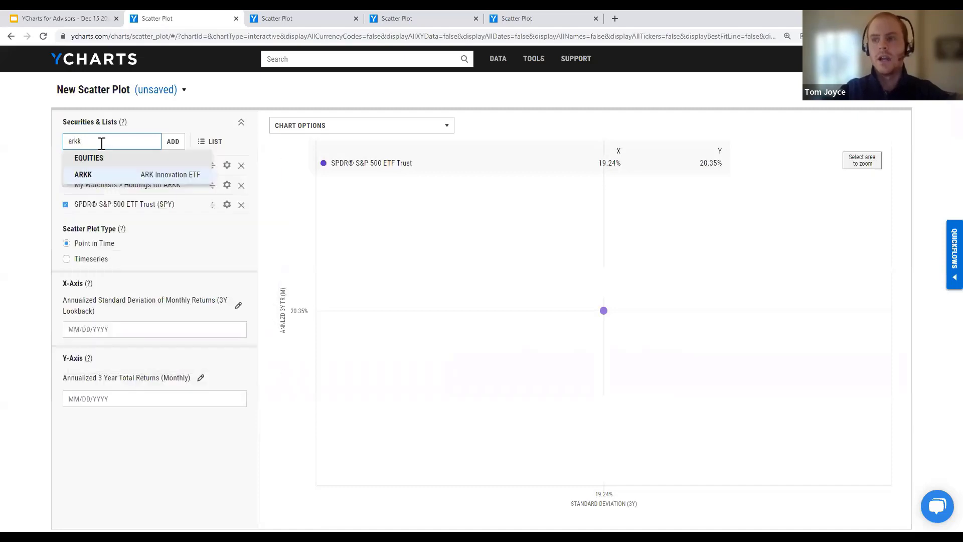
{"action": "key", "text": "Return"}
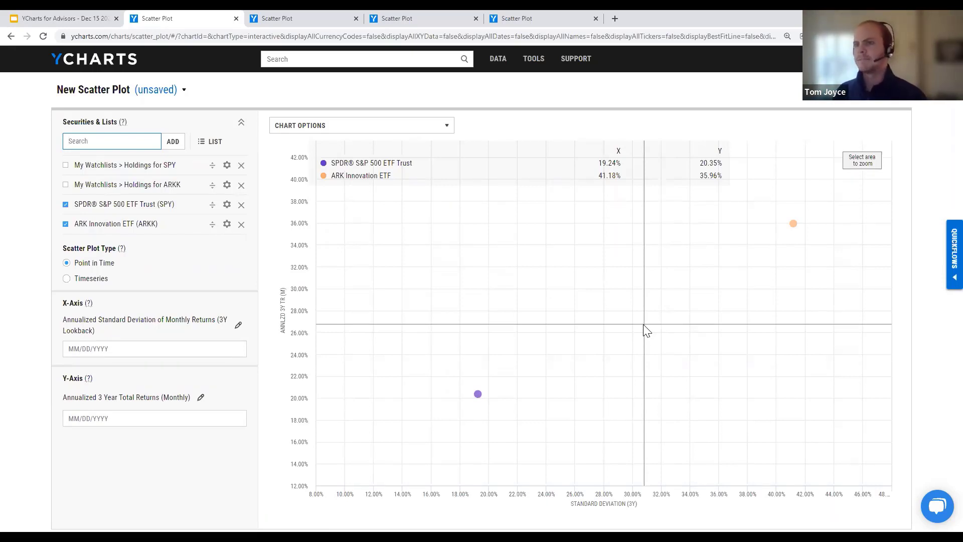
Step: Switch the plot type to Timeseries, showing SPY and ARKK from 12/10/2020 to 12/10/2021
{"action": "left_click", "coordinate": [85, 283]}
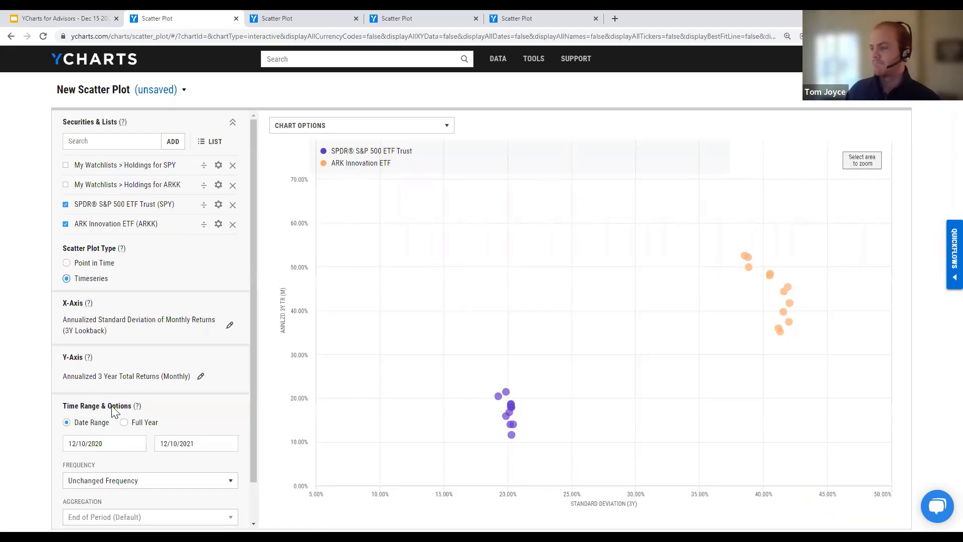
{"action": "mouse_move", "coordinate": [498, 397]}
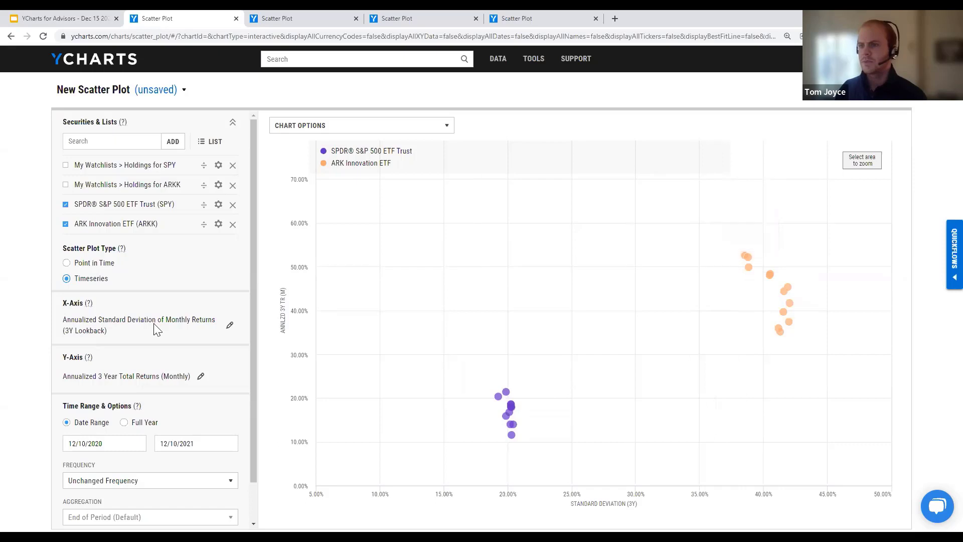
{"action": "scroll", "coordinate": [154, 358], "scroll_direction": "down", "scroll_amount": 2}
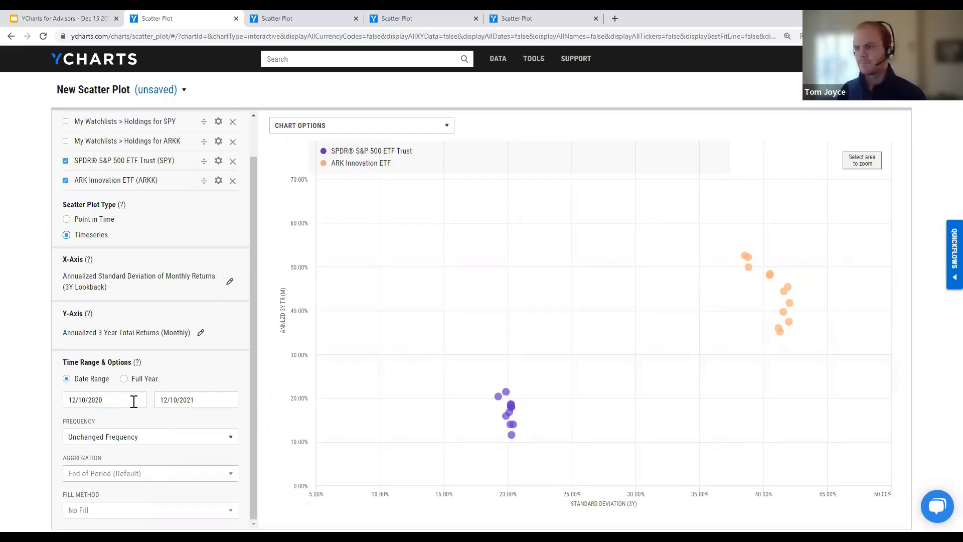
{"action": "scroll", "coordinate": [134, 401], "scroll_direction": "up", "scroll_amount": 2}
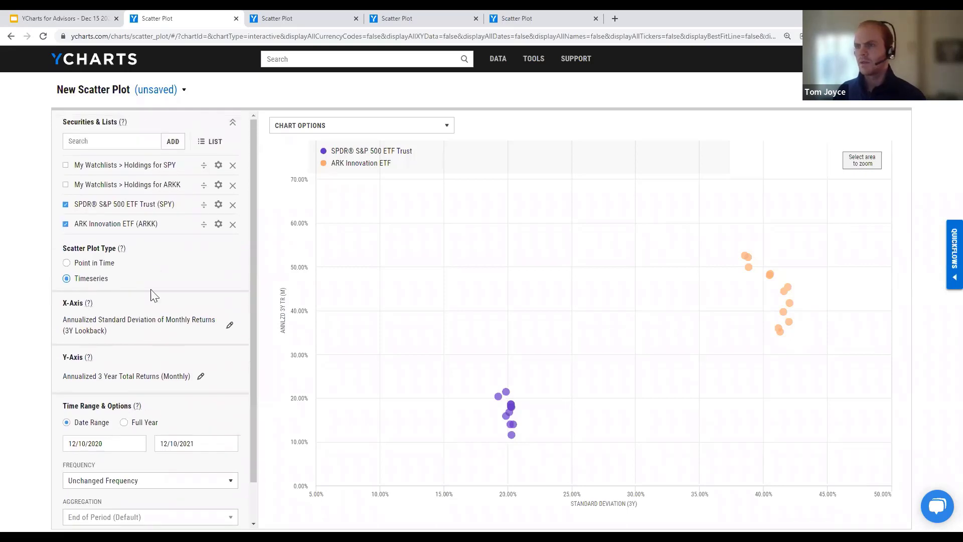
Step: Return to Point in Time and re-enable the Holdings for ARKK and Holdings for SPY watchlists
{"action": "left_click", "coordinate": [102, 263]}
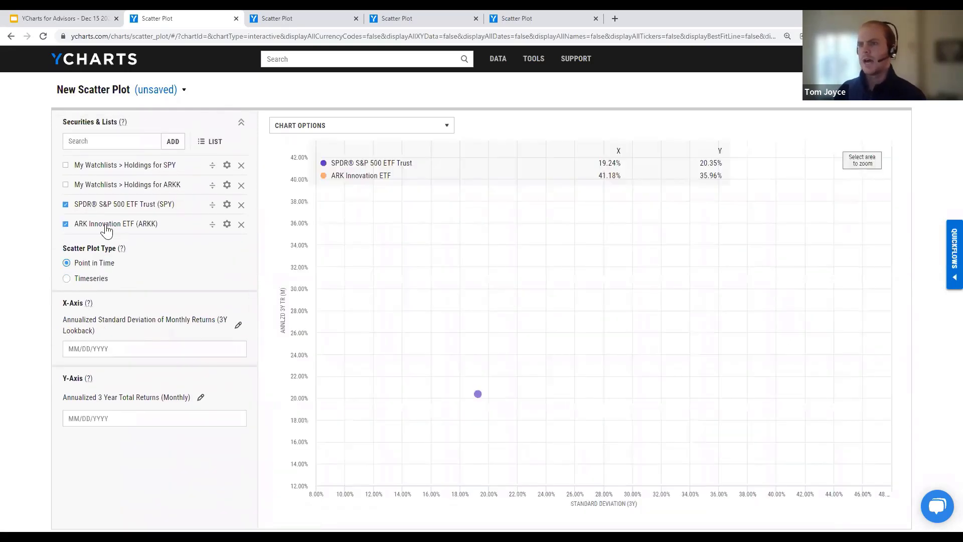
{"action": "left_click", "coordinate": [105, 185]}
{"action": "left_click", "coordinate": [113, 169]}
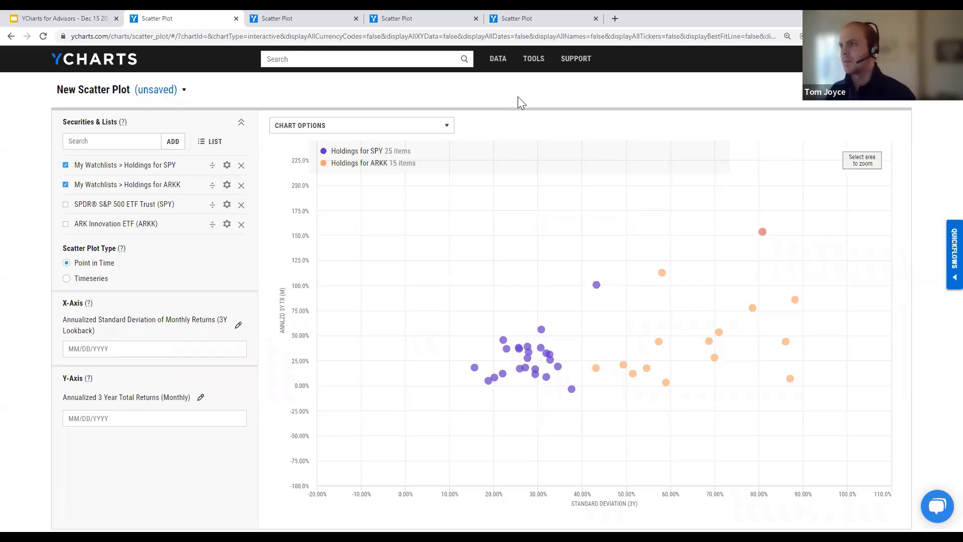
{"action": "mouse_move", "coordinate": [530, 70]}
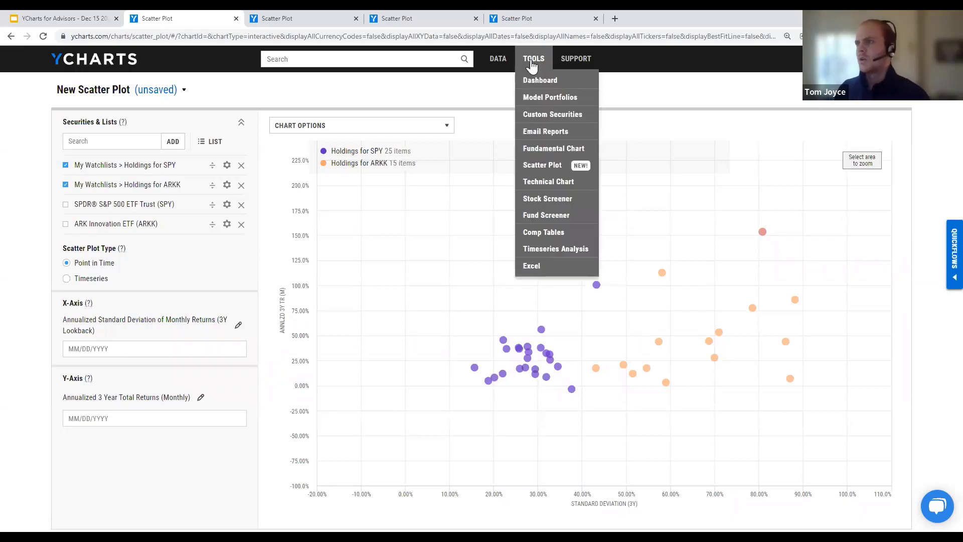
Step: Browse the 60 Model Portfolios and their Import integrations, then bring up the Support options
{"action": "left_click", "coordinate": [539, 99]}
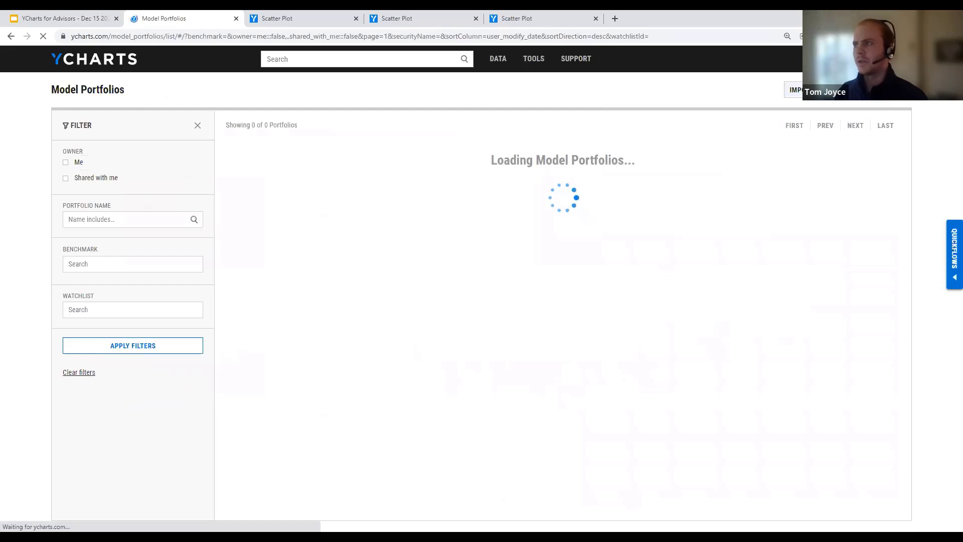
{"action": "left_click", "coordinate": [811, 90]}
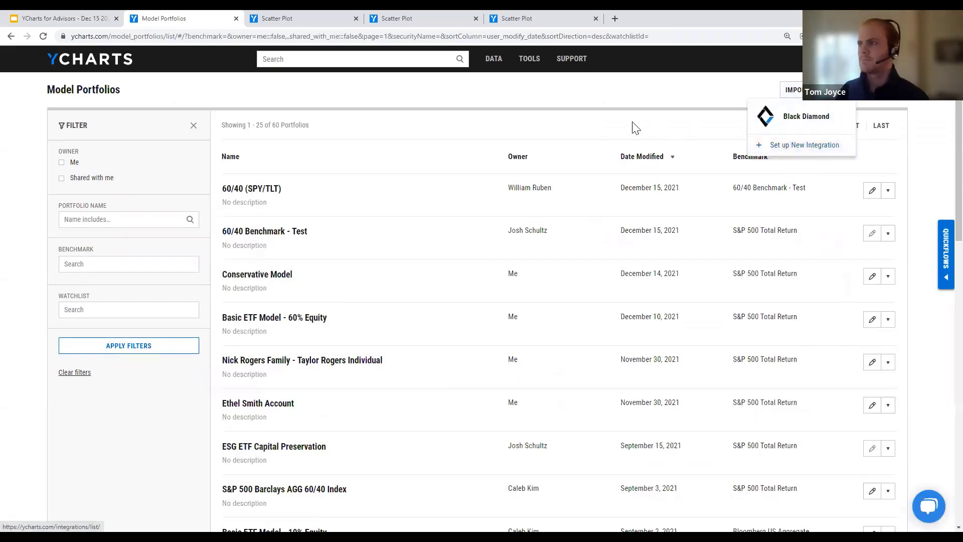
{"action": "left_click", "coordinate": [564, 77]}
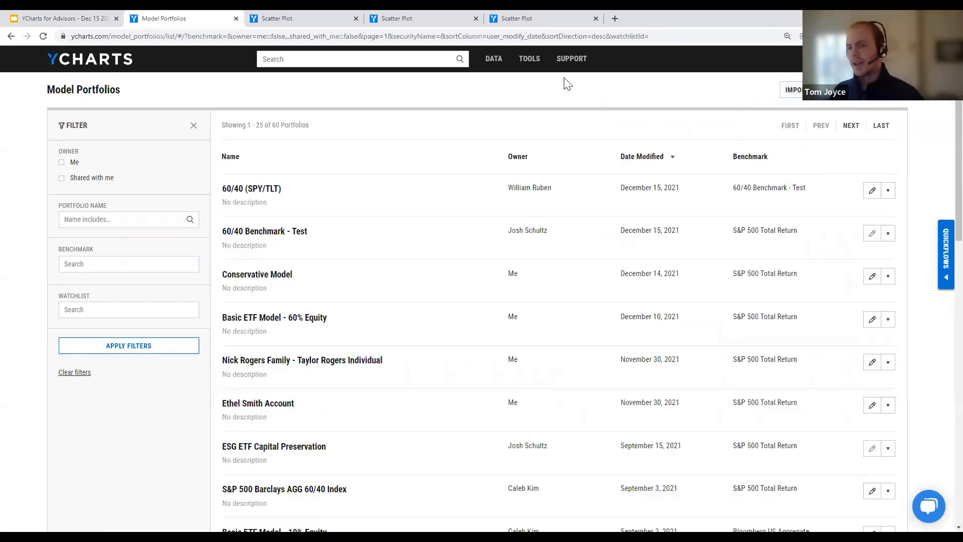
{"action": "left_click", "coordinate": [568, 70]}
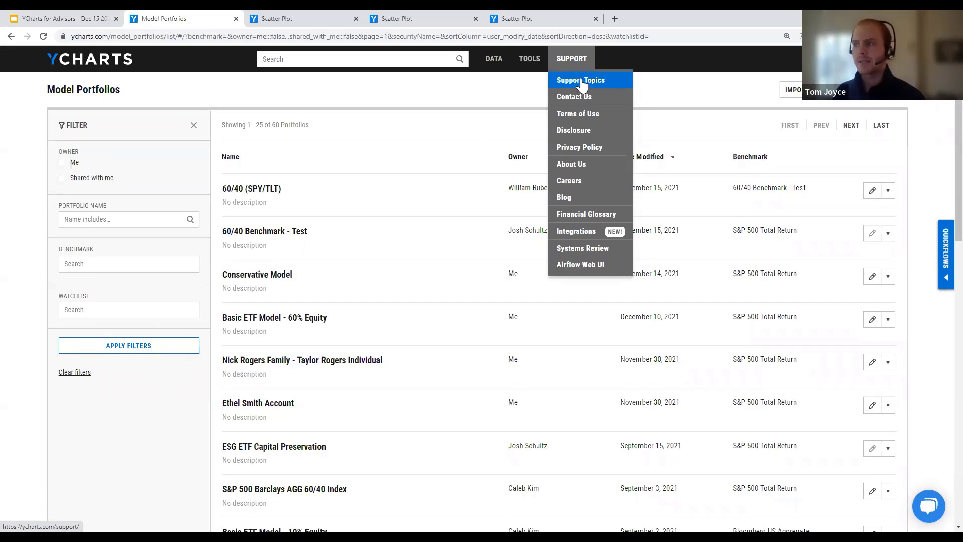
Step: Look through the Integrations help under support Resources, then start a new 3Y standard deviation vs return scatter plot
{"action": "left_click", "coordinate": [581, 85]}
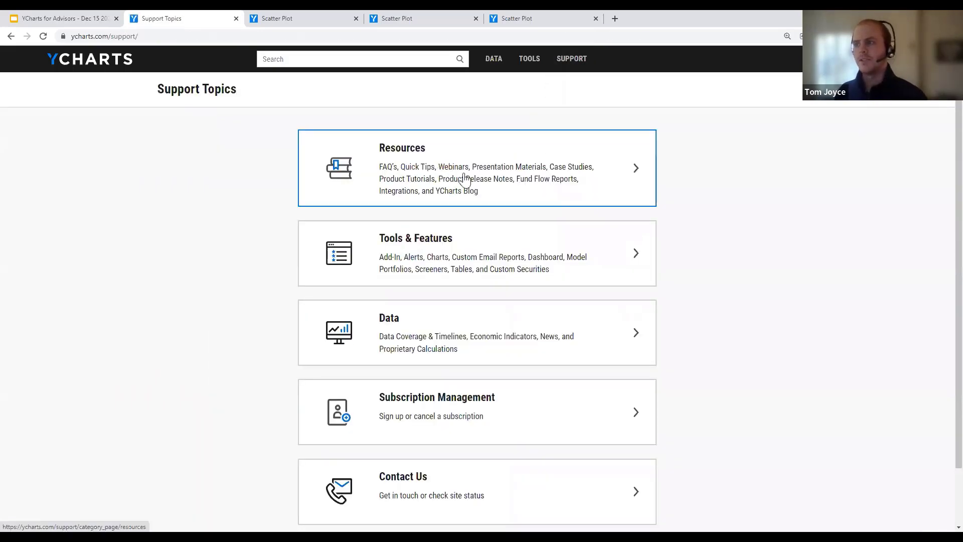
{"action": "left_click", "coordinate": [437, 184]}
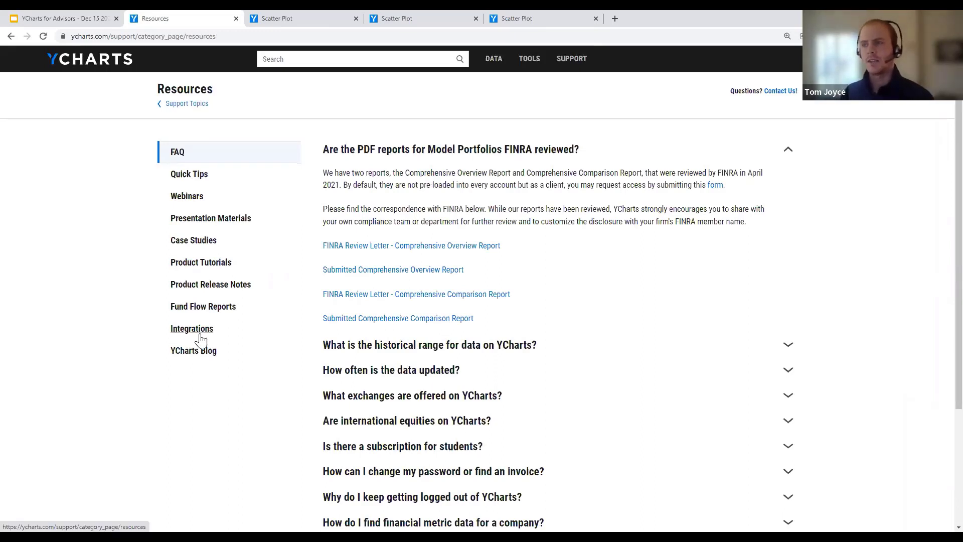
{"action": "left_click", "coordinate": [200, 336]}
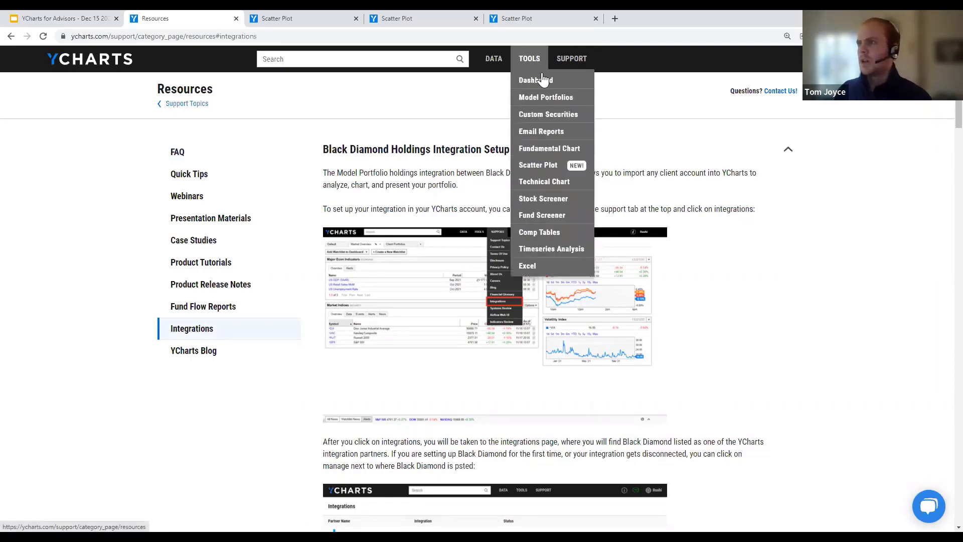
{"action": "left_click", "coordinate": [533, 168]}
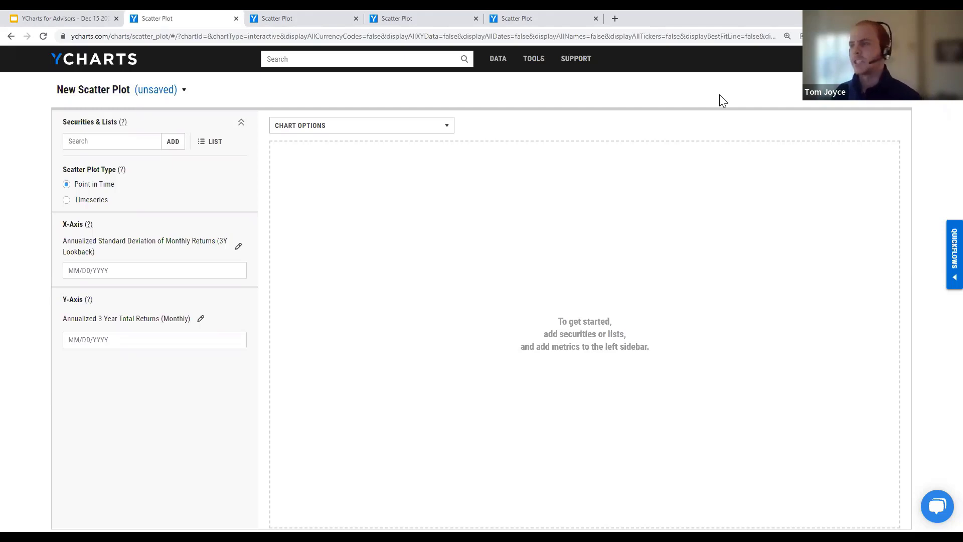
Step: Start a new Stock Screener of all 28,628 equities, reviewing its security lists without changing them
{"action": "left_click", "coordinate": [533, 59]}
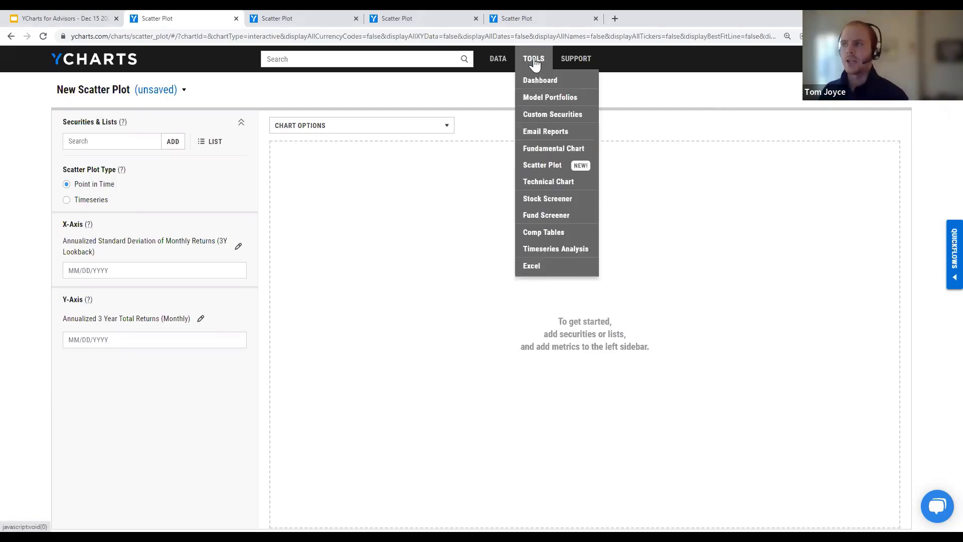
{"action": "left_click", "coordinate": [540, 203]}
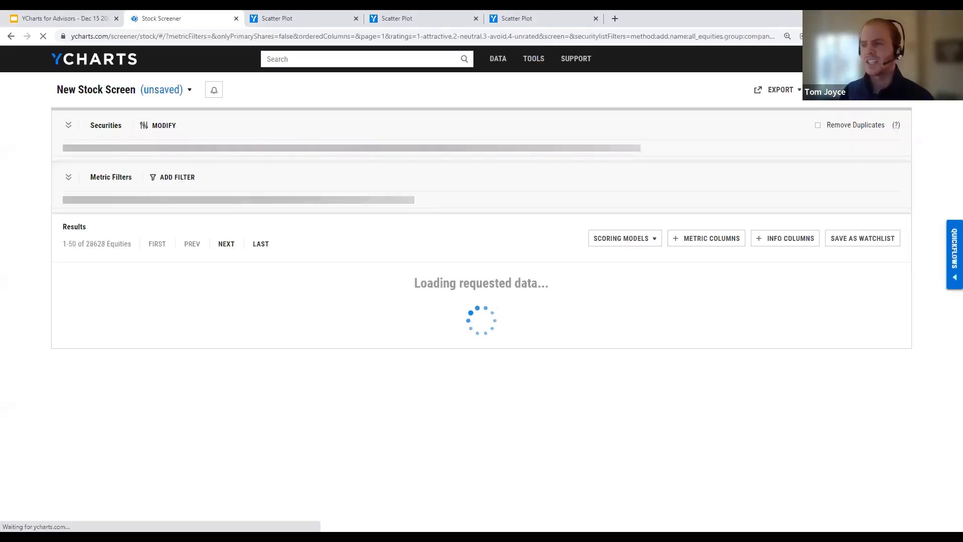
{"action": "left_click", "coordinate": [159, 125]}
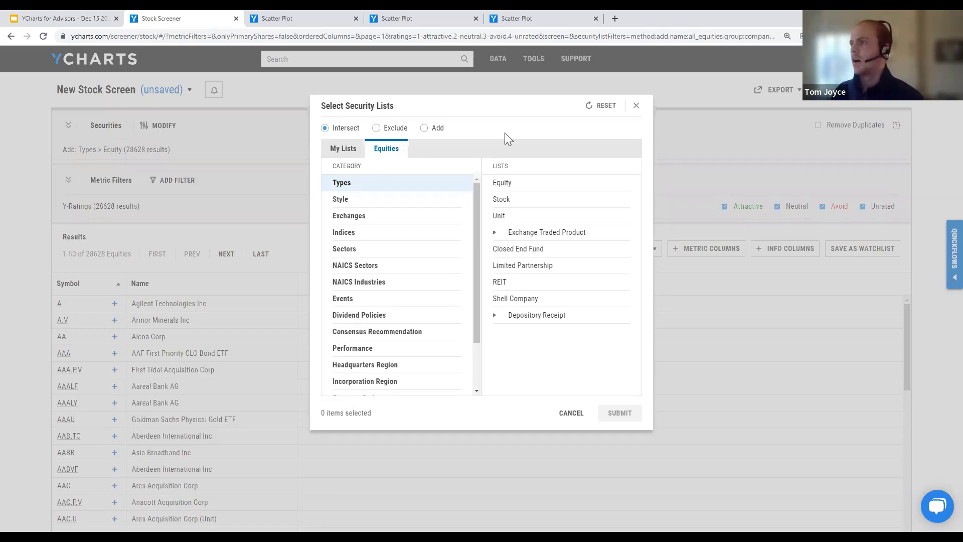
{"action": "left_click", "coordinate": [636, 106]}
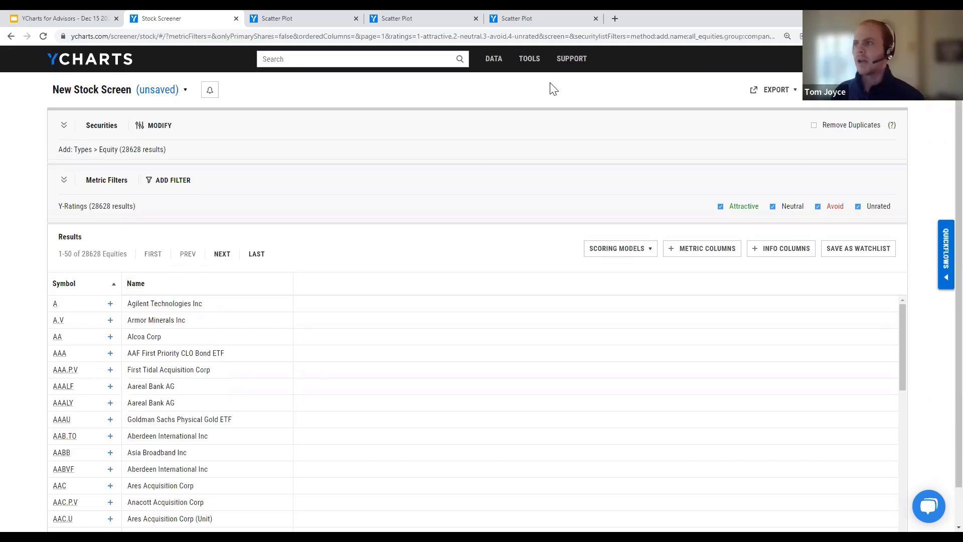
{"action": "mouse_move", "coordinate": [583, 63]}
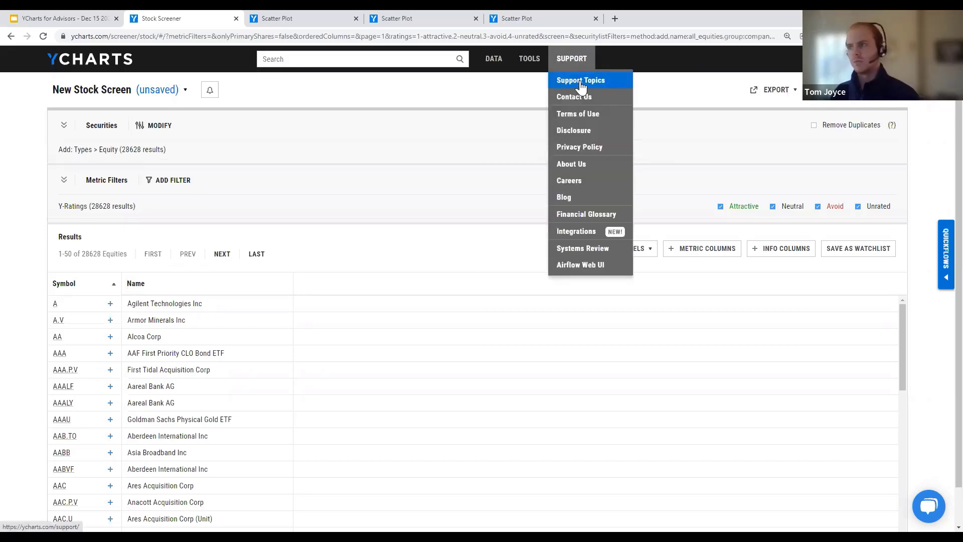
Step: Browse the Tools & Features help for Charts and Custom Email Reports, then open the Resources FAQ
{"action": "left_click", "coordinate": [581, 83]}
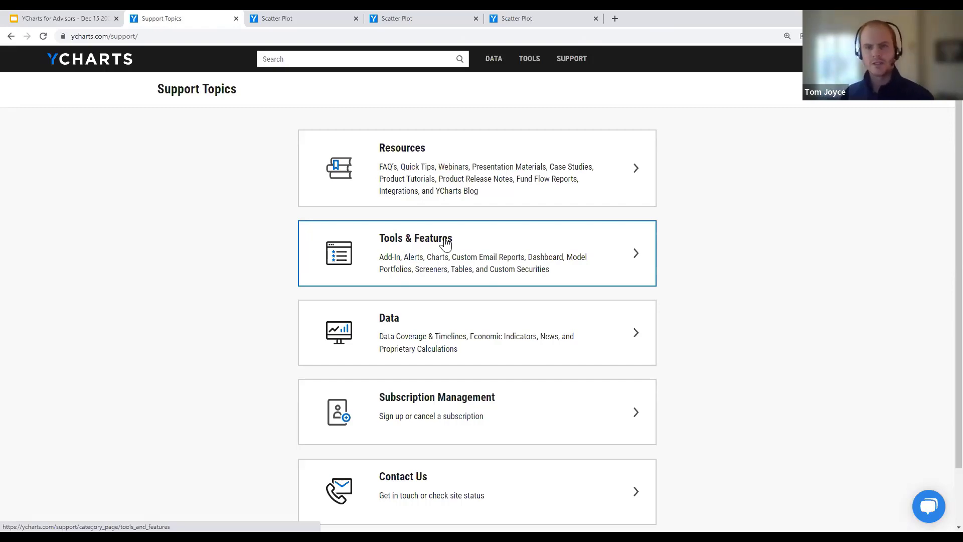
{"action": "left_click", "coordinate": [445, 244]}
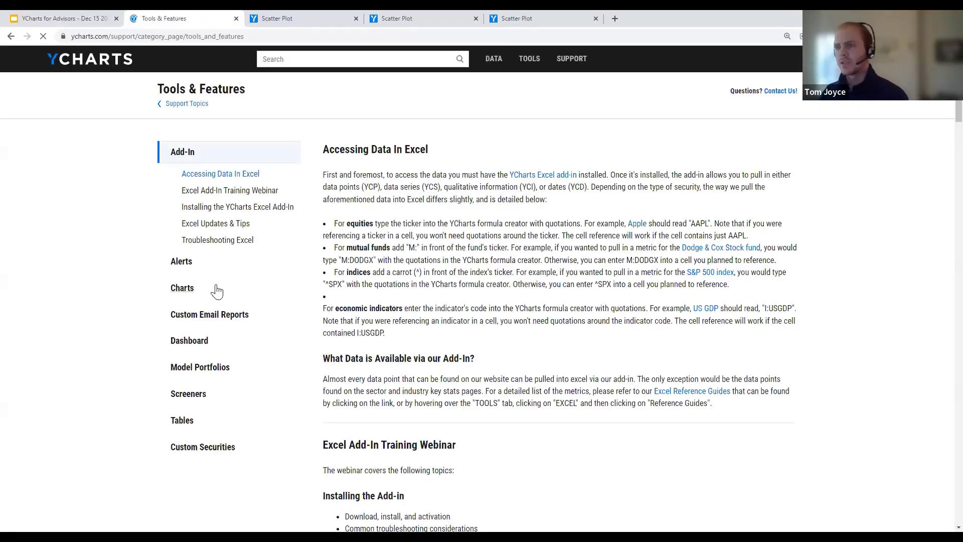
{"action": "left_click", "coordinate": [217, 290]}
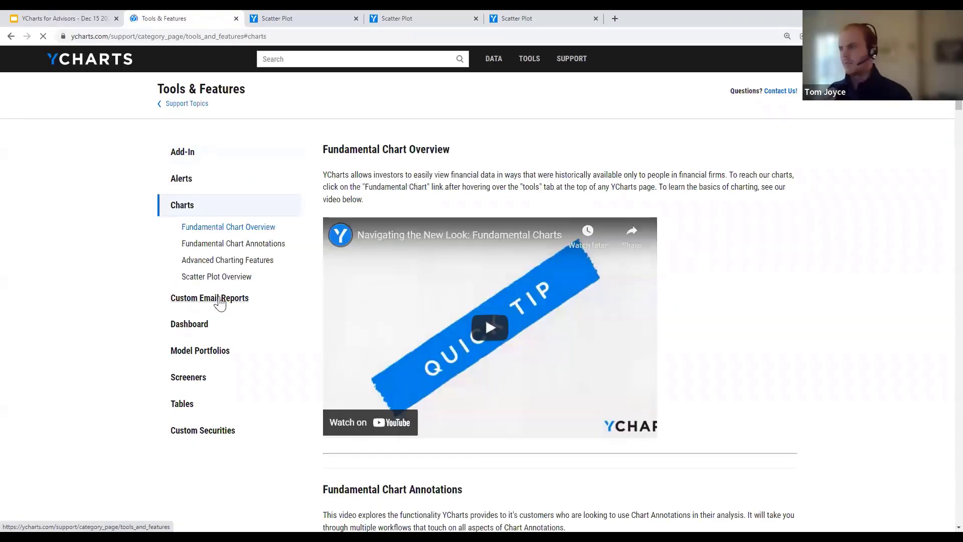
{"action": "left_click", "coordinate": [221, 299]}
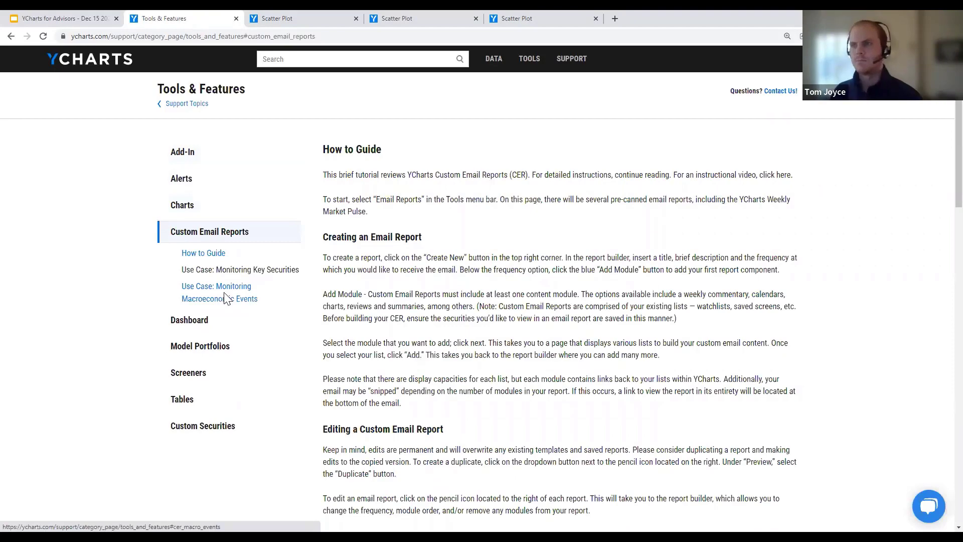
{"action": "left_click", "coordinate": [191, 105]}
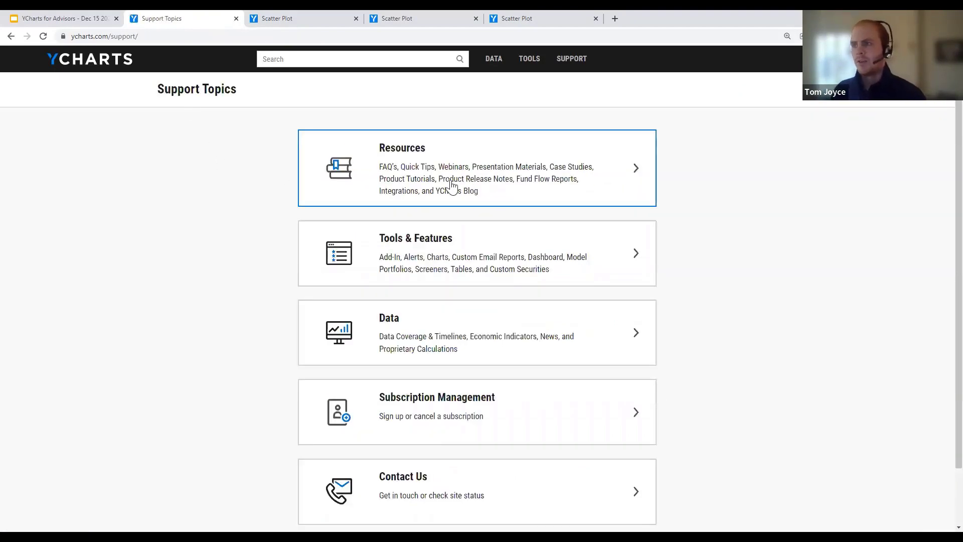
{"action": "left_click", "coordinate": [481, 189]}
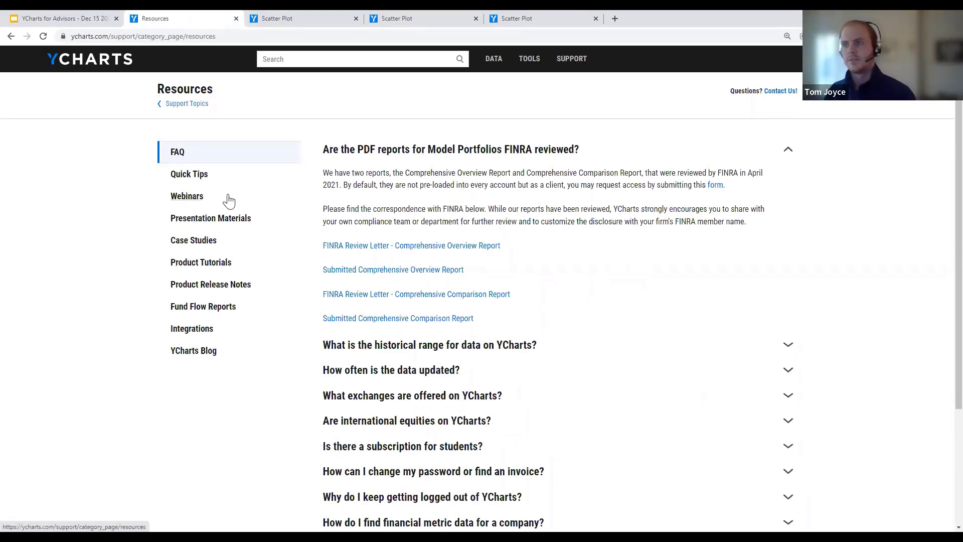
Step: Scroll through the Resources webinar library, then start a new unsaved stock screen
{"action": "left_click", "coordinate": [180, 200]}
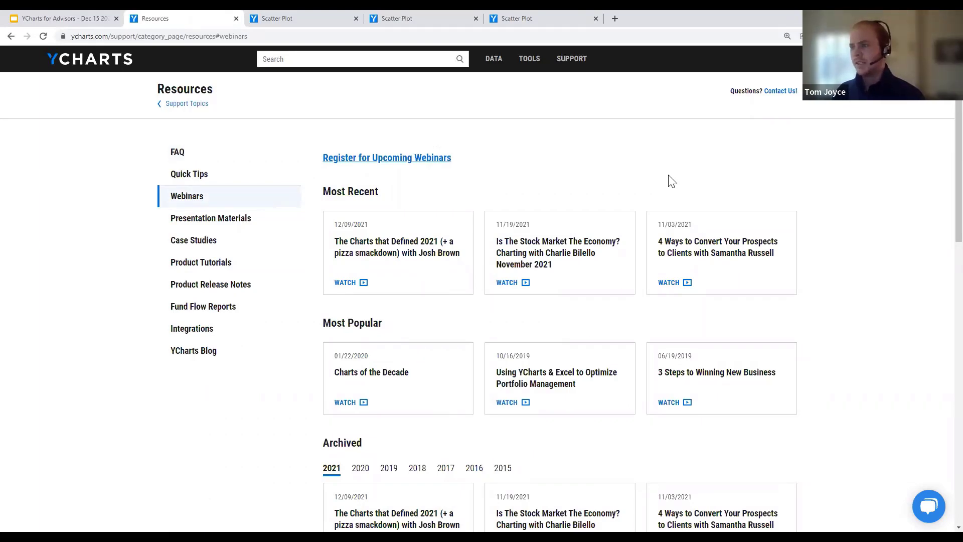
{"action": "scroll", "coordinate": [672, 181], "scroll_direction": "down", "scroll_amount": 4}
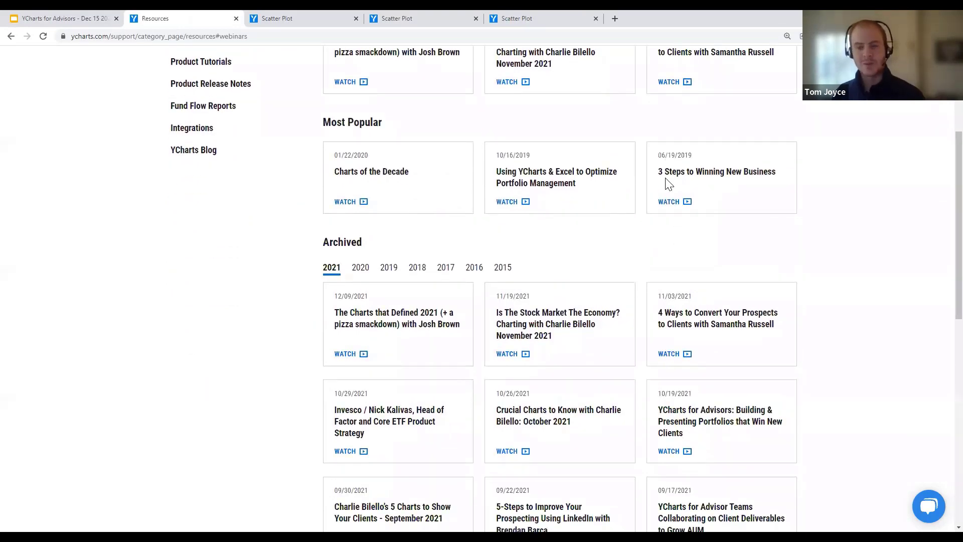
{"action": "scroll", "coordinate": [669, 184], "scroll_direction": "down", "scroll_amount": 1}
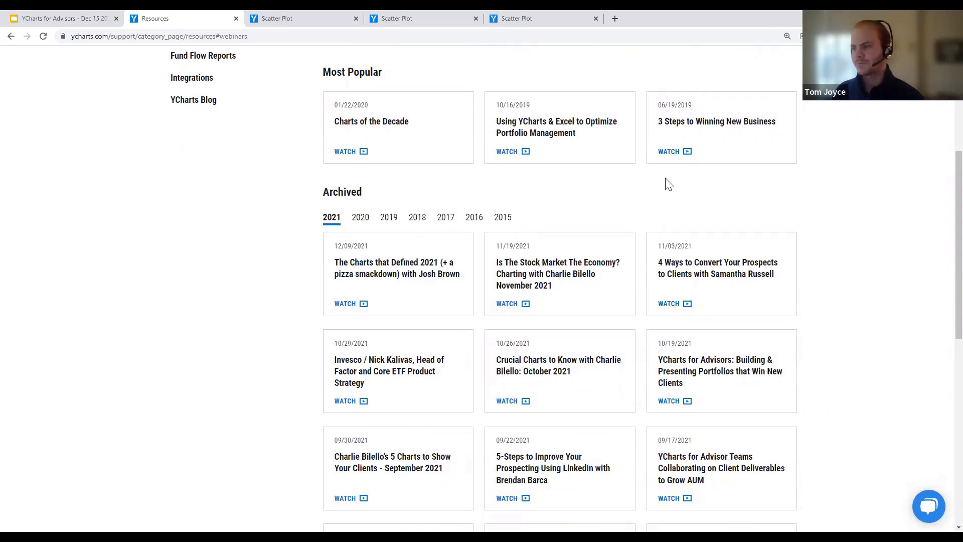
{"action": "scroll", "coordinate": [576, 262], "scroll_direction": "up", "scroll_amount": 5}
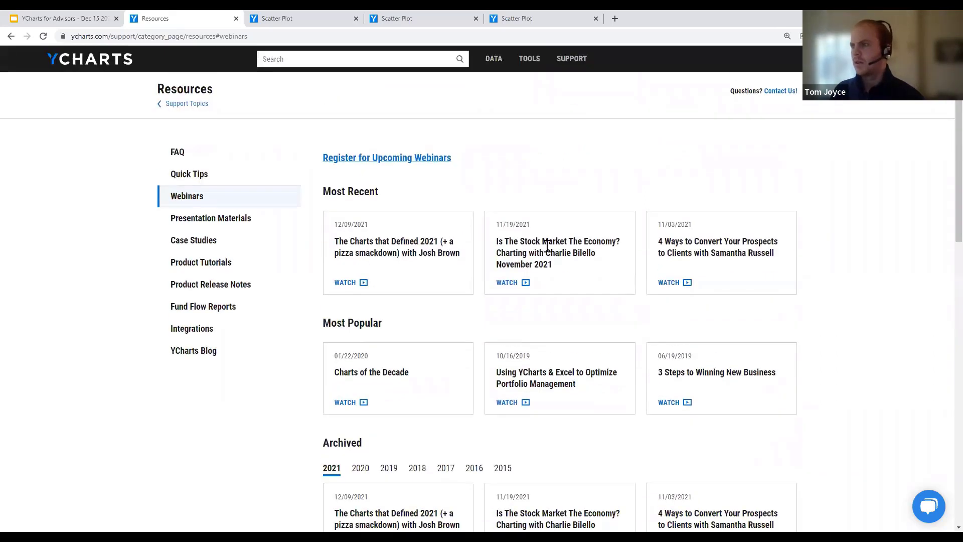
{"action": "left_click", "coordinate": [529, 59]}
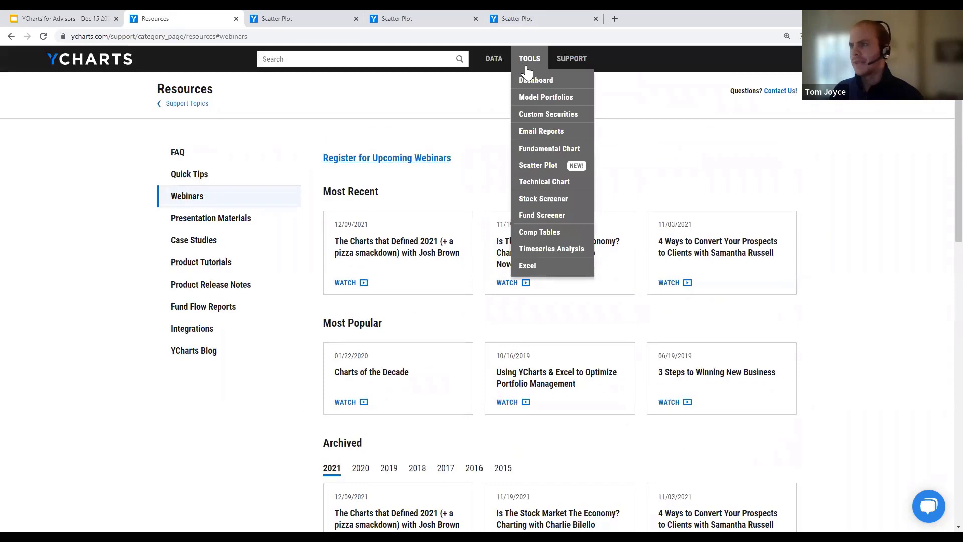
{"action": "left_click", "coordinate": [543, 198]}
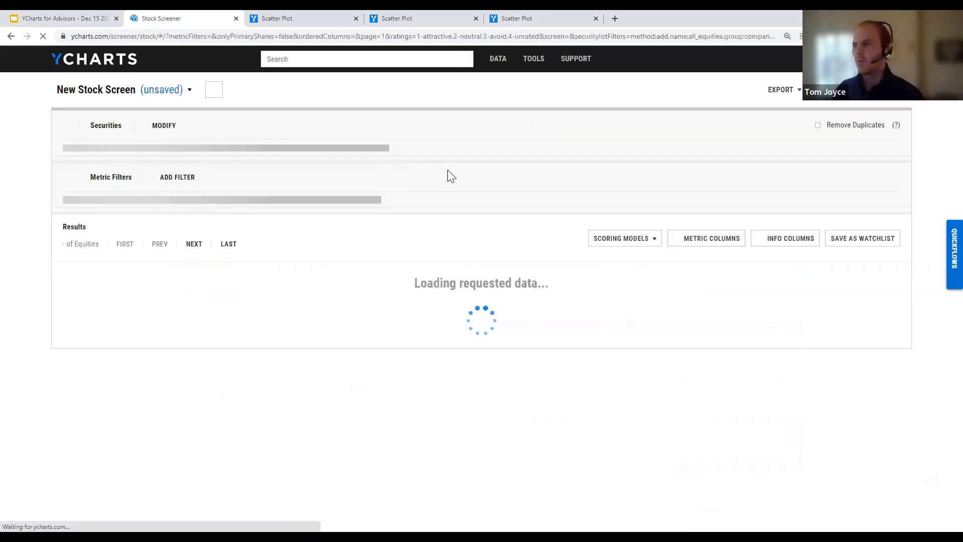